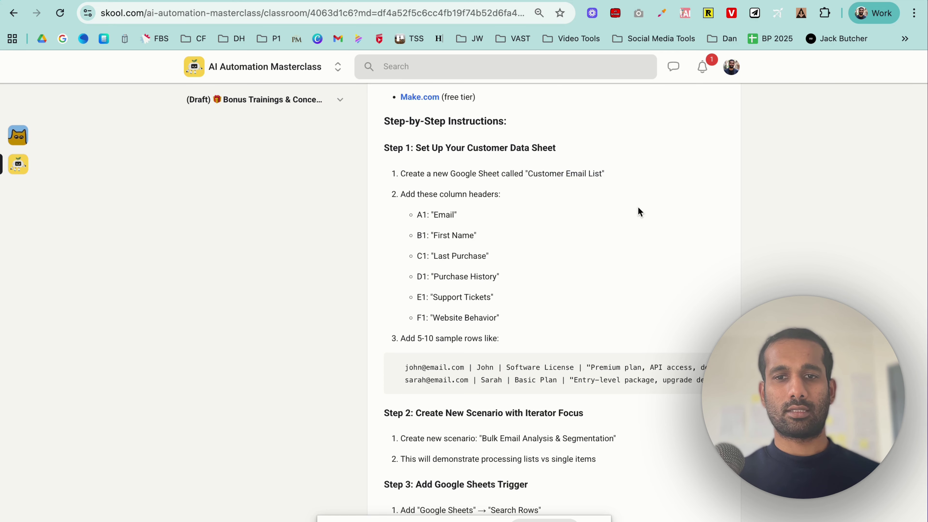
Read the Automation #3 instructions on the segment meanings, required apps, customer data sheet columns and sample rows.
{"action": "scroll", "coordinate": [638, 207], "scroll_direction": "down", "scroll_amount": 1}
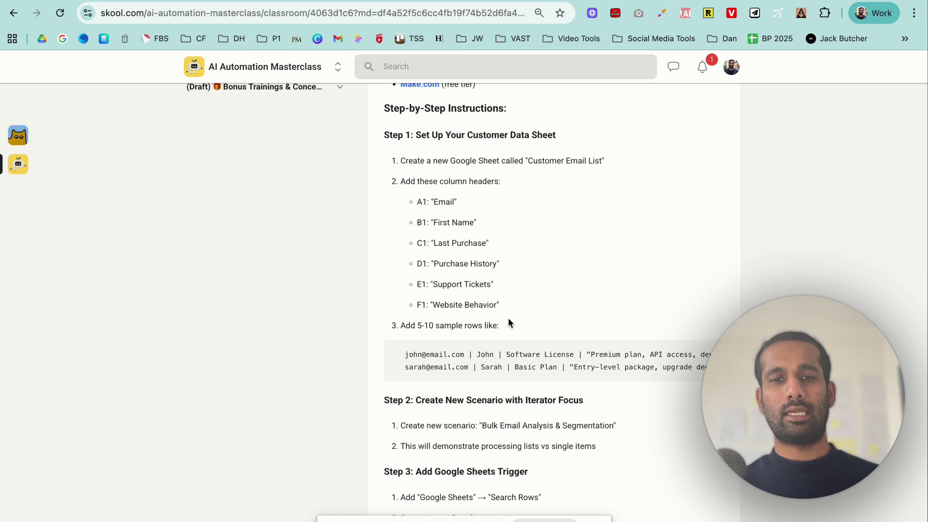
{"action": "scroll", "coordinate": [508, 317], "scroll_direction": "up", "scroll_amount": 6}
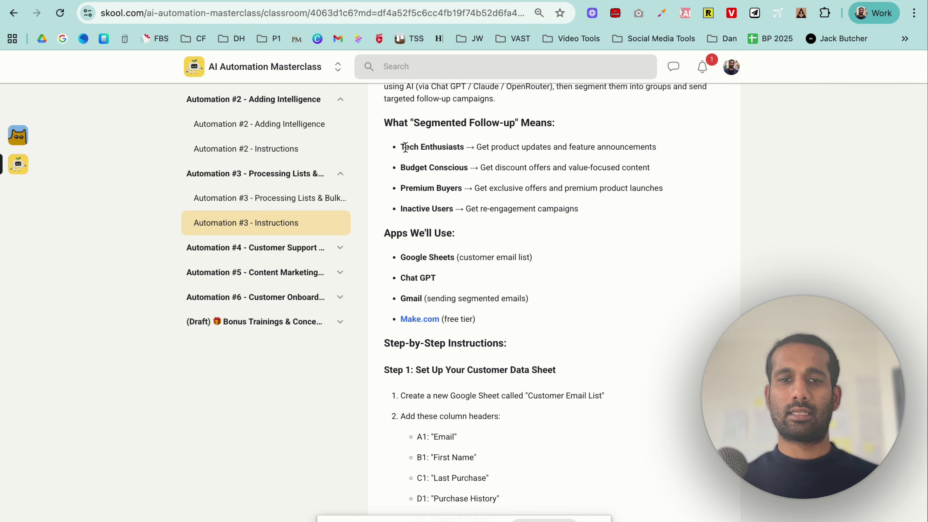
{"action": "scroll", "coordinate": [435, 163], "scroll_direction": "down", "scroll_amount": 1}
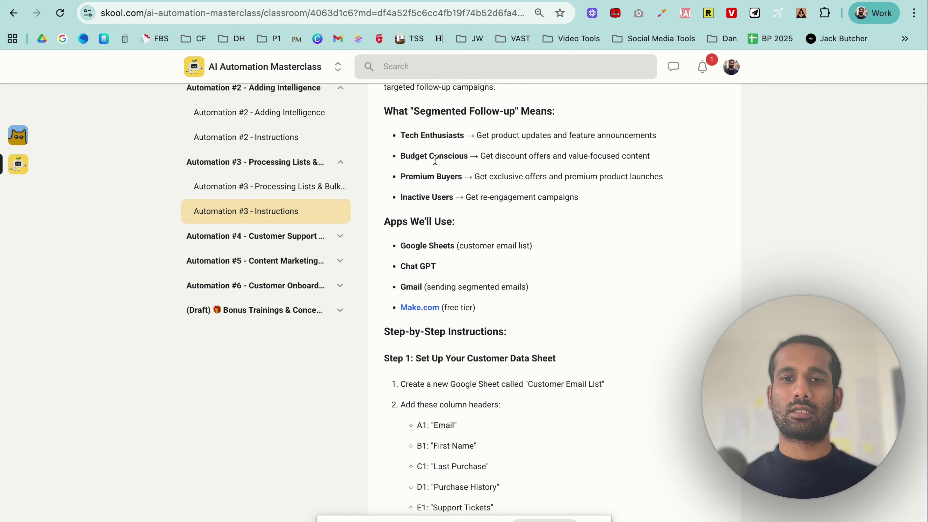
{"action": "scroll", "coordinate": [435, 160], "scroll_direction": "down", "scroll_amount": 1}
{"action": "scroll", "coordinate": [435, 160], "scroll_direction": "down", "scroll_amount": 6}
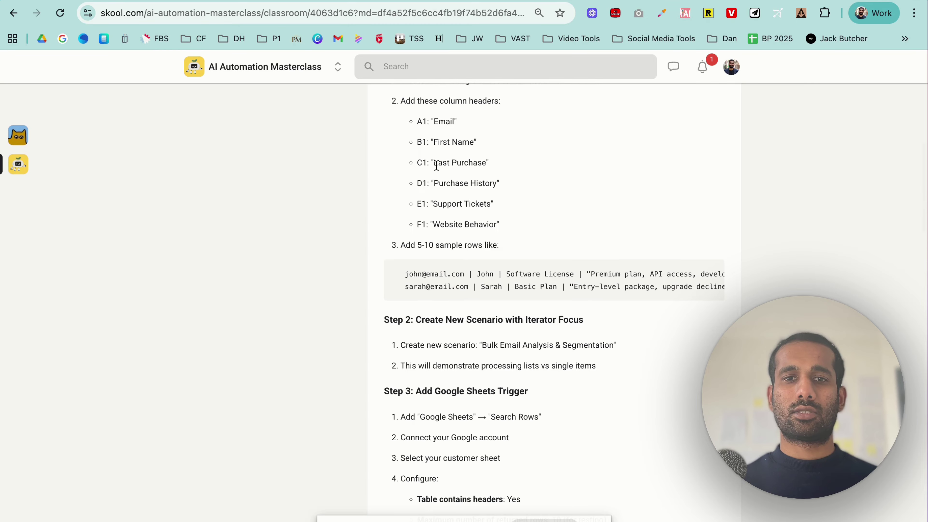
{"action": "scroll", "coordinate": [435, 161], "scroll_direction": "up", "scroll_amount": 1}
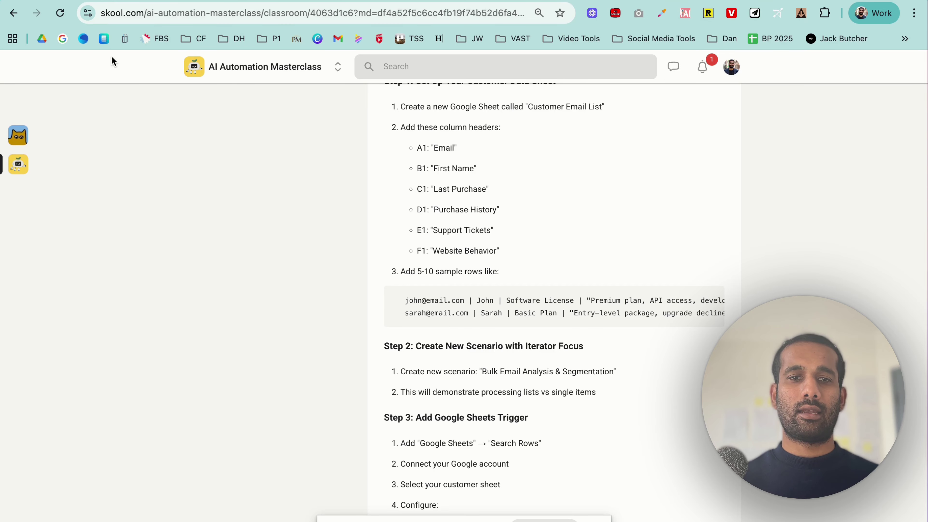
Switch to the Automation 3 x Make spreadsheet and inspect the plus-tagged sample addresses in the Email column.
{"action": "left_click", "coordinate": [190, 2]}
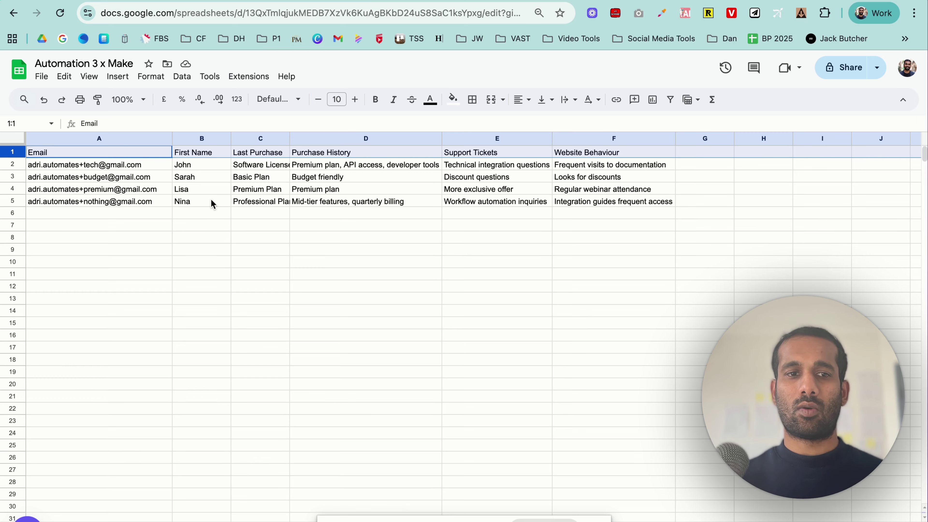
{"action": "left_click", "coordinate": [99, 172]}
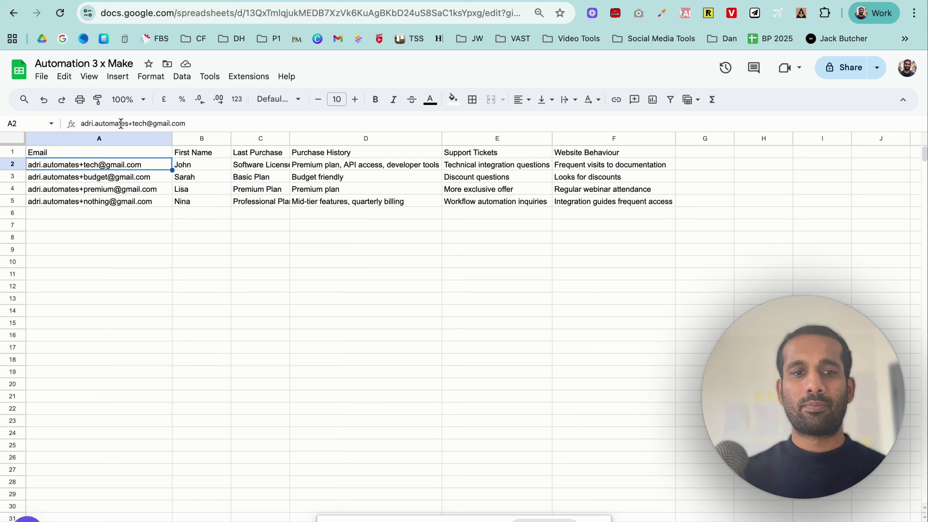
{"action": "left_click_drag", "start_coordinate": [129, 124], "coordinate": [147, 124]}
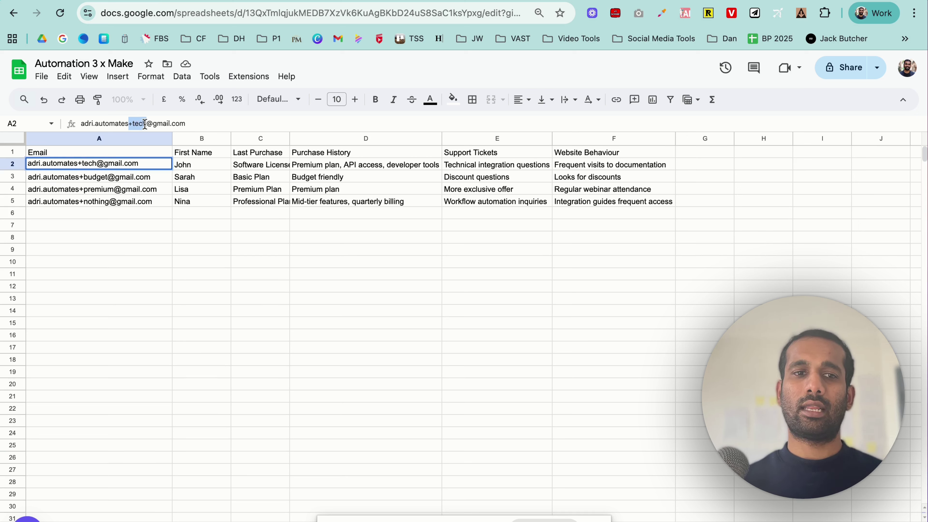
{"action": "left_click_drag", "start_coordinate": [82, 123], "coordinate": [125, 121]}
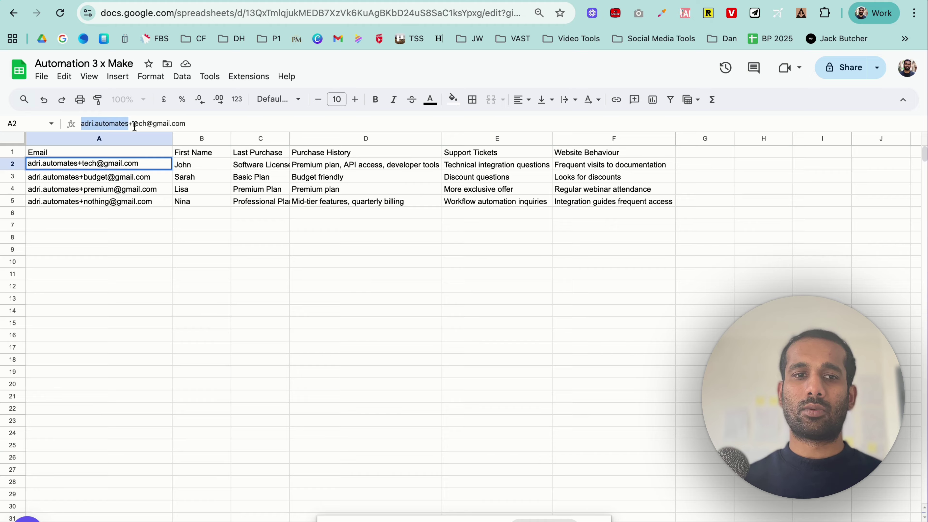
{"action": "left_click", "coordinate": [287, 286]}
{"action": "left_click", "coordinate": [123, 168]}
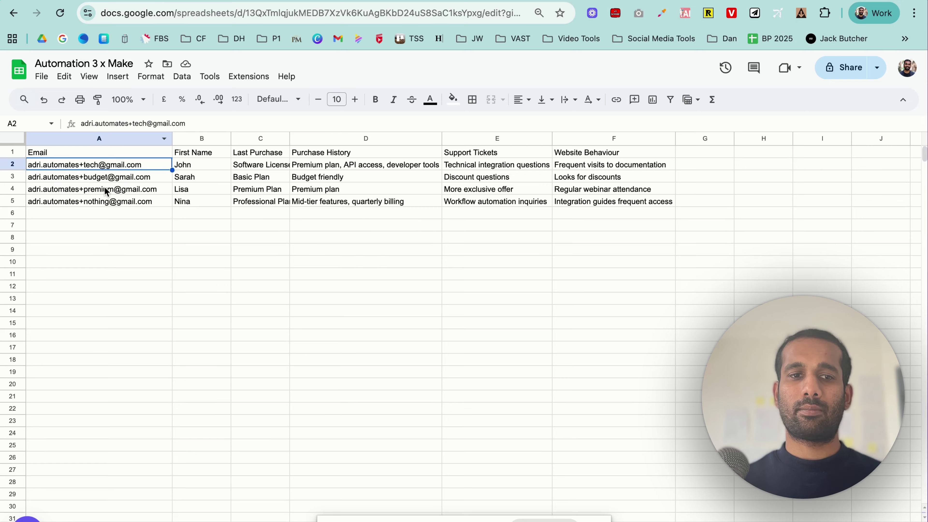
{"action": "left_click", "coordinate": [123, 181]}
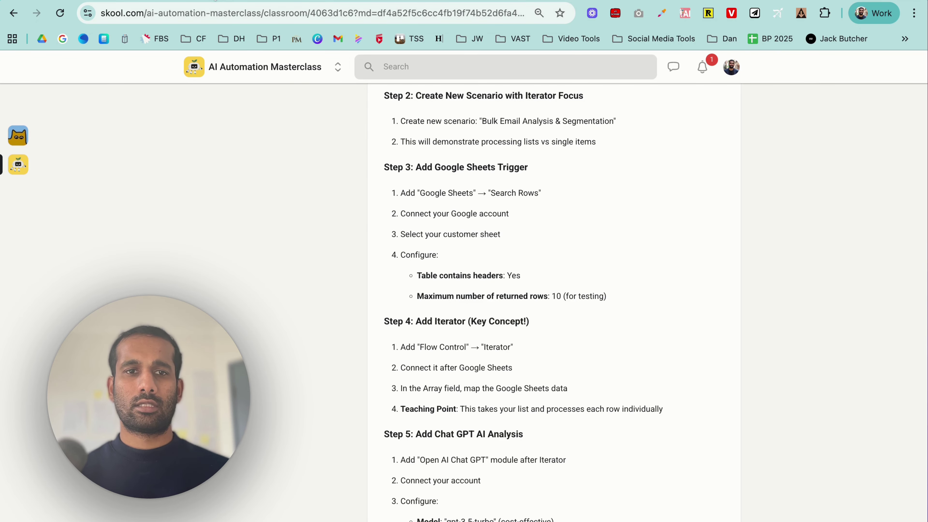
Look over the customer rows in the Demo 3 spreadsheet and return to the course instructions.
{"action": "left_click", "coordinate": [219, 3]}
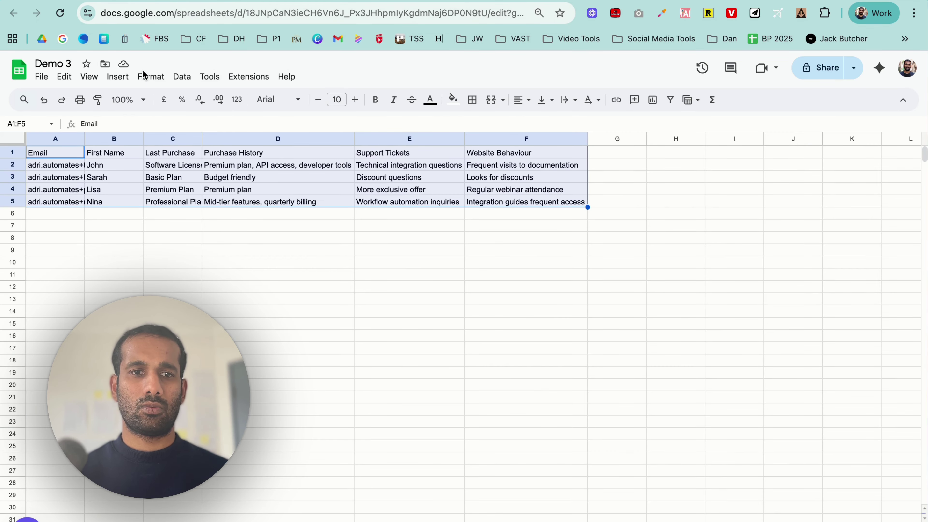
{"action": "left_click", "coordinate": [168, 252]}
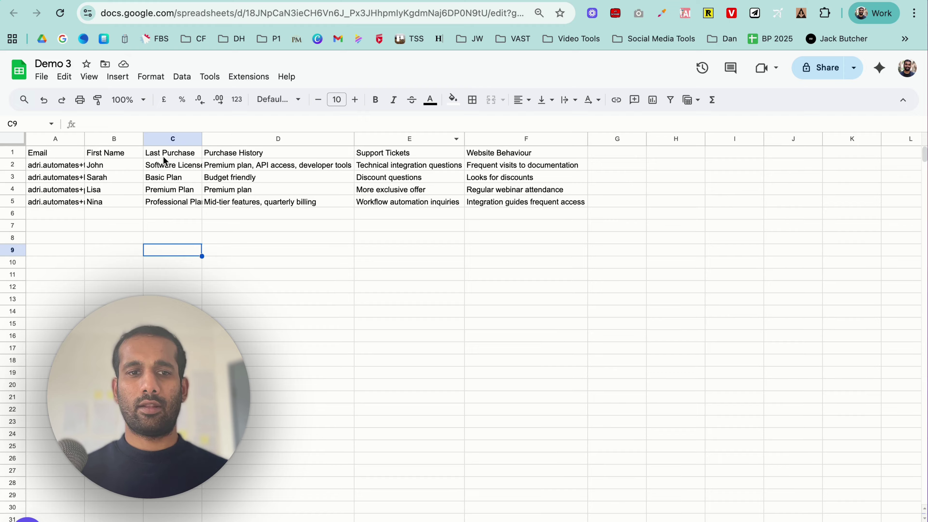
{"action": "key", "text": "ctrl+Tab"}
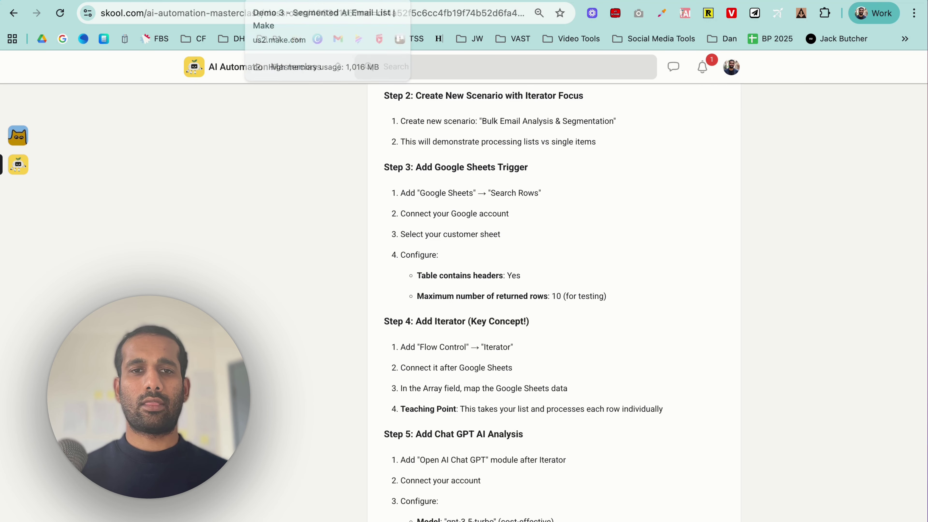
In the Make scenario, give the Google Sheets Search Rows module the second saved Google connection and the search method Select from My Drive.
{"action": "key", "text": "ctrl+shift+Tab"}
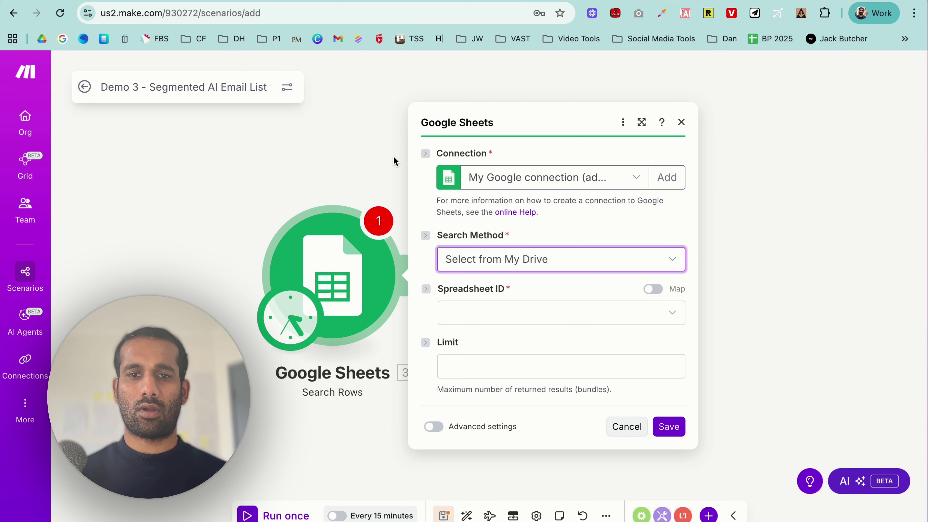
{"action": "left_click", "coordinate": [333, 161]}
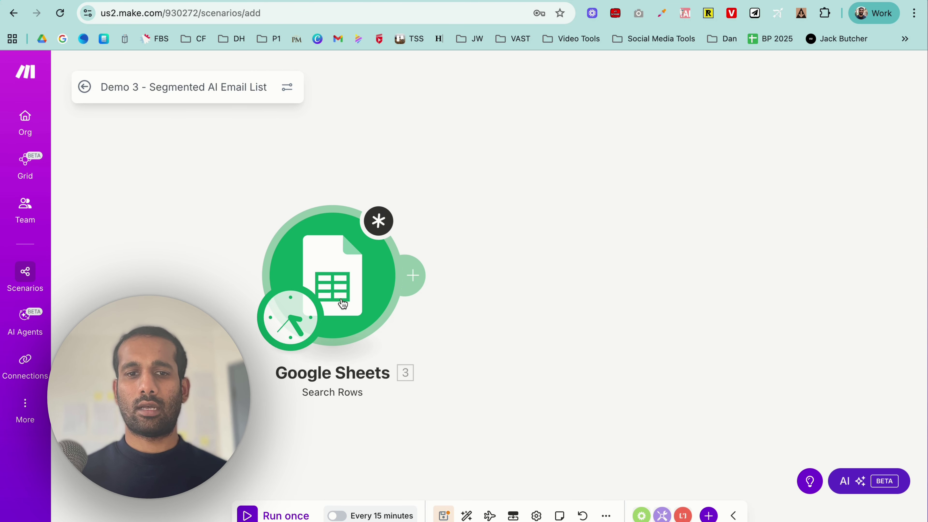
{"action": "left_click", "coordinate": [331, 277]}
{"action": "left_click", "coordinate": [556, 179]}
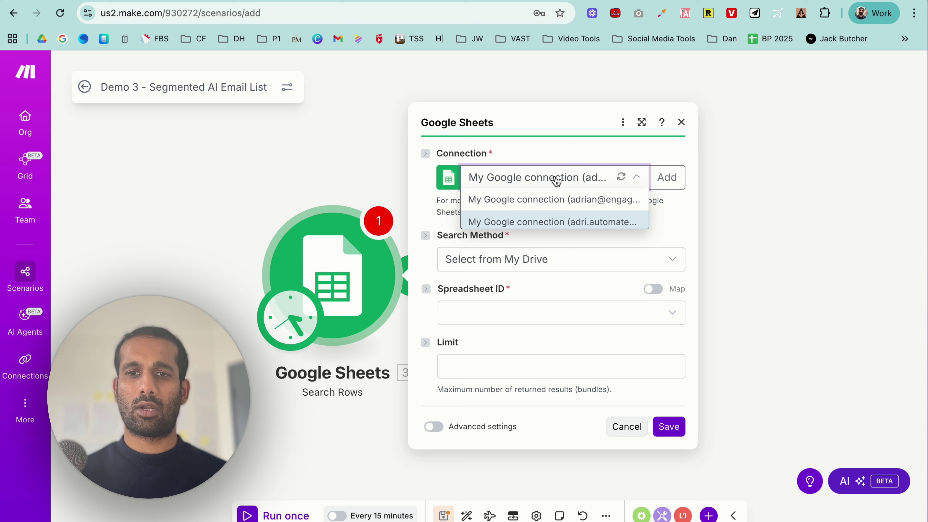
{"action": "left_click", "coordinate": [545, 219]}
{"action": "left_click", "coordinate": [555, 261]}
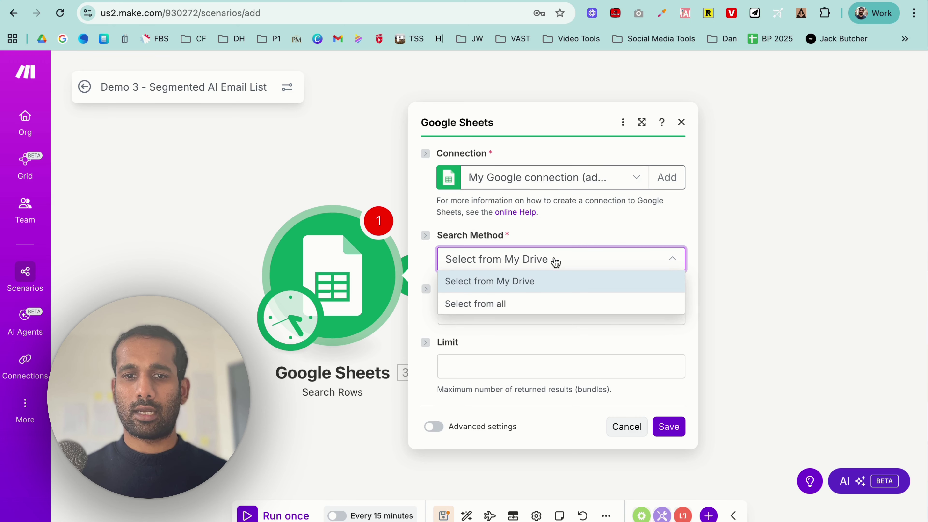
{"action": "left_click", "coordinate": [534, 284]}
Choose the Demo 3 spreadsheet and its Sheet1 as the source for the Search Rows module.
{"action": "left_click", "coordinate": [550, 318]}
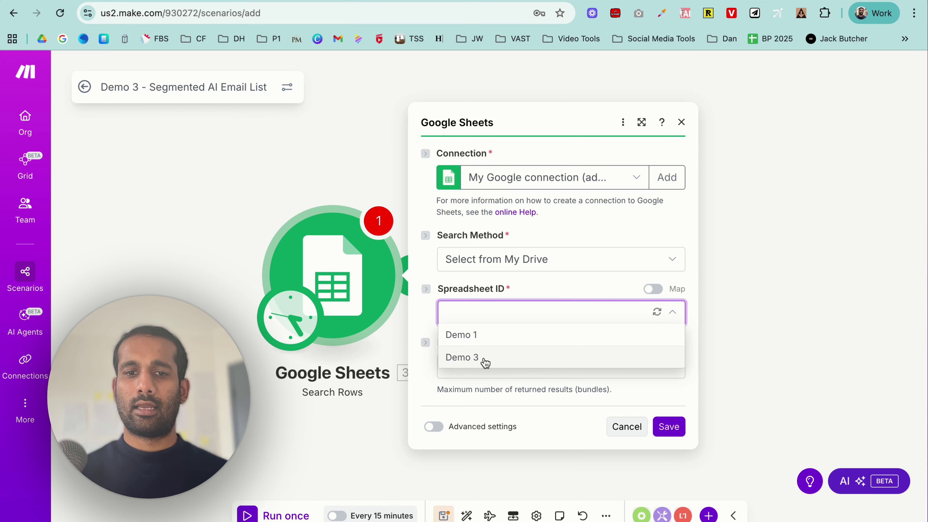
{"action": "left_click", "coordinate": [485, 362]}
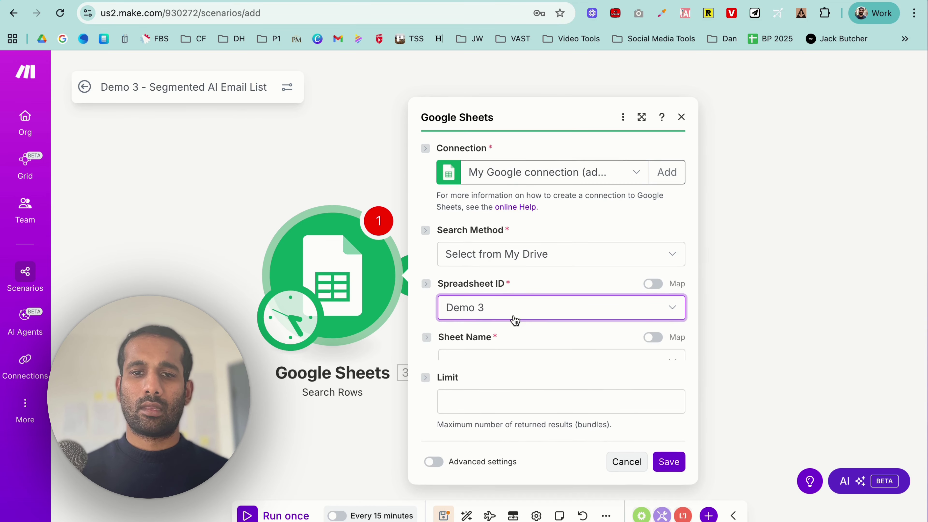
{"action": "left_click", "coordinate": [487, 342]}
{"action": "left_click", "coordinate": [469, 362]}
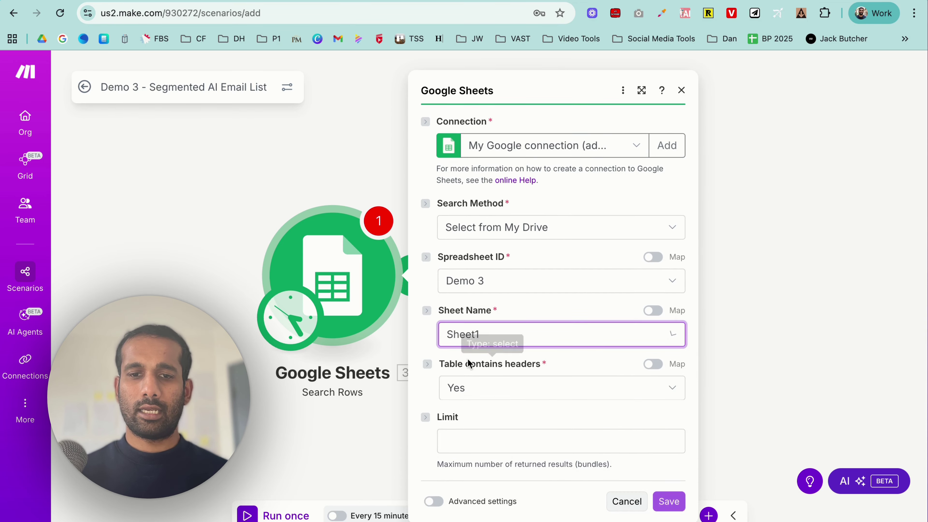
Limit the Search Rows module to 10 returned results and save its settings.
{"action": "scroll", "coordinate": [504, 388], "scroll_direction": "down", "scroll_amount": 3}
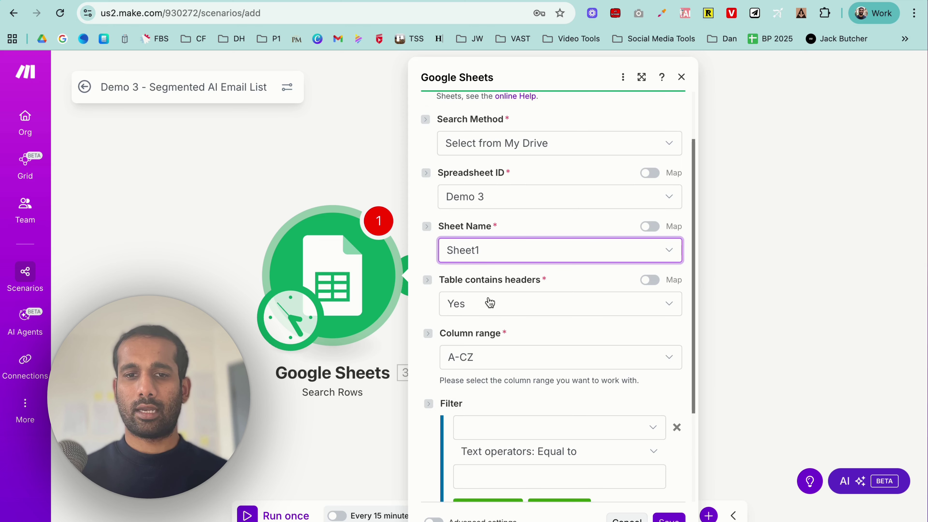
{"action": "scroll", "coordinate": [524, 322], "scroll_direction": "down", "scroll_amount": 5}
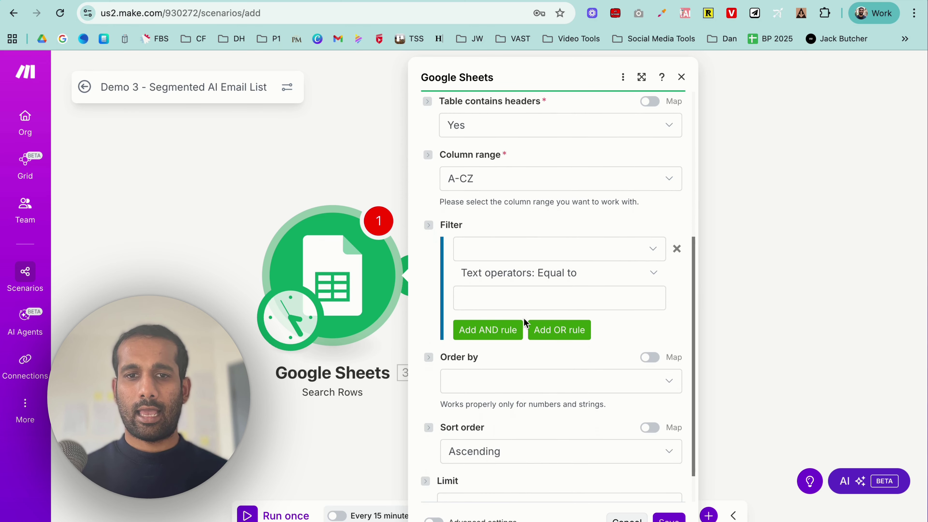
{"action": "scroll", "coordinate": [524, 321], "scroll_direction": "down", "scroll_amount": 2}
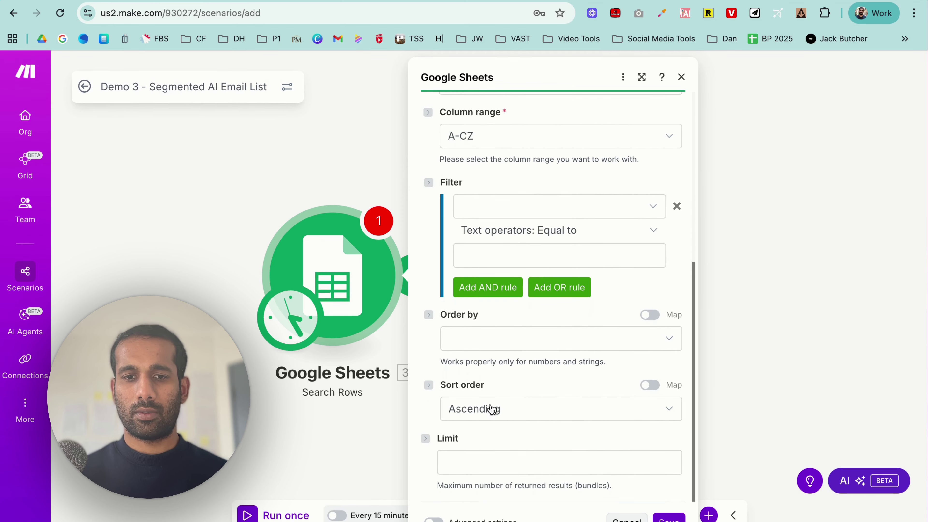
{"action": "left_click", "coordinate": [465, 461]}
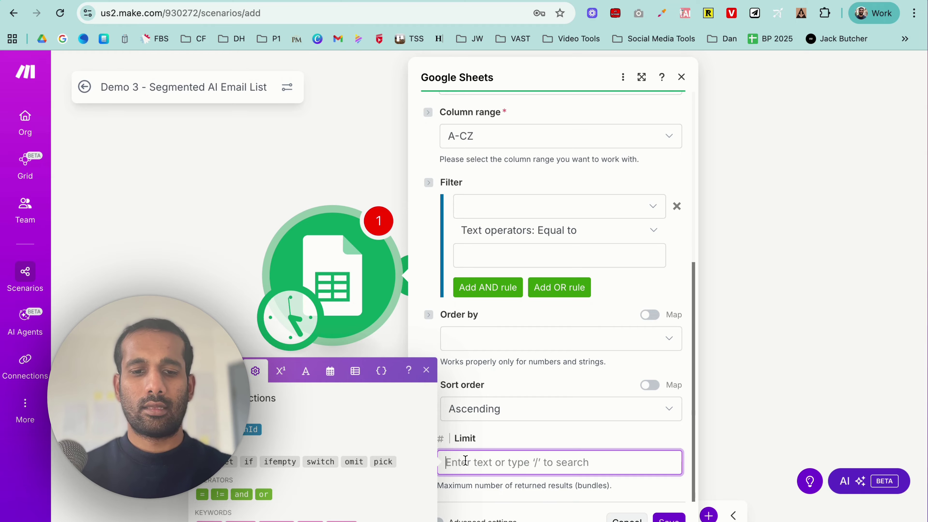
{"action": "type", "text": "10"}
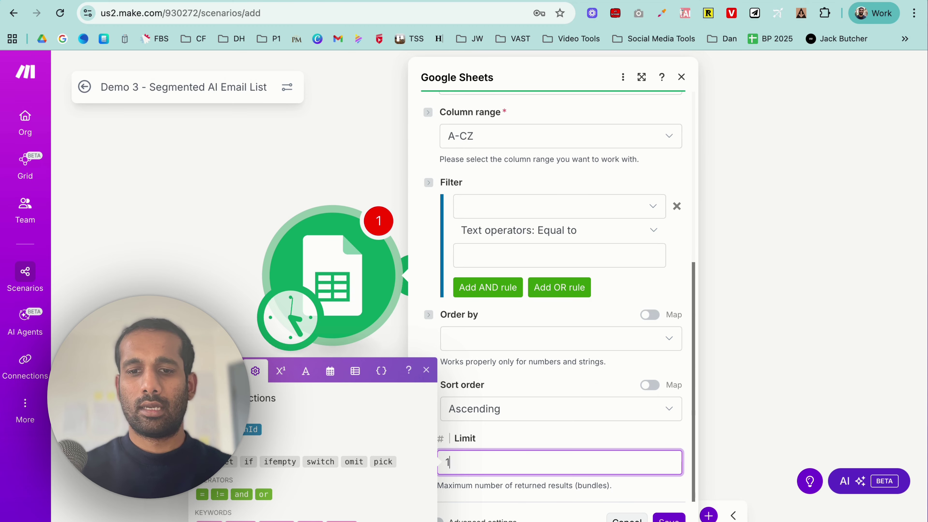
{"action": "left_click", "coordinate": [795, 365]}
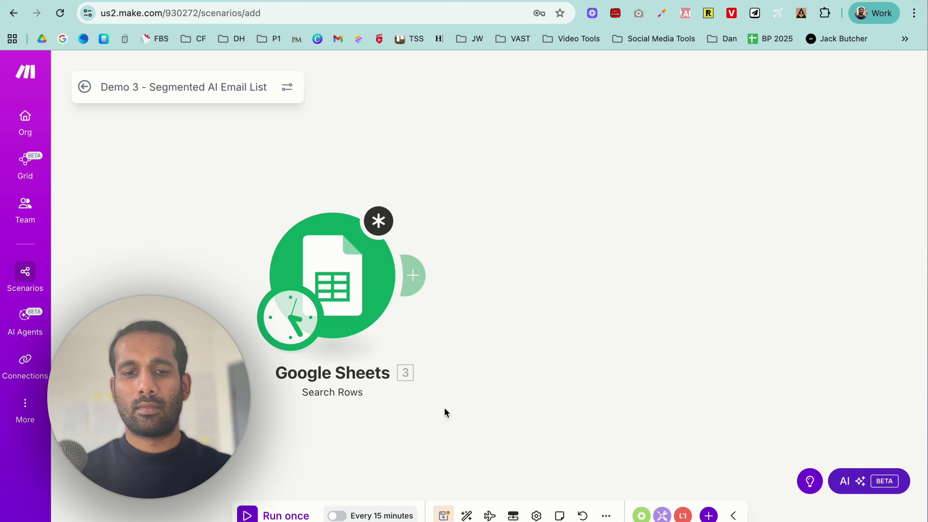
{"action": "left_click", "coordinate": [362, 262]}
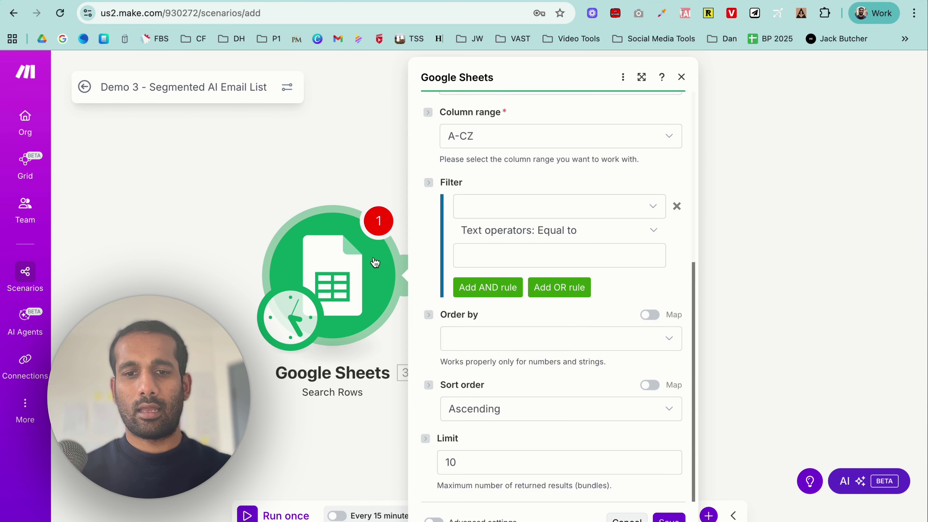
{"action": "left_click", "coordinate": [668, 519]}
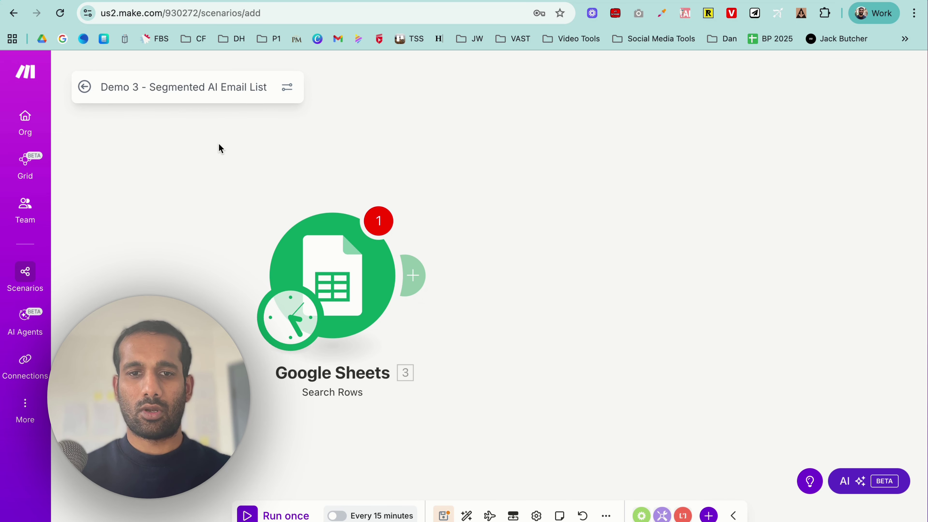
Review the Iterator and Chat GPT analysis instructions on the course page, and the customer rows in the Demo 3 spreadsheet.
{"action": "left_click", "coordinate": [256, 1]}
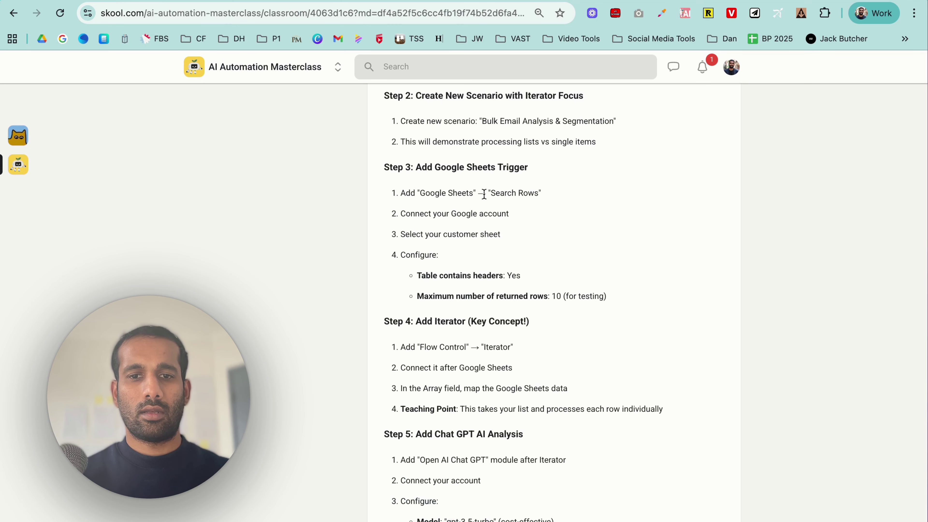
{"action": "scroll", "coordinate": [501, 288], "scroll_direction": "down", "scroll_amount": 1}
{"action": "scroll", "coordinate": [501, 288], "scroll_direction": "down", "scroll_amount": 2}
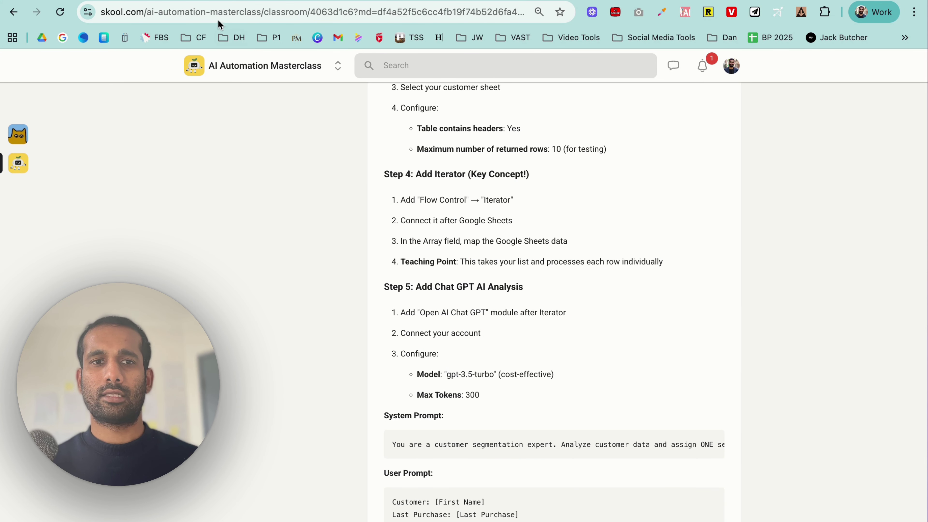
{"action": "left_click", "coordinate": [202, 1]}
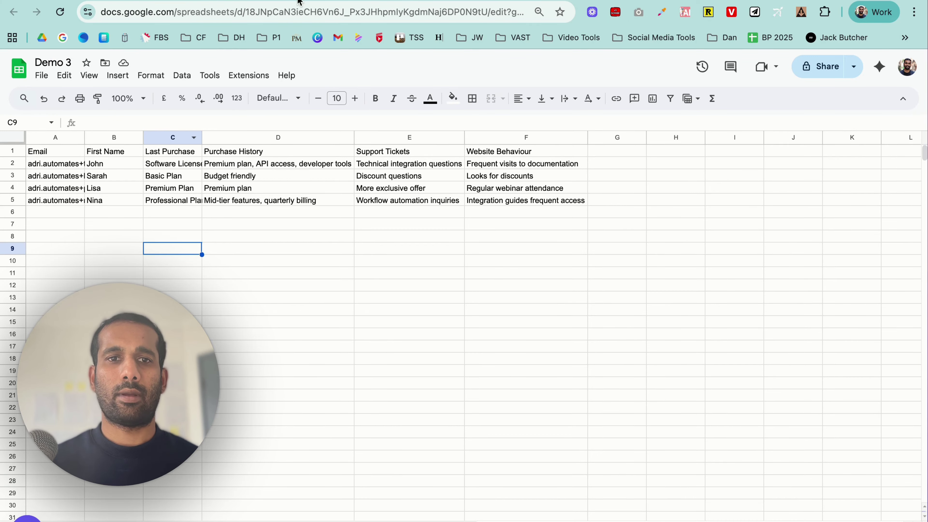
In the Make scenario, add a Flow Control Iterator after the Google Sheets Search Rows module.
{"action": "left_click", "coordinate": [190, 0]}
{"action": "left_click", "coordinate": [414, 273]}
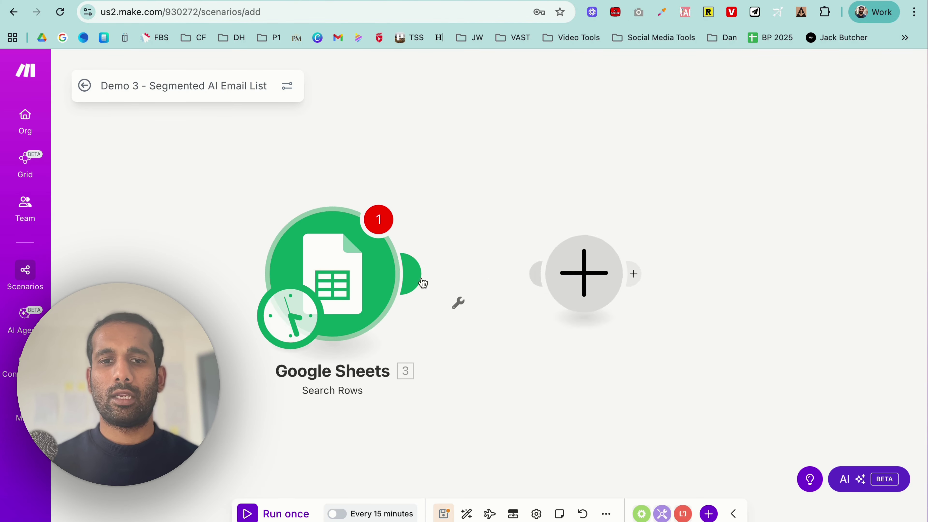
{"action": "left_click", "coordinate": [328, 258]}
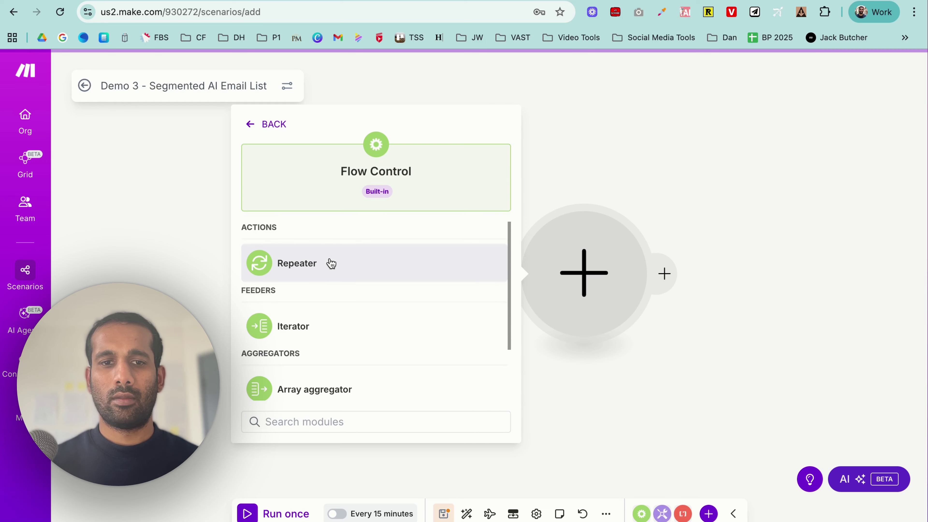
{"action": "left_click", "coordinate": [295, 326]}
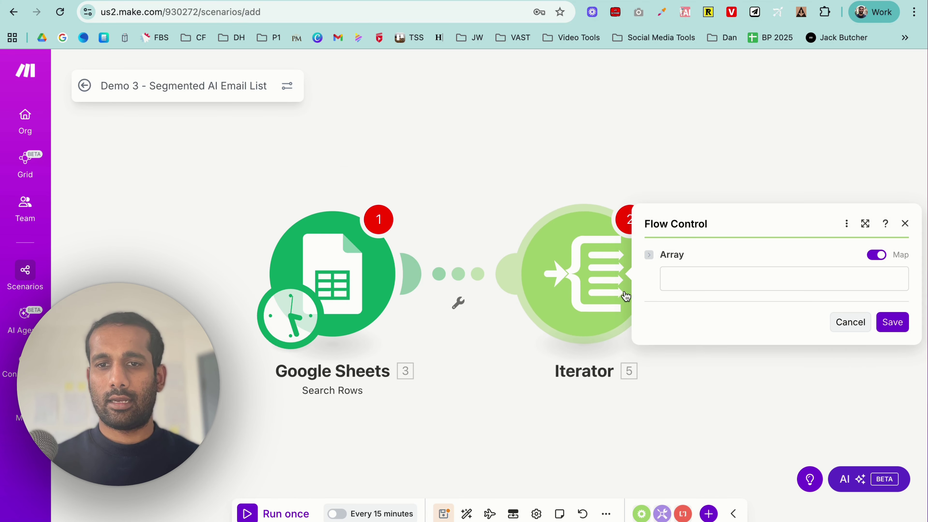
Map Email, First Name, Last Purchase, Purchase History, Support Tickets and Website Behaviour into the Iterator's Array in that order, and save the module.
{"action": "left_click", "coordinate": [696, 284]}
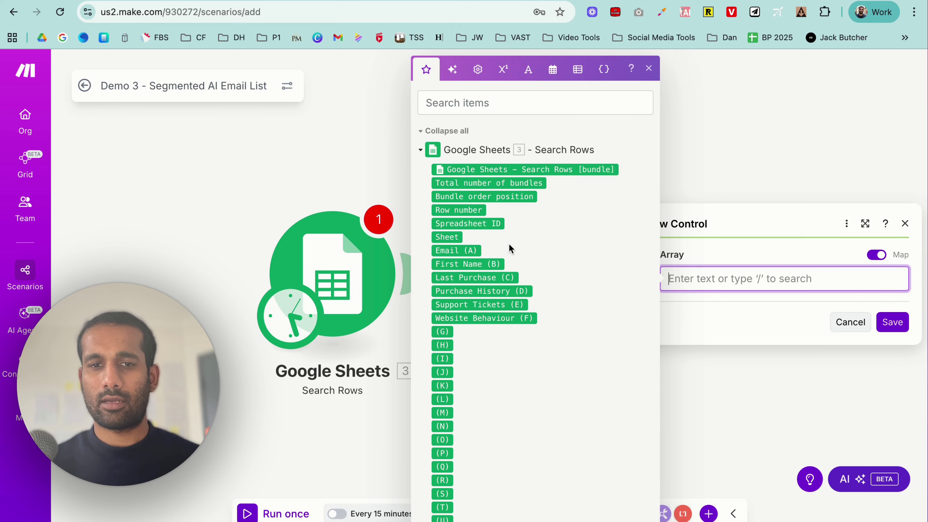
{"action": "left_click_drag", "start_coordinate": [464, 249], "coordinate": [703, 283]}
{"action": "left_click_drag", "start_coordinate": [466, 267], "coordinate": [773, 280]}
{"action": "left_click_drag", "start_coordinate": [475, 277], "coordinate": [716, 294]}
{"action": "left_click_drag", "start_coordinate": [480, 291], "coordinate": [818, 300]}
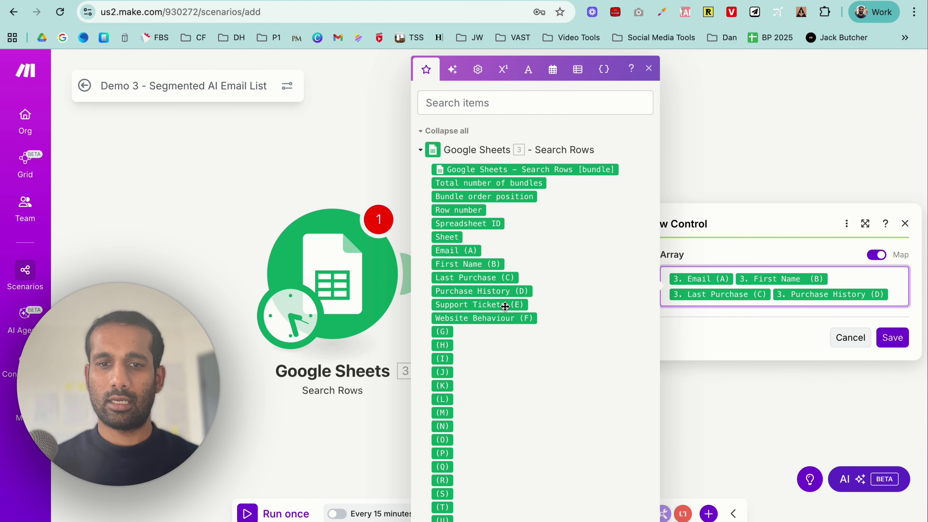
{"action": "left_click_drag", "start_coordinate": [479, 304], "coordinate": [882, 306]}
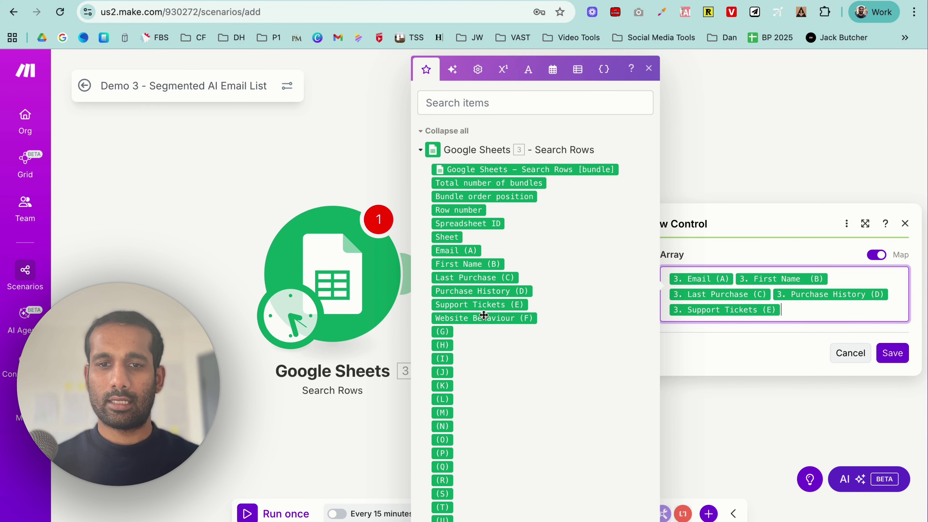
{"action": "left_click_drag", "start_coordinate": [497, 318], "coordinate": [787, 321]}
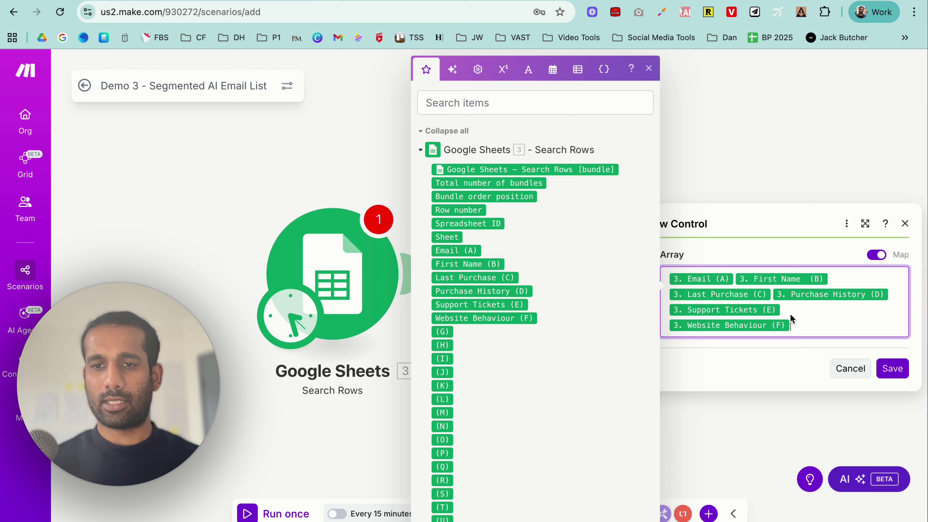
{"action": "left_click", "coordinate": [894, 367]}
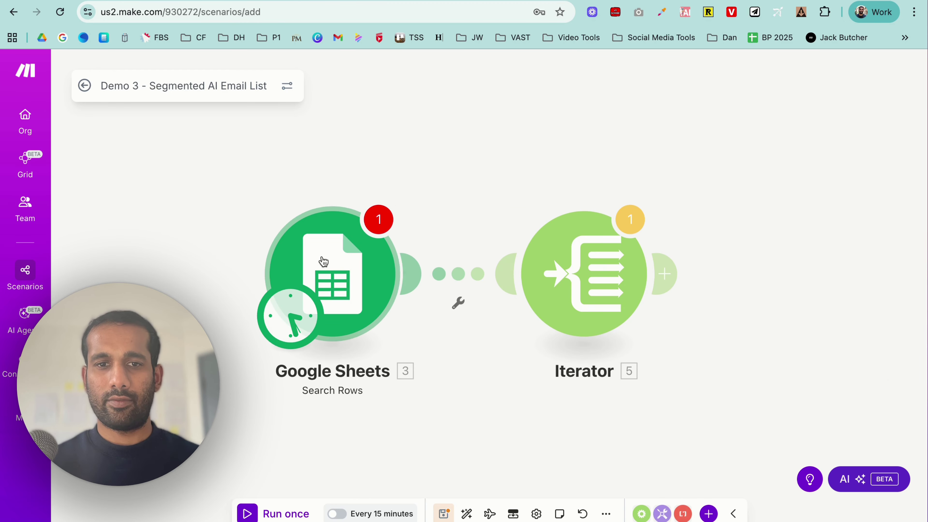
{"action": "left_click", "coordinate": [613, 224]}
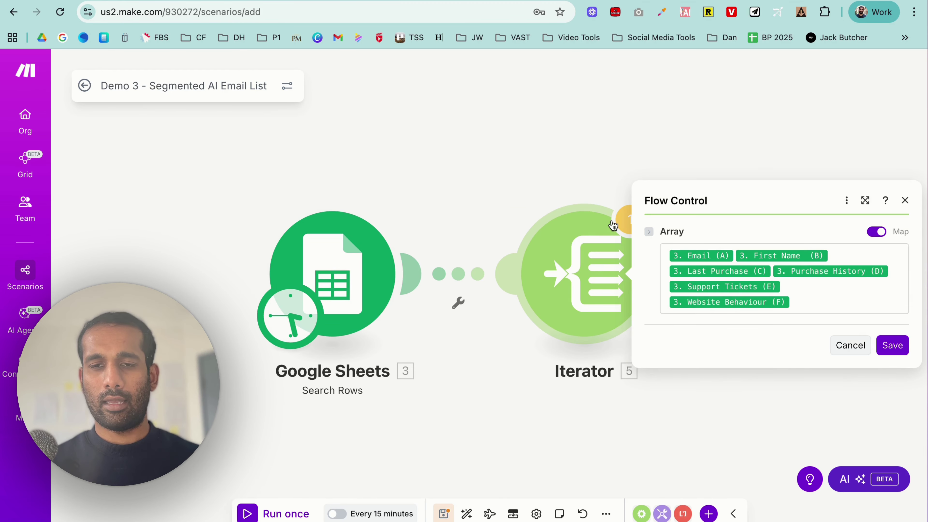
{"action": "left_click", "coordinate": [617, 162]}
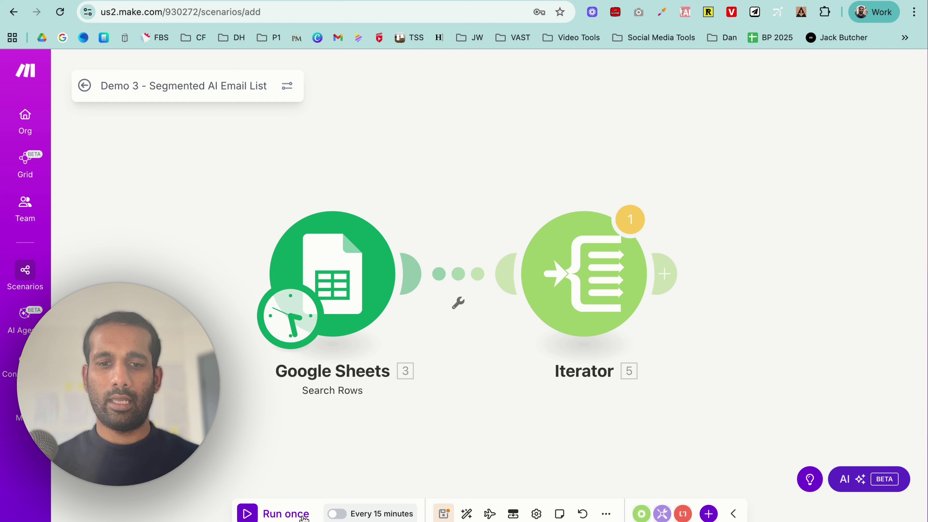
Save the scenario anyway and run it once, overriding the Iterator warning both times.
{"action": "left_click", "coordinate": [444, 513]}
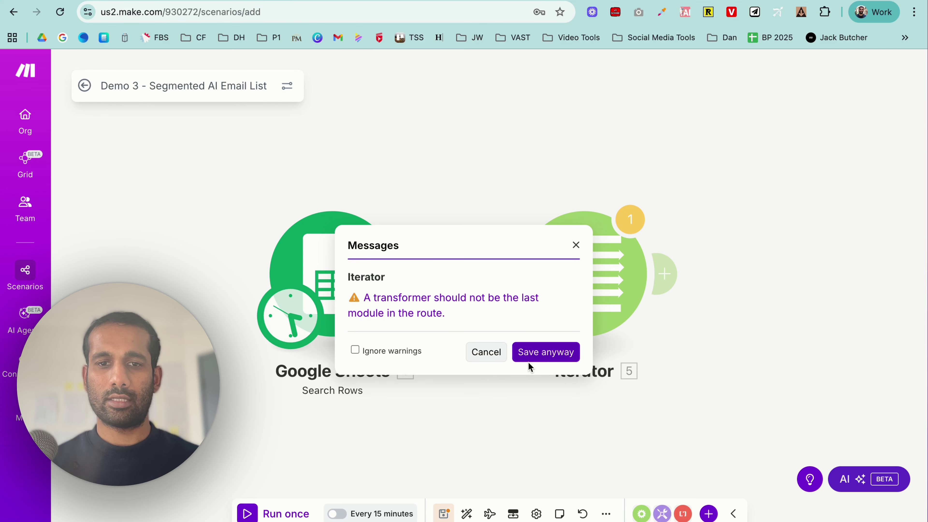
{"action": "left_click", "coordinate": [539, 353]}
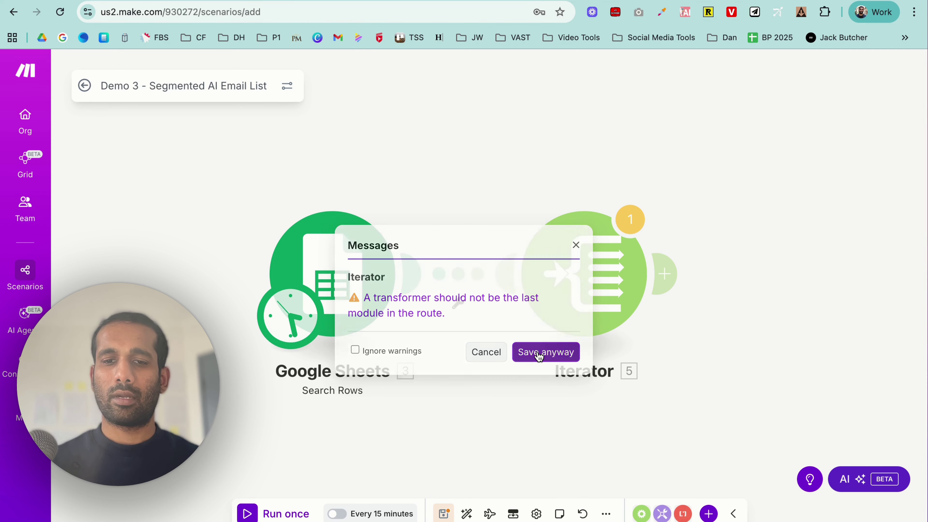
{"action": "left_click", "coordinate": [268, 516]}
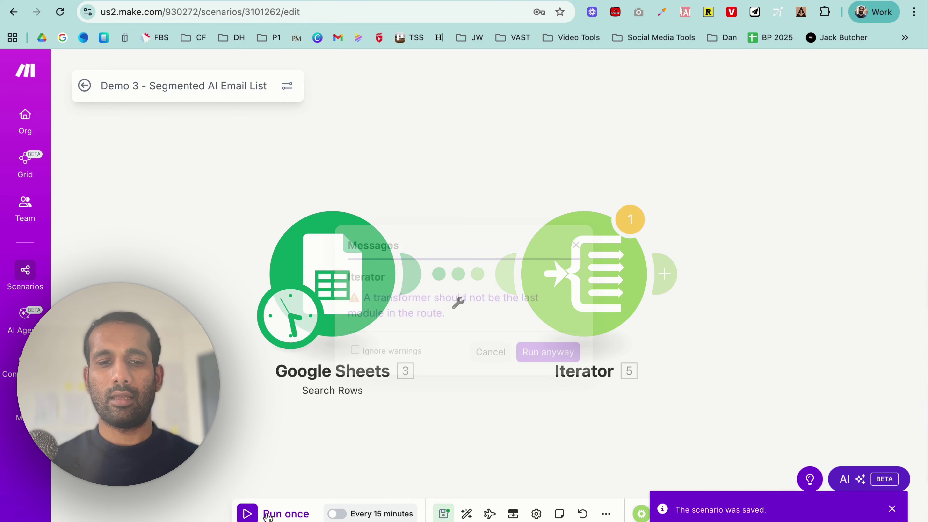
{"action": "left_click", "coordinate": [544, 354]}
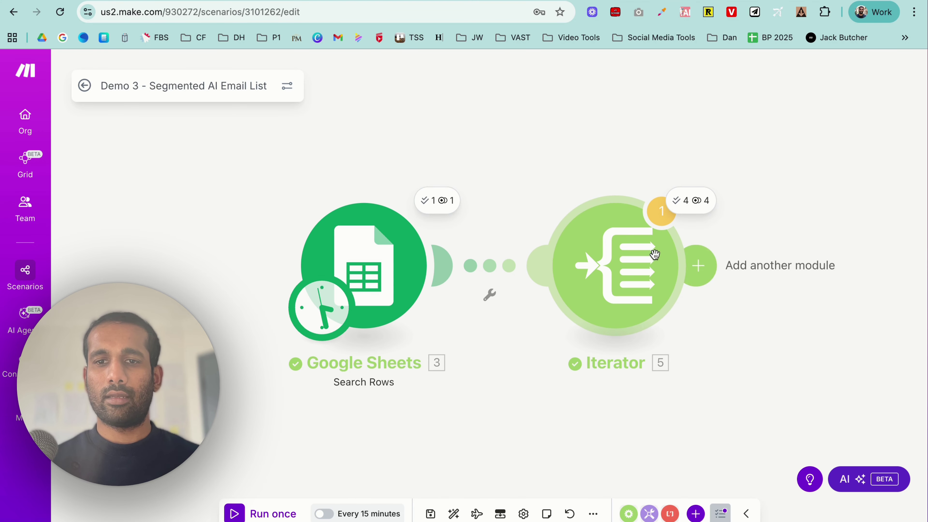
Examine the run output of the Google Sheets Search Rows module, going through every returned customer bundle.
{"action": "left_click", "coordinate": [437, 208]}
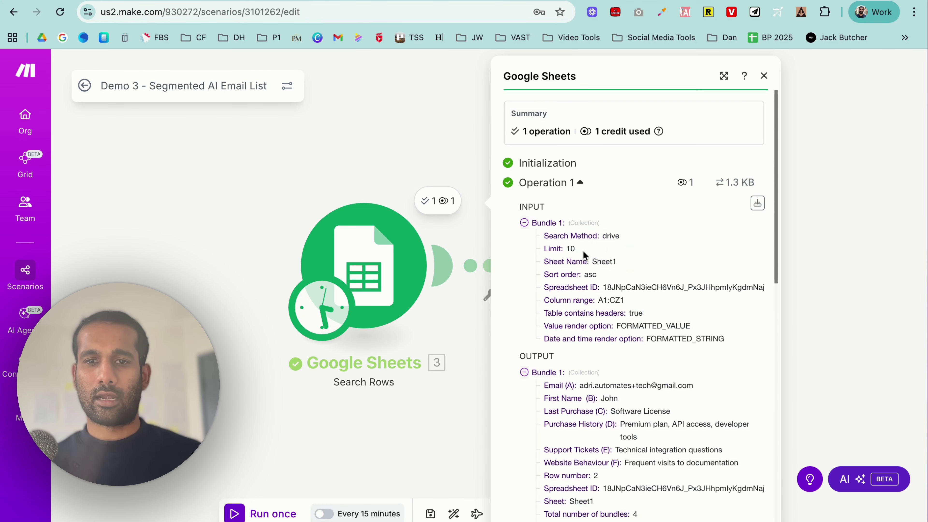
{"action": "scroll", "coordinate": [581, 271], "scroll_direction": "down", "scroll_amount": 5}
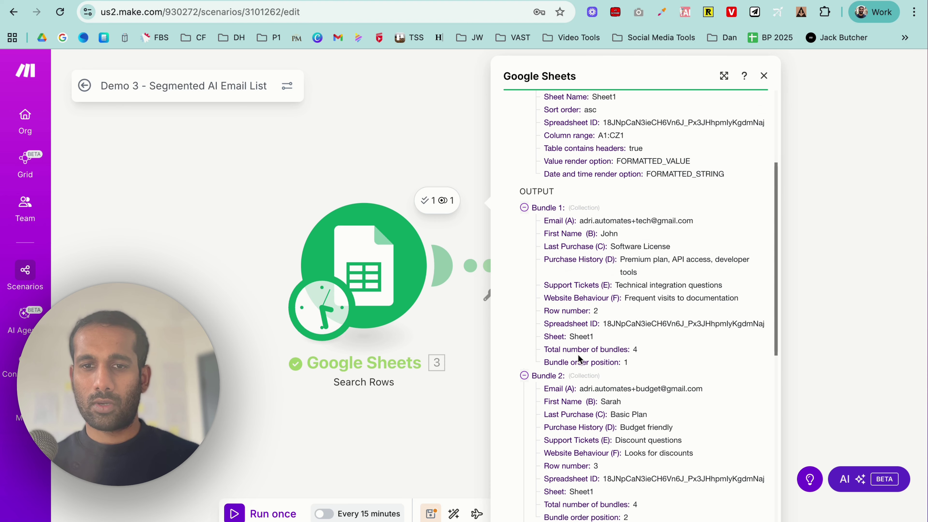
{"action": "scroll", "coordinate": [581, 360], "scroll_direction": "down", "scroll_amount": 1}
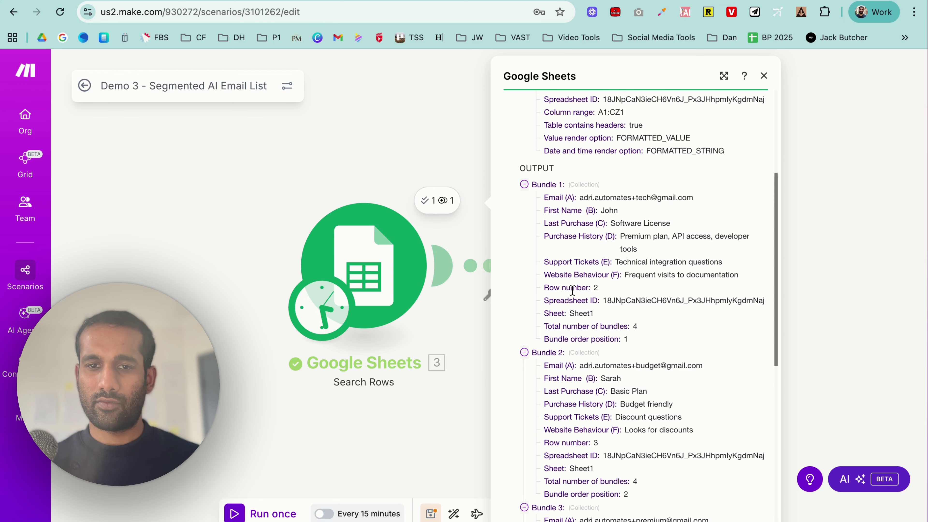
{"action": "scroll", "coordinate": [572, 290], "scroll_direction": "down", "scroll_amount": 4}
{"action": "scroll", "coordinate": [610, 435], "scroll_direction": "down", "scroll_amount": 6}
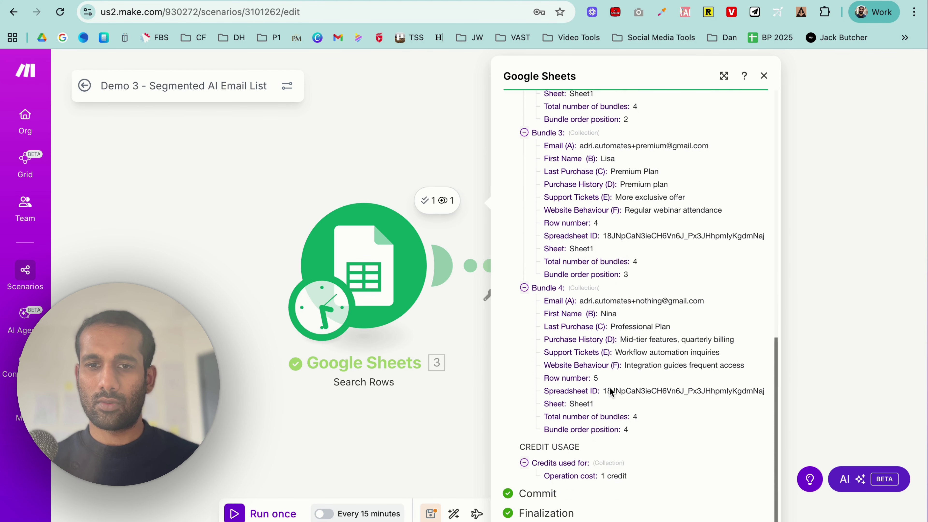
{"action": "left_click", "coordinate": [833, 293]}
Inspect the Iterator's run results by expanding Operations 1 to 4 and reading each output value.
{"action": "left_click", "coordinate": [618, 270]}
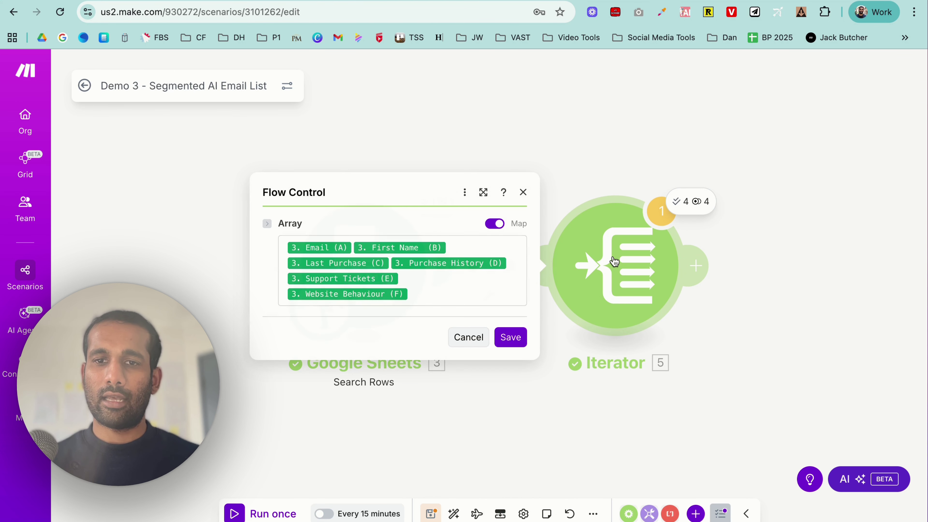
{"action": "left_click", "coordinate": [676, 202]}
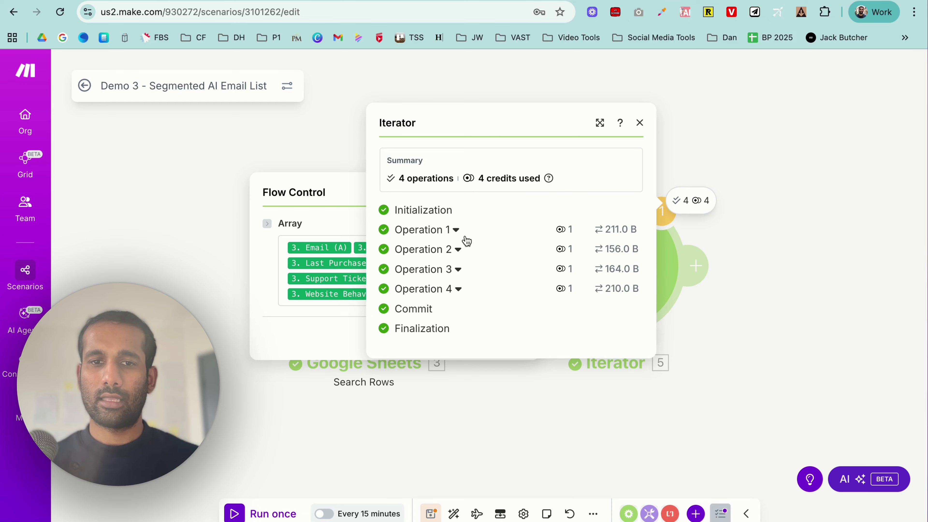
{"action": "left_click", "coordinate": [455, 230]}
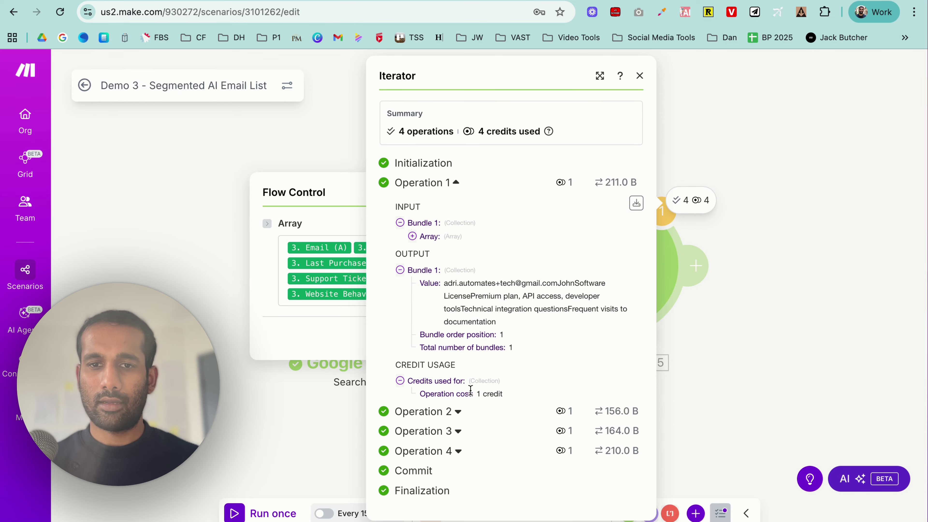
{"action": "left_click", "coordinate": [455, 412]}
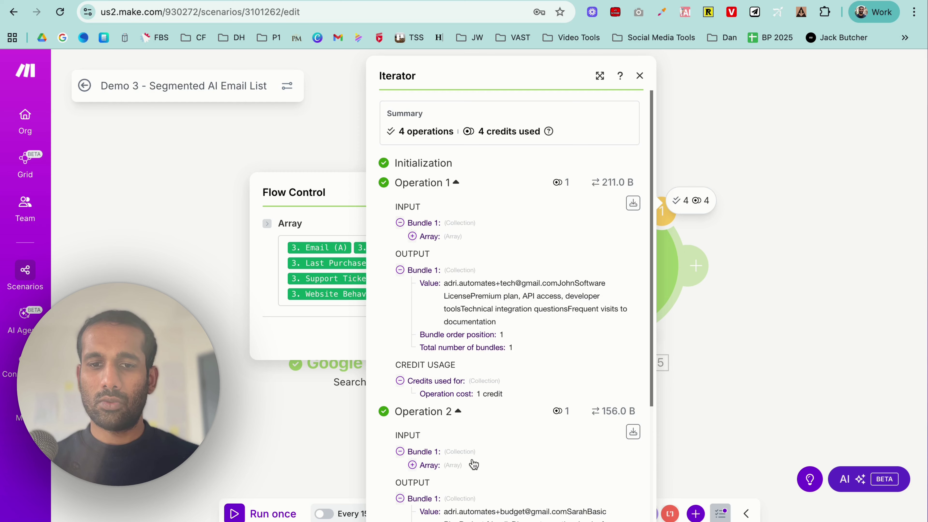
{"action": "scroll", "coordinate": [456, 421], "scroll_direction": "down", "scroll_amount": 5}
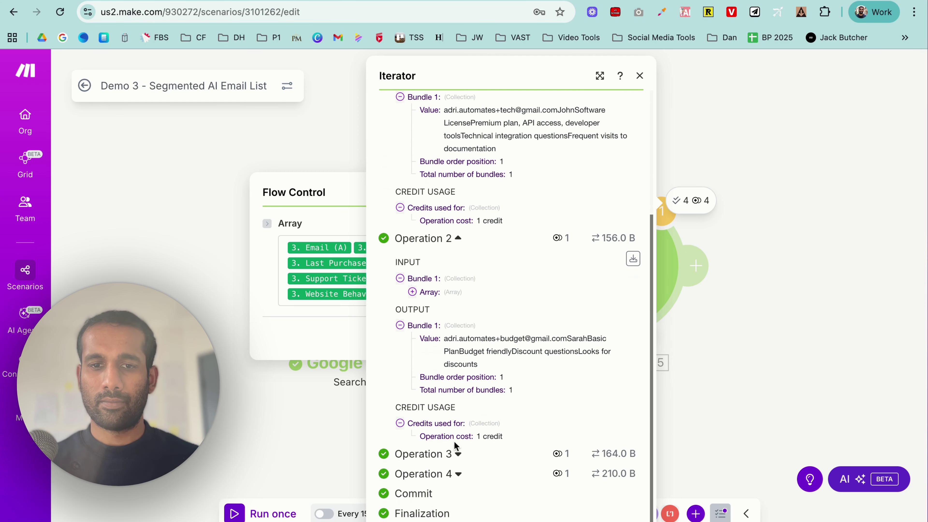
{"action": "left_click", "coordinate": [456, 453]}
{"action": "scroll", "coordinate": [475, 451], "scroll_direction": "down", "scroll_amount": 5}
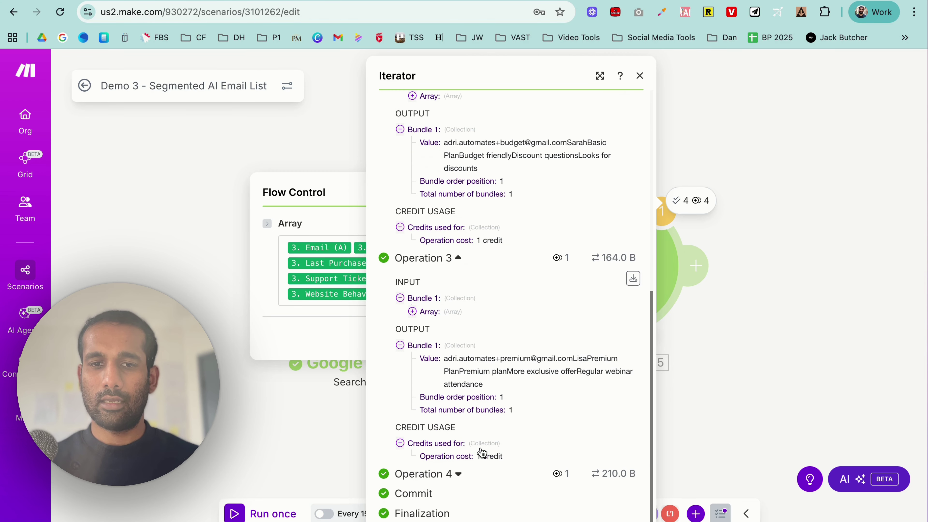
{"action": "left_click", "coordinate": [458, 476]}
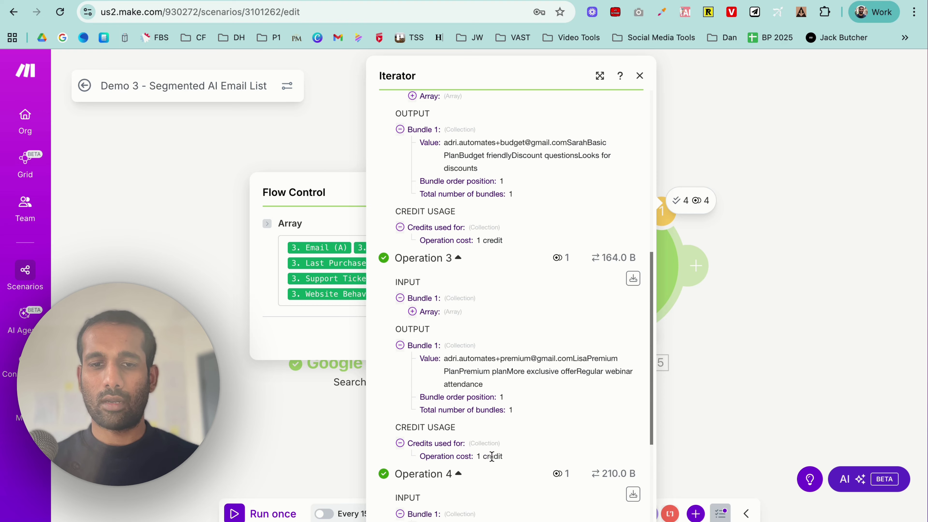
{"action": "scroll", "coordinate": [486, 450], "scroll_direction": "down", "scroll_amount": 5}
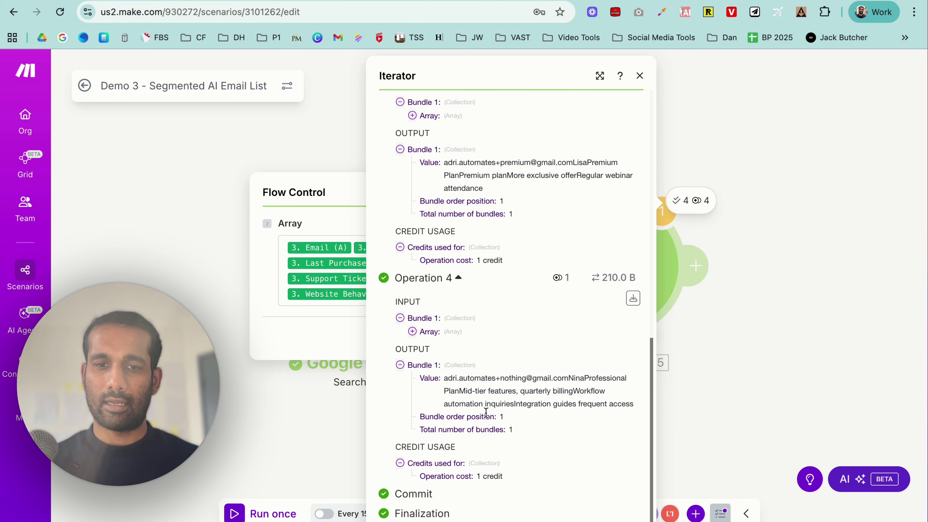
{"action": "left_click", "coordinate": [639, 75]}
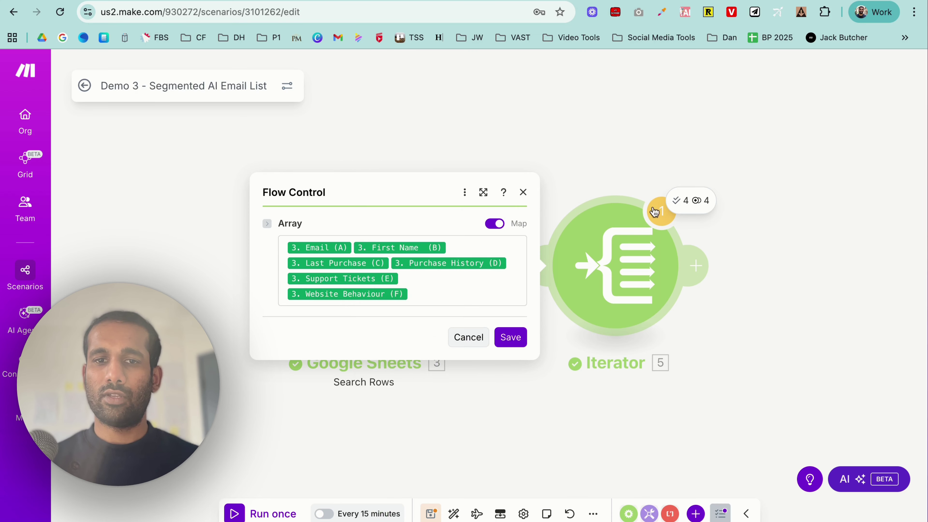
{"action": "left_click", "coordinate": [521, 190]}
In the Iterator's Array, label the first two fields "Email:" and "First Name:", each on its own line ending with a comma.
{"action": "left_click", "coordinate": [615, 251]}
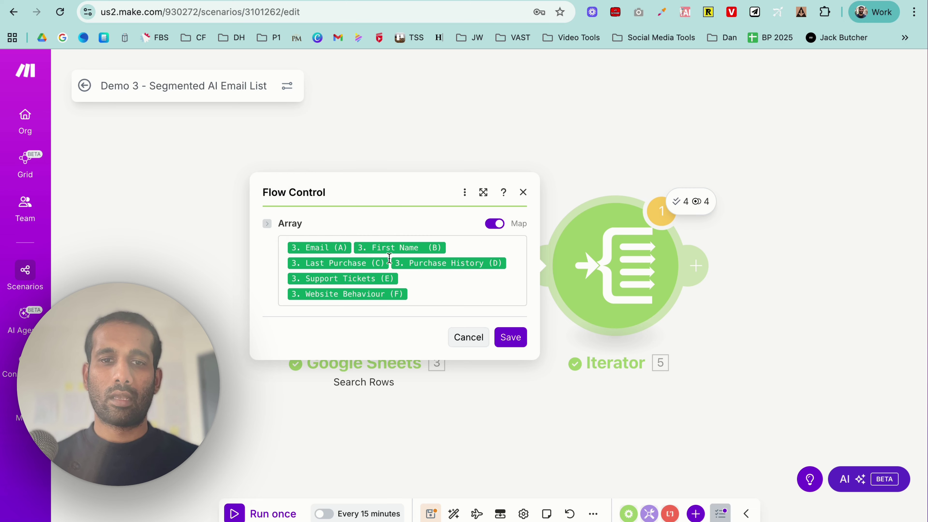
{"action": "left_click", "coordinate": [403, 277]}
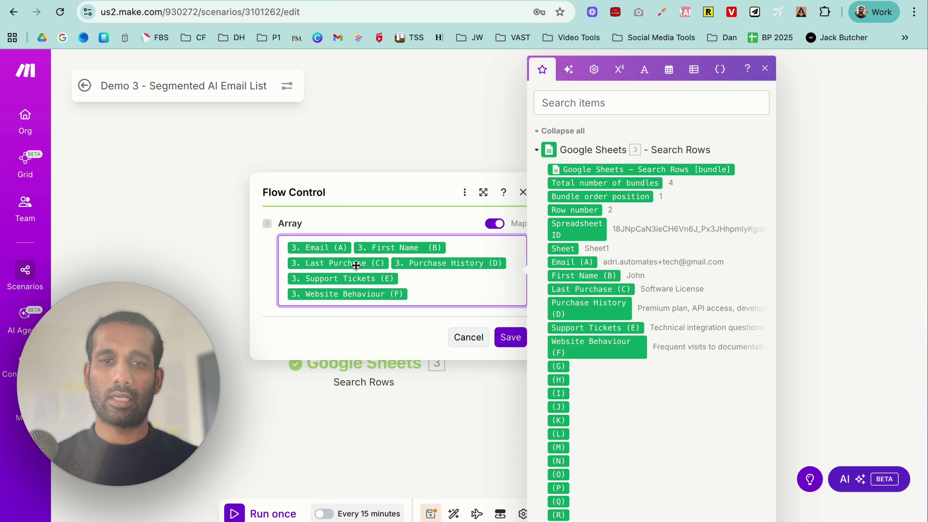
{"action": "left_click", "coordinate": [353, 244]}
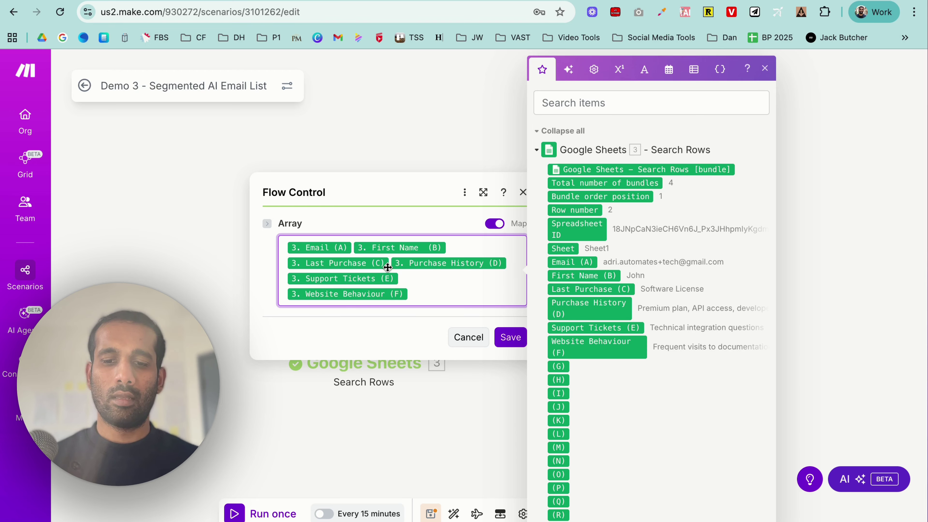
{"action": "type", "text": ","}
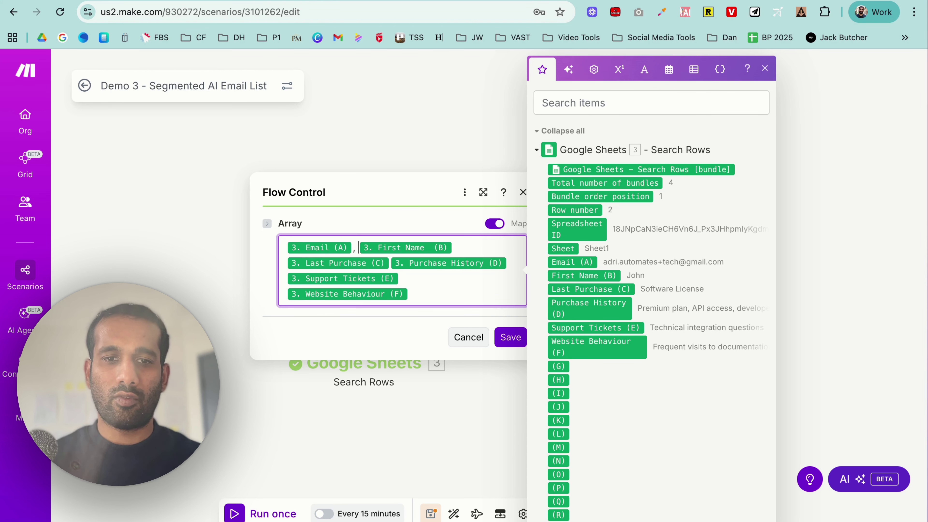
{"action": "key", "text": "Return"}
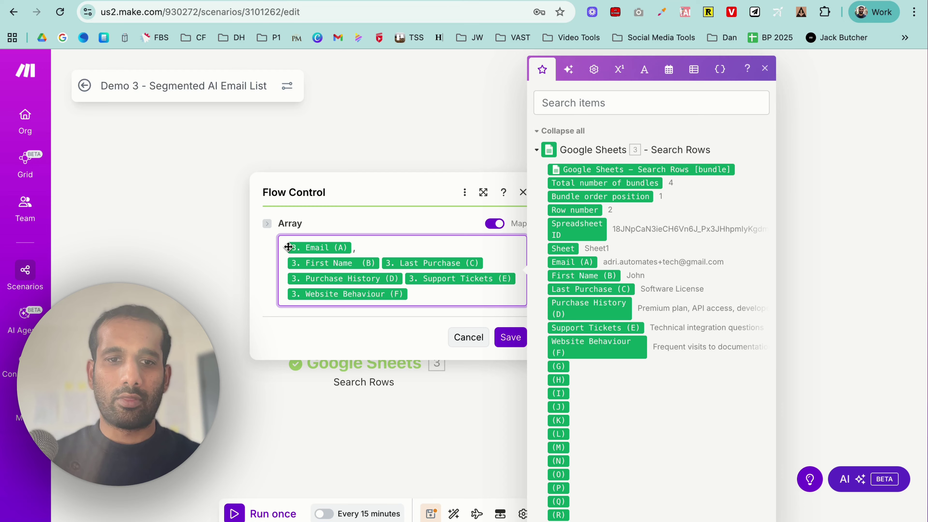
{"action": "type", "text": "Email: 3. Email (A), "}
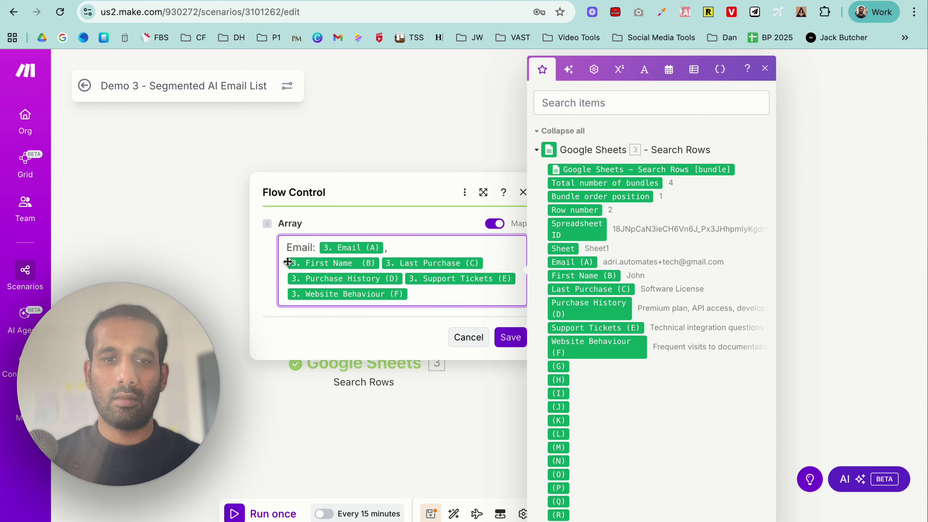
{"action": "type", "text": "First Name"}
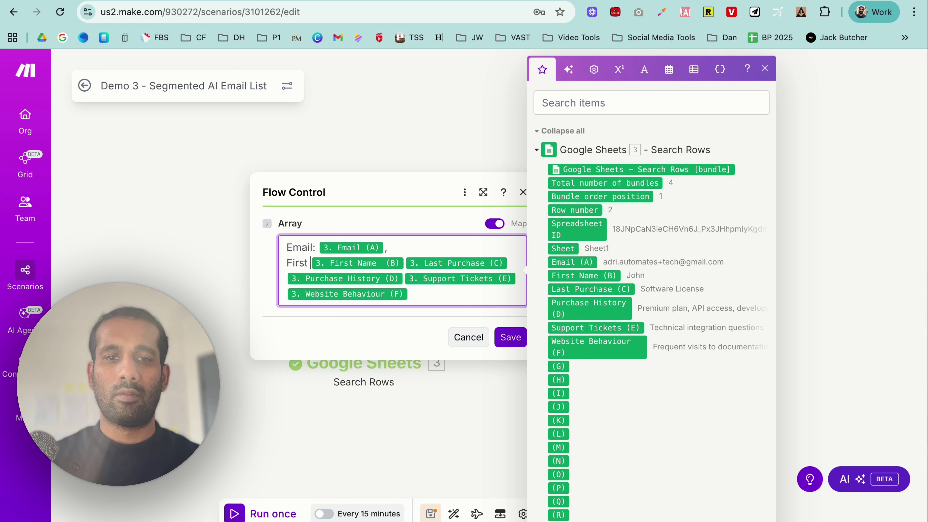
{"action": "type", "text": ":"}
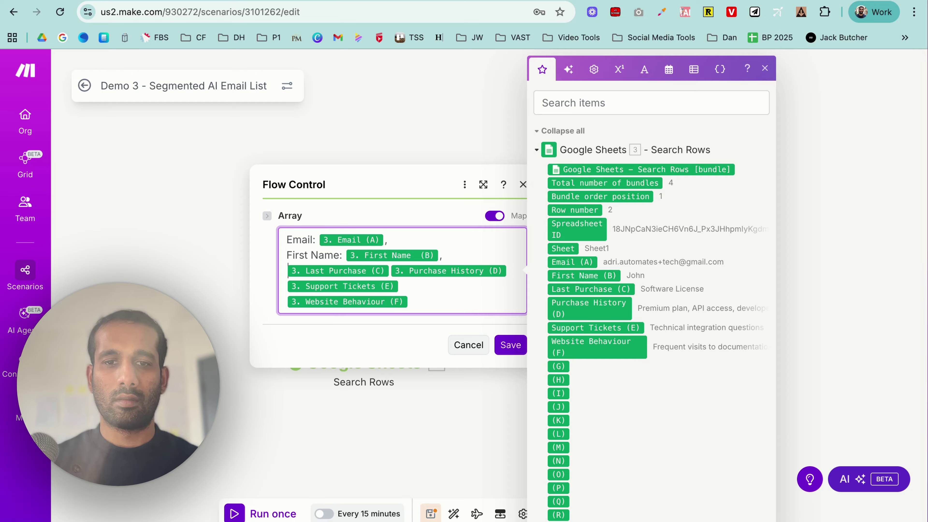
Label the third field "Last Purchase:" in the Iterator's Array and add a comma after it.
{"action": "type", "text": "Last Pur"}
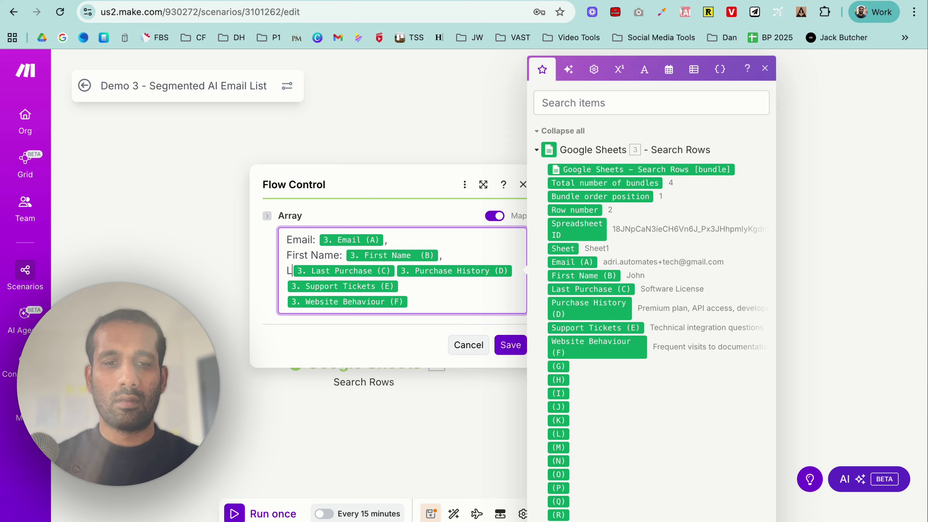
{"action": "type", "text": "chase: 3. Last Purchase (C"}
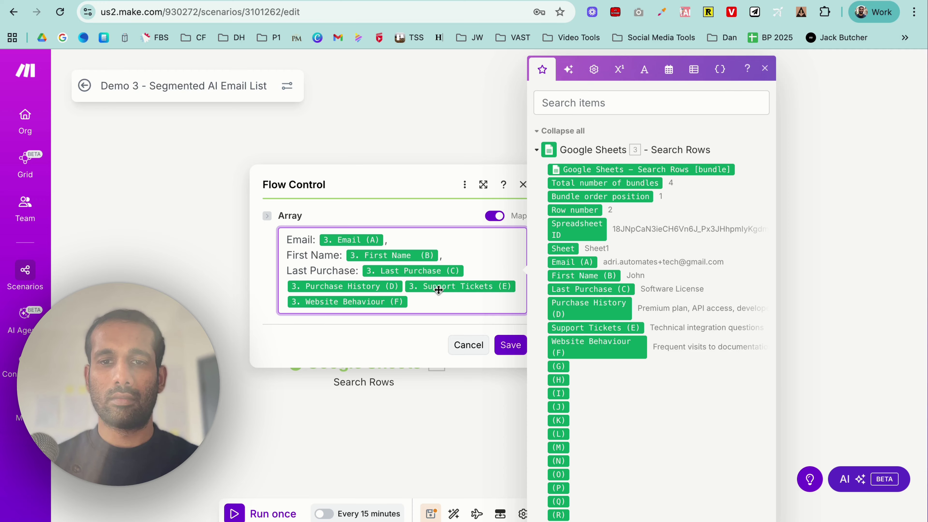
{"action": "left_click", "coordinate": [481, 268]}
{"action": "type", "text": ","}
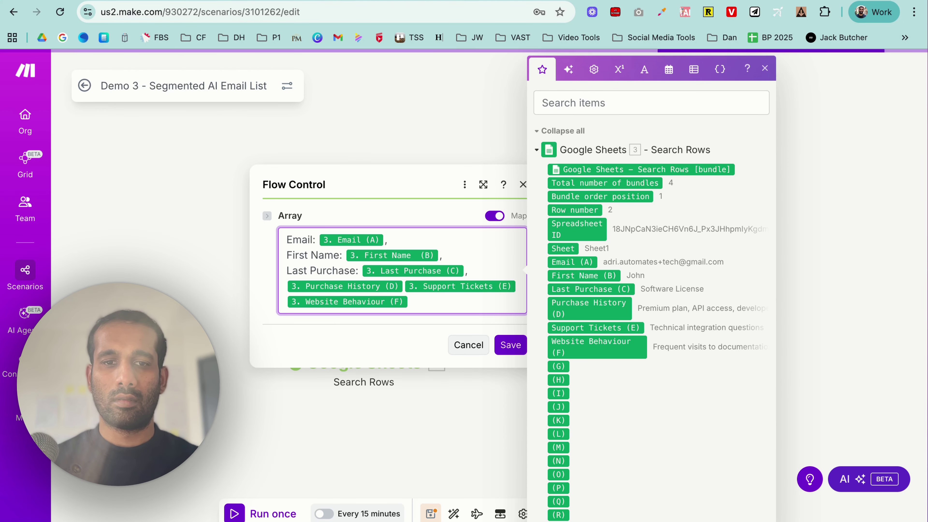
Label the fourth and fifth fields "Purchase History:" and "Support tickets:" in the Iterator's Array, each on its own line ending with a comma.
{"action": "key", "text": "Return"}
{"action": "type", "text": "Purchase "}
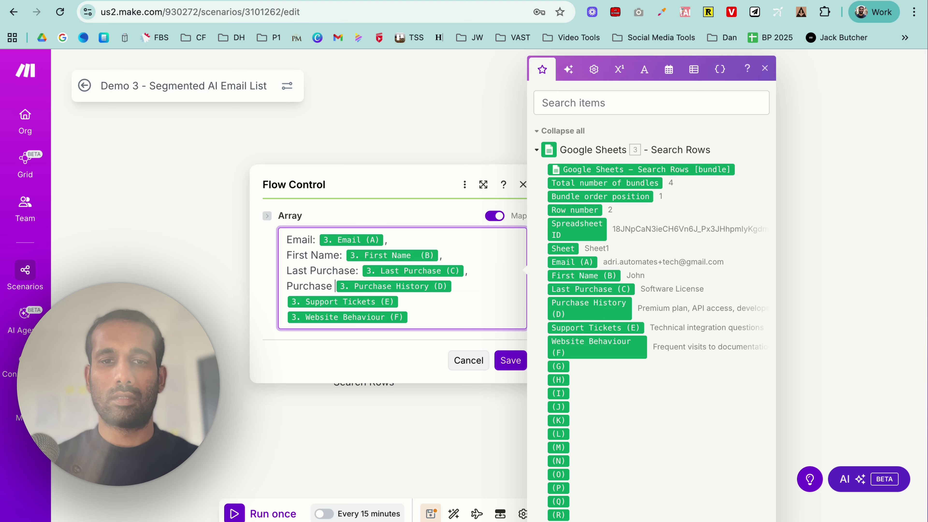
{"action": "type", "text": "History"}
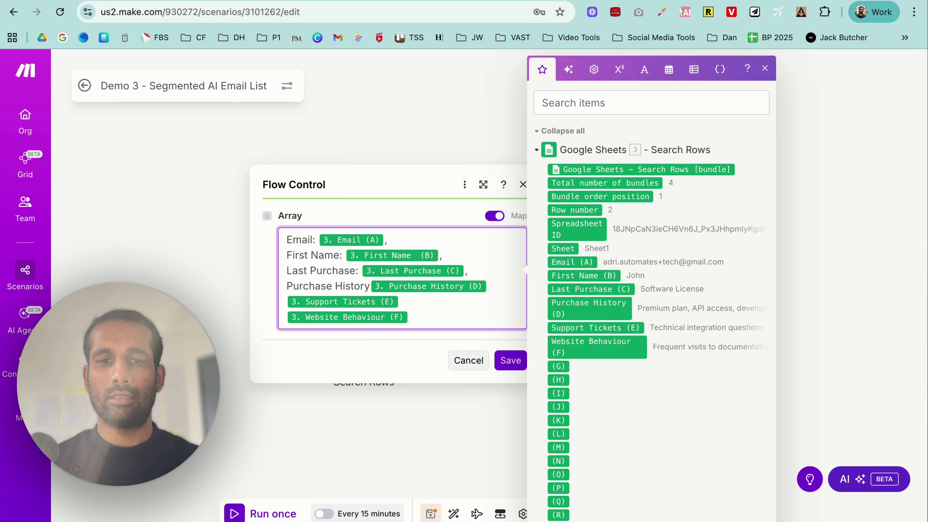
{"action": "type", "text": ":"}
{"action": "left_click", "coordinate": [501, 281]}
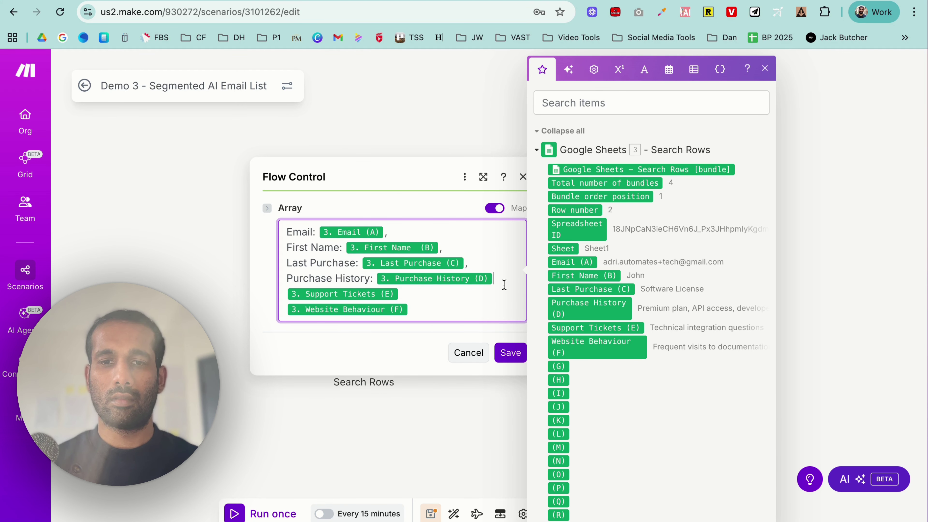
{"action": "type", "text": "Support tick"}
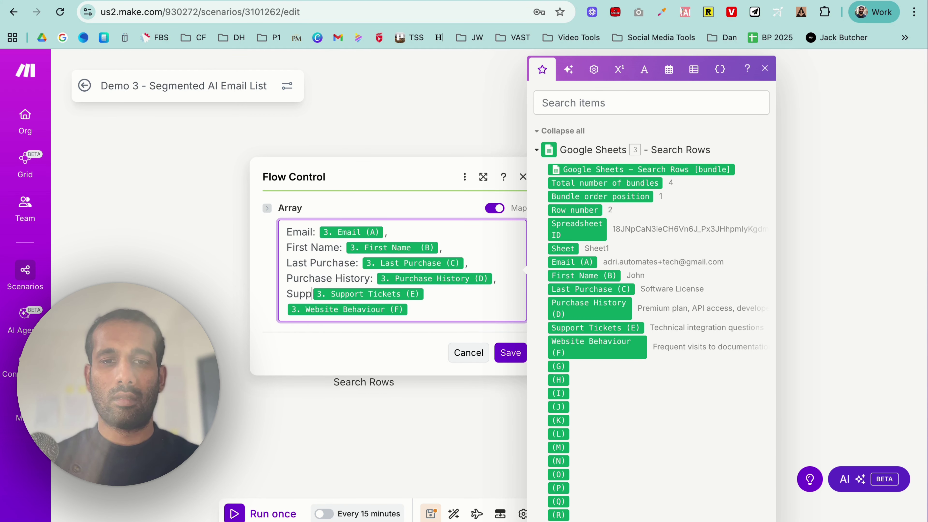
{"action": "type", "text": "ets:"}
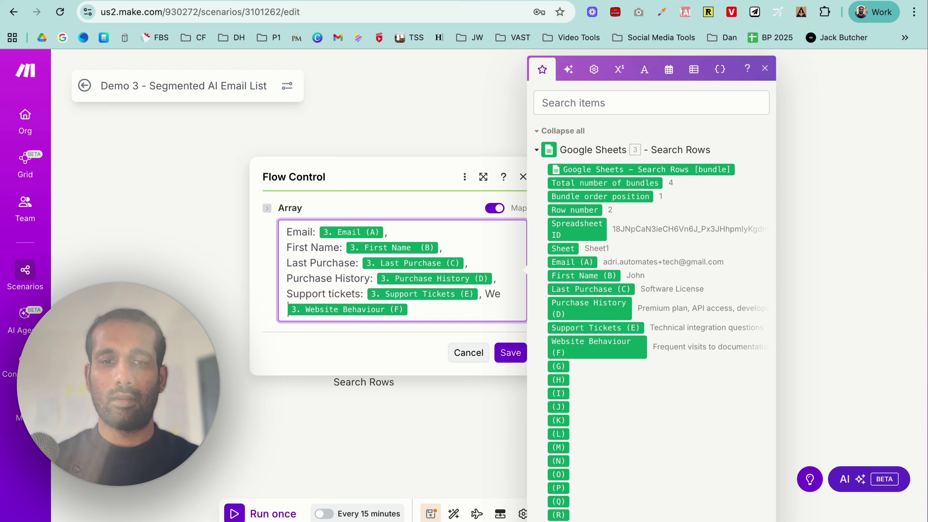
Label the last field "Website Behaviour:" on its own line in the Iterator's Array and save the module.
{"action": "type", "text": "Websit"}
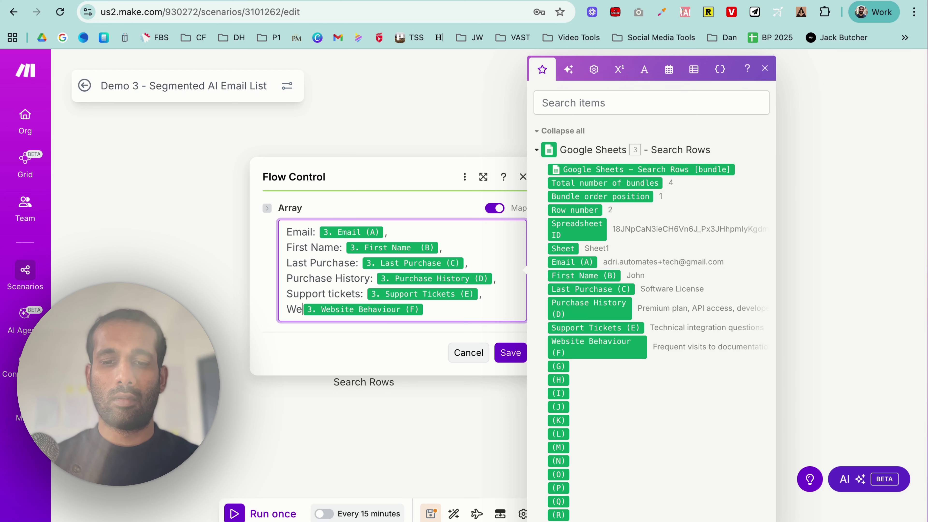
{"action": "type", "text": "e Beha"}
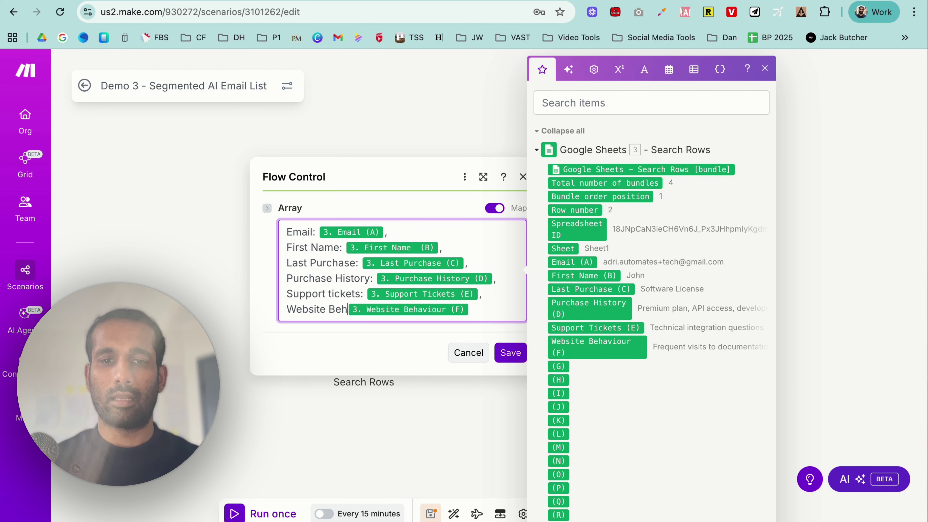
{"action": "type", "text": "viour"}
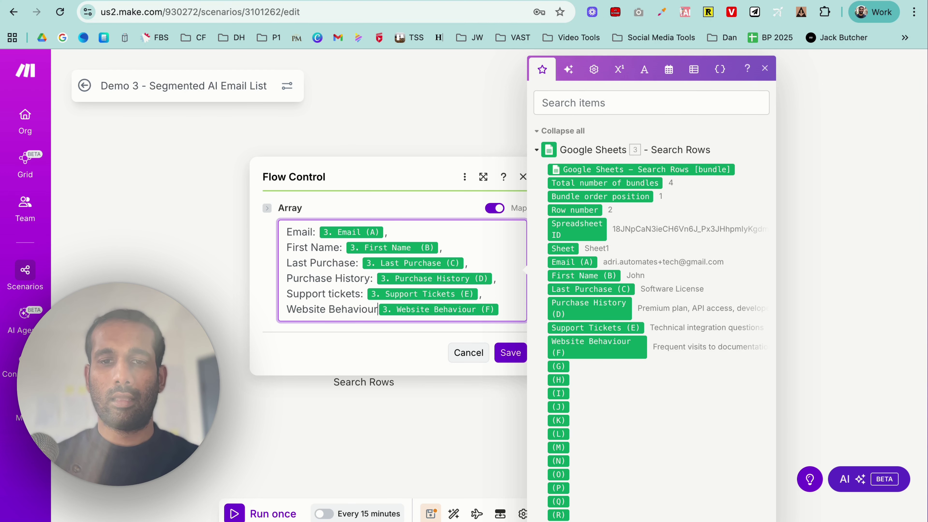
{"action": "type", "text": ":"}
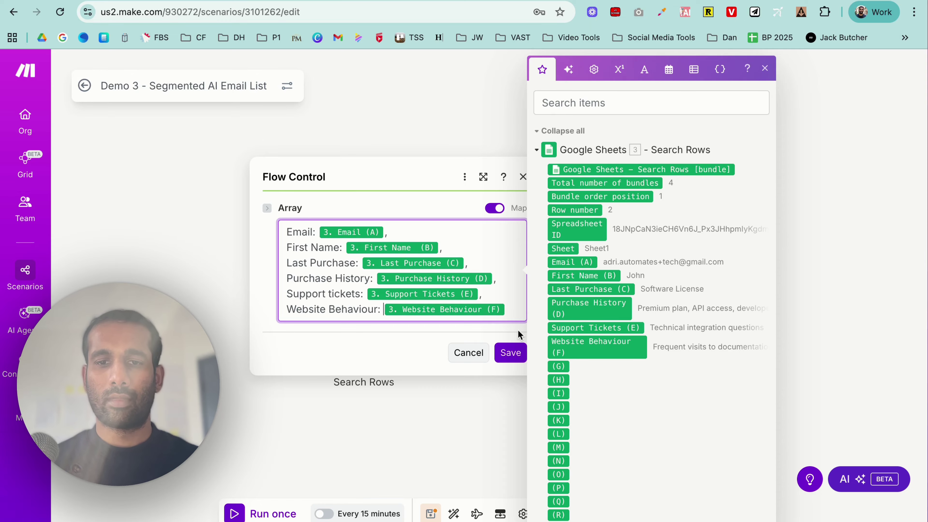
{"action": "left_click", "coordinate": [510, 352]}
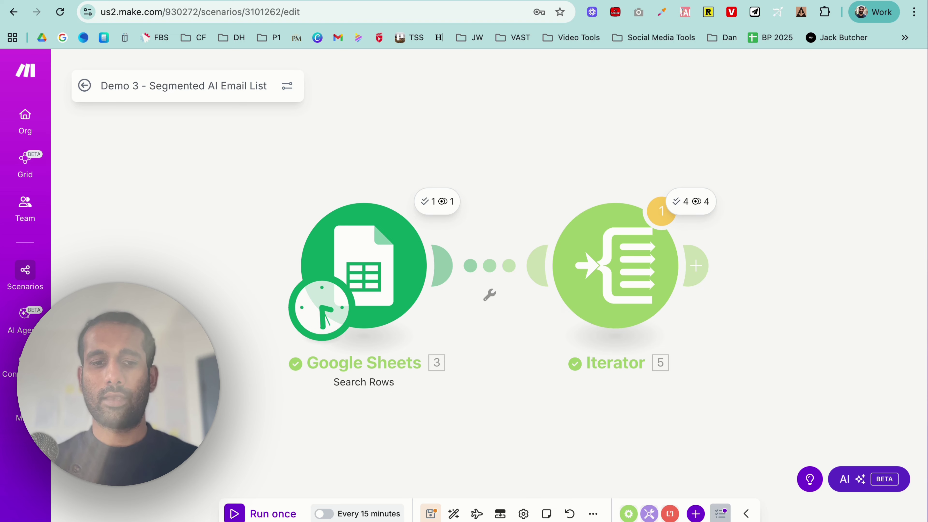
Run the scenario once and examine the Iterator's labelled output values for Operations 1 to 4.
{"action": "left_click", "coordinate": [270, 516]}
{"action": "left_click", "coordinate": [541, 352]}
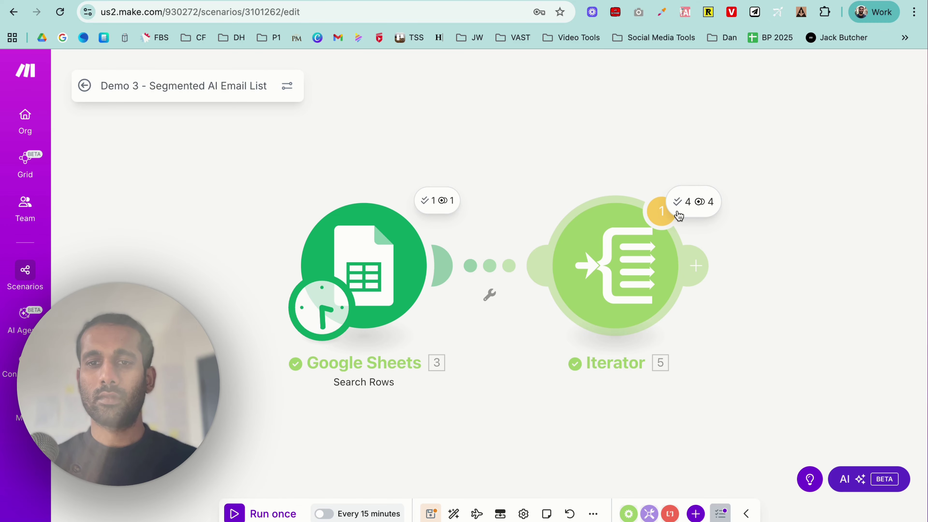
{"action": "left_click", "coordinate": [679, 207]}
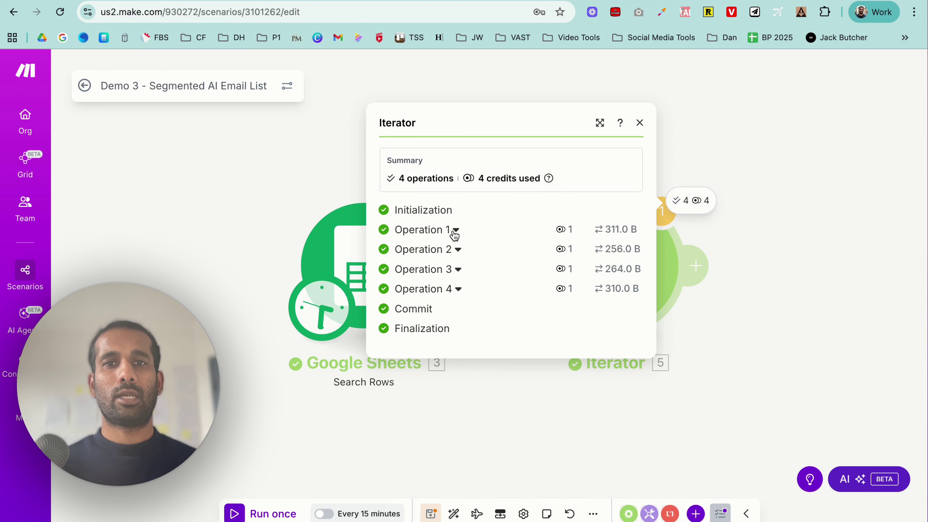
{"action": "left_click", "coordinate": [455, 231]}
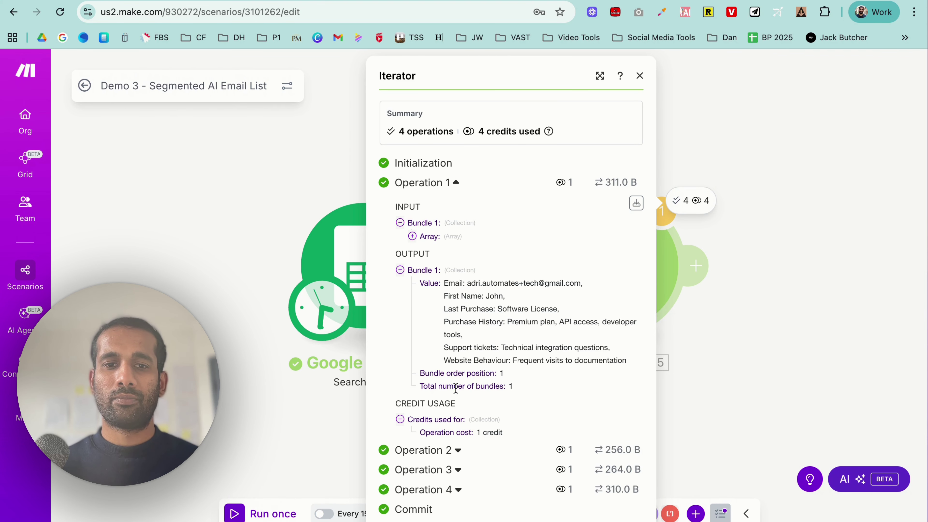
{"action": "left_click", "coordinate": [437, 449]}
{"action": "scroll", "coordinate": [461, 446], "scroll_direction": "down", "scroll_amount": 1}
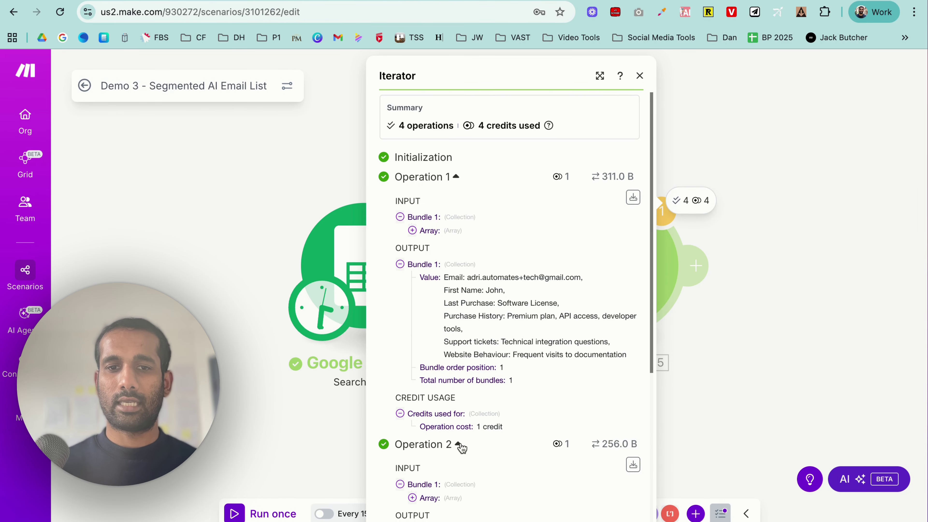
{"action": "scroll", "coordinate": [461, 447], "scroll_direction": "down", "scroll_amount": 6}
{"action": "left_click", "coordinate": [431, 455]}
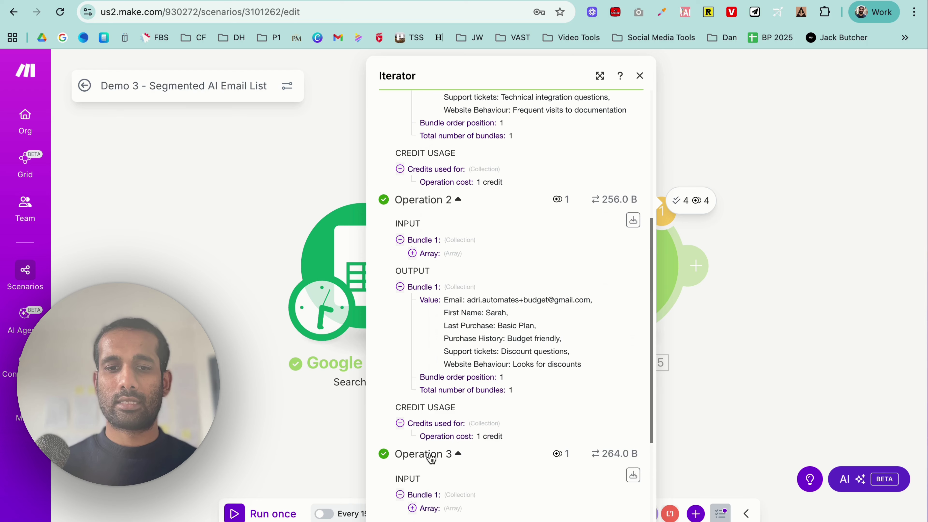
{"action": "scroll", "coordinate": [431, 457], "scroll_direction": "down", "scroll_amount": 6}
{"action": "left_click", "coordinate": [424, 475]}
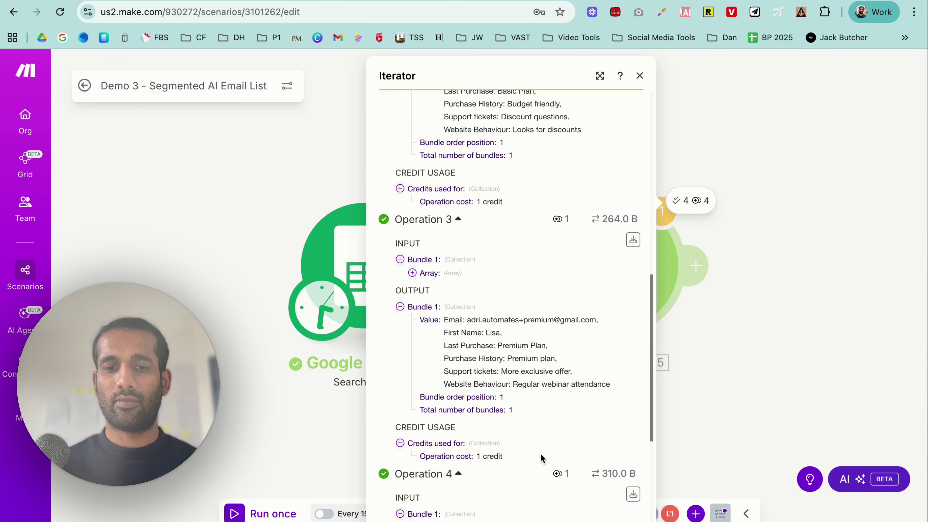
{"action": "scroll", "coordinate": [543, 455], "scroll_direction": "down", "scroll_amount": 6}
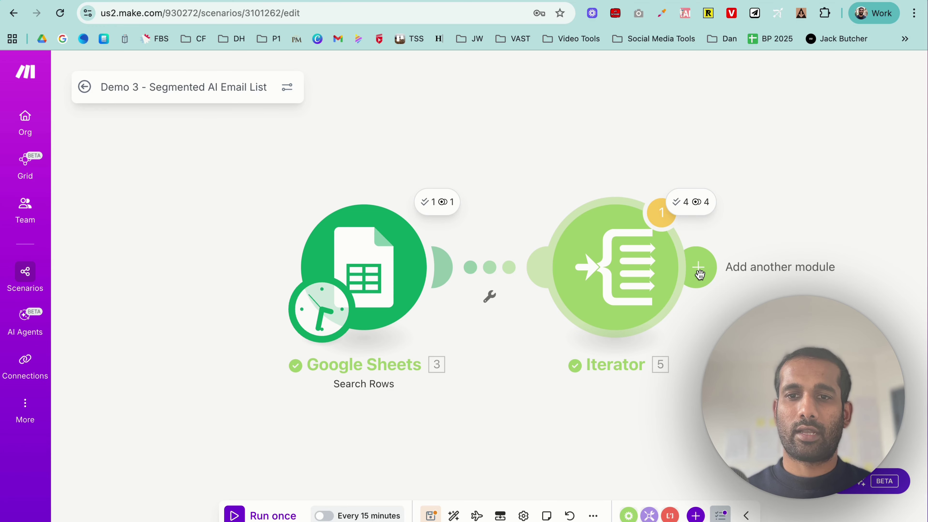
Add an OpenAI (ChatGPT, Whisper, DALL-E) "Create a completion (prompt) (GPT and o-series models)" module after the Iterator.
{"action": "left_click", "coordinate": [699, 274]}
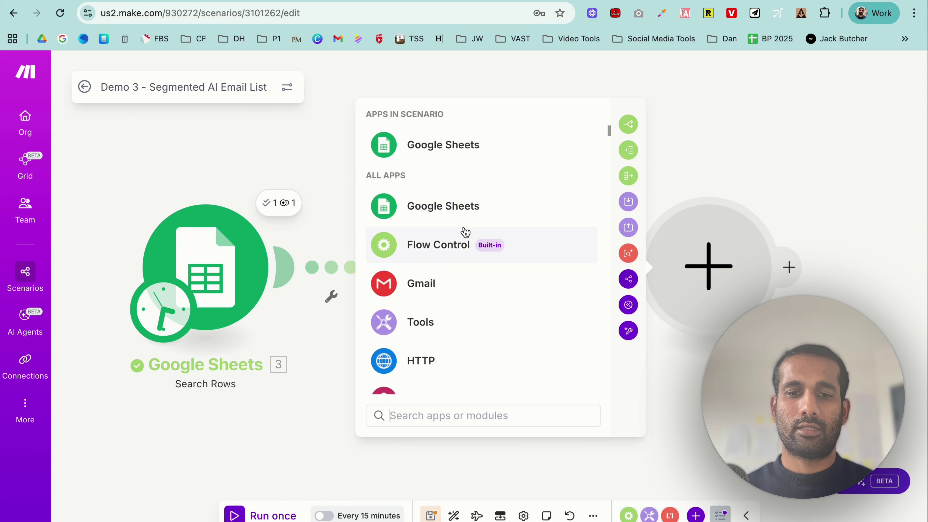
{"action": "type", "text": "chat"}
{"action": "left_click", "coordinate": [446, 320]}
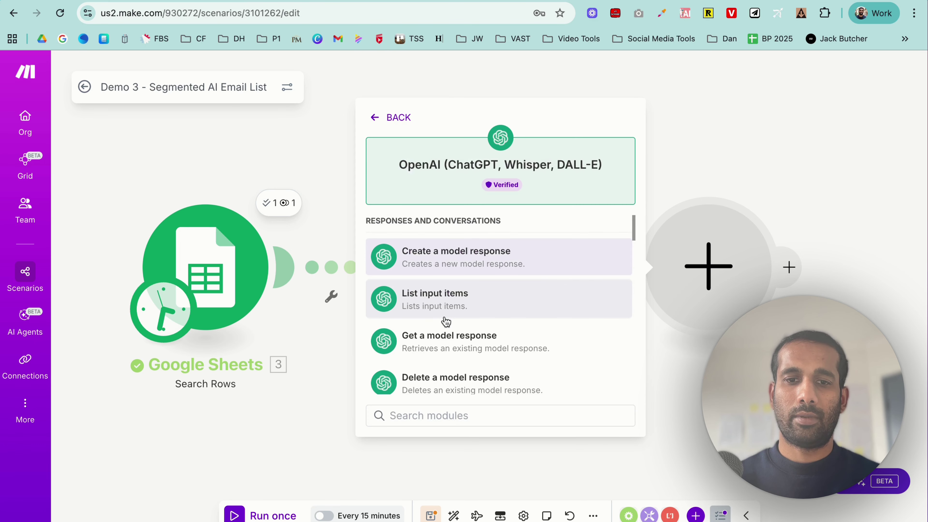
{"action": "scroll", "coordinate": [489, 321], "scroll_direction": "down", "scroll_amount": 5}
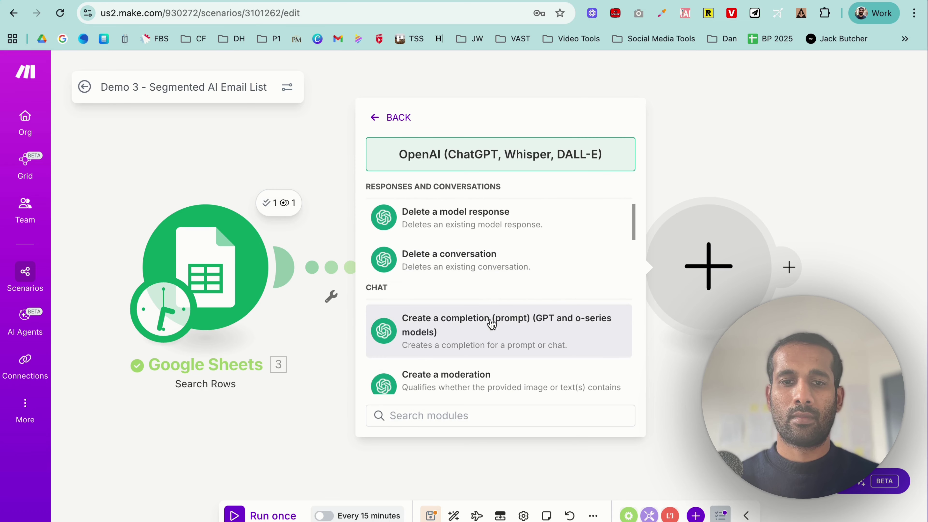
{"action": "left_click", "coordinate": [492, 323]}
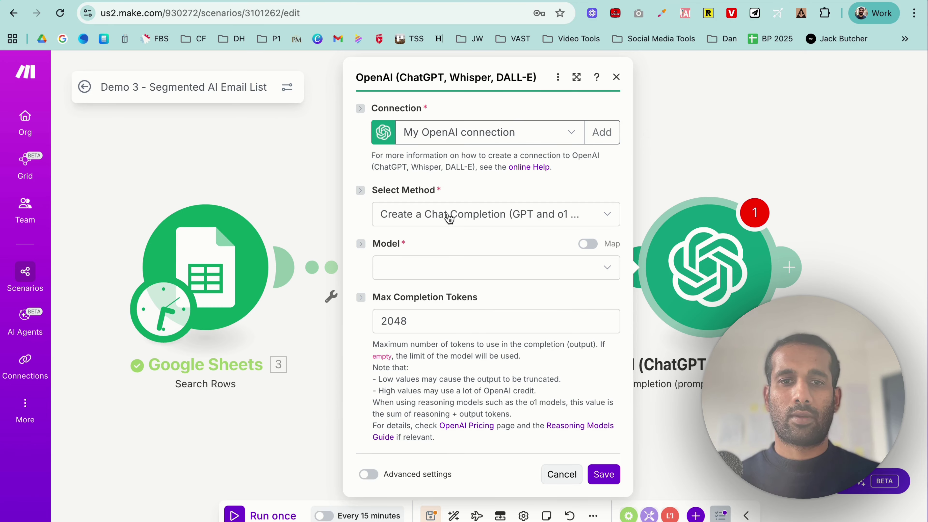
{"action": "left_click", "coordinate": [509, 133]}
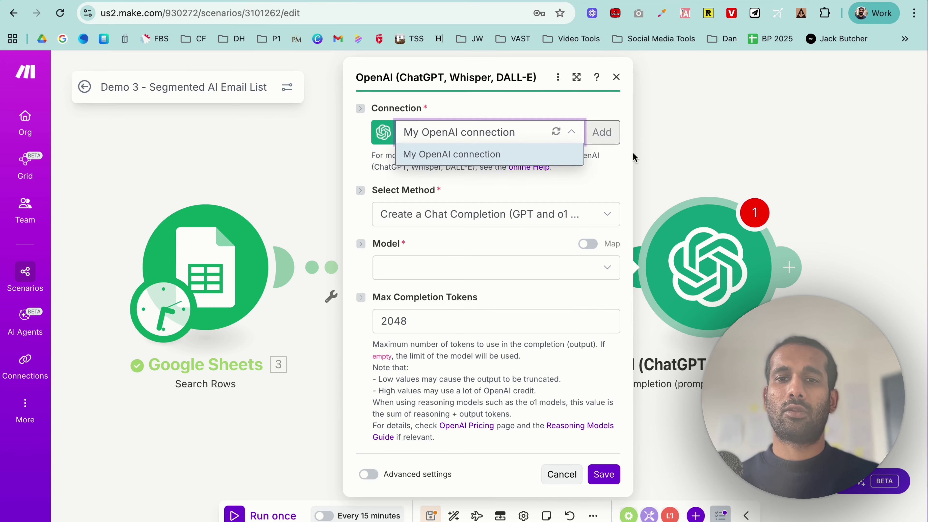
{"action": "left_click", "coordinate": [608, 134]}
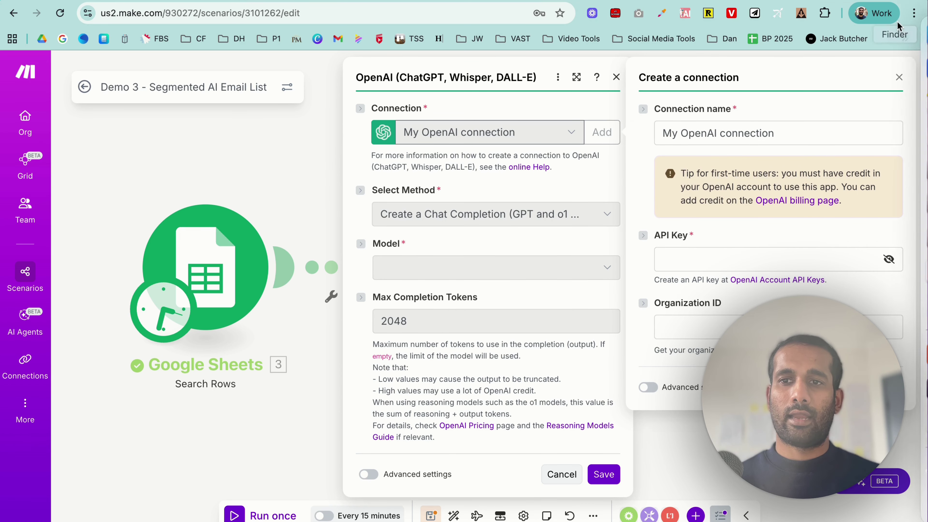
{"action": "left_click", "coordinate": [899, 78]}
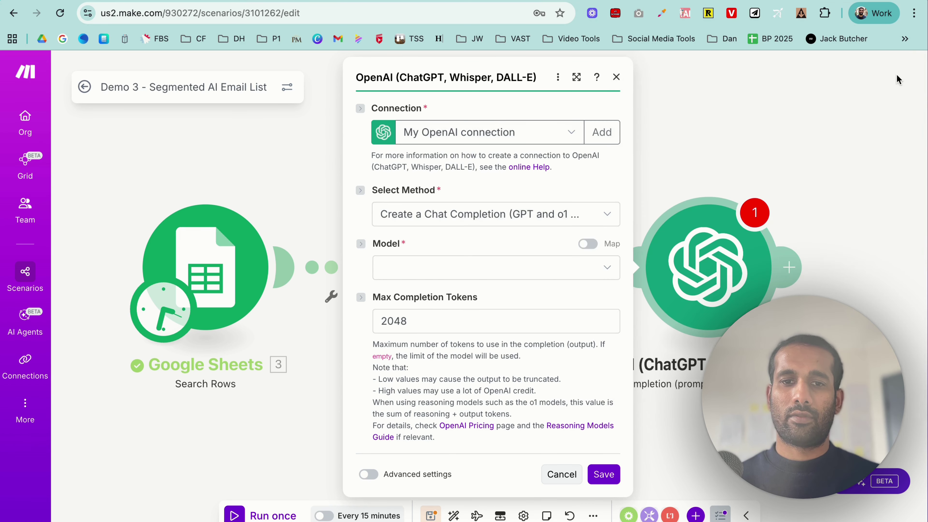
Choose the gpt-3.5-turbo model for the OpenAI module and set Max Completion Tokens to 500.
{"action": "left_click", "coordinate": [455, 275]}
{"action": "type", "text": "3.5"}
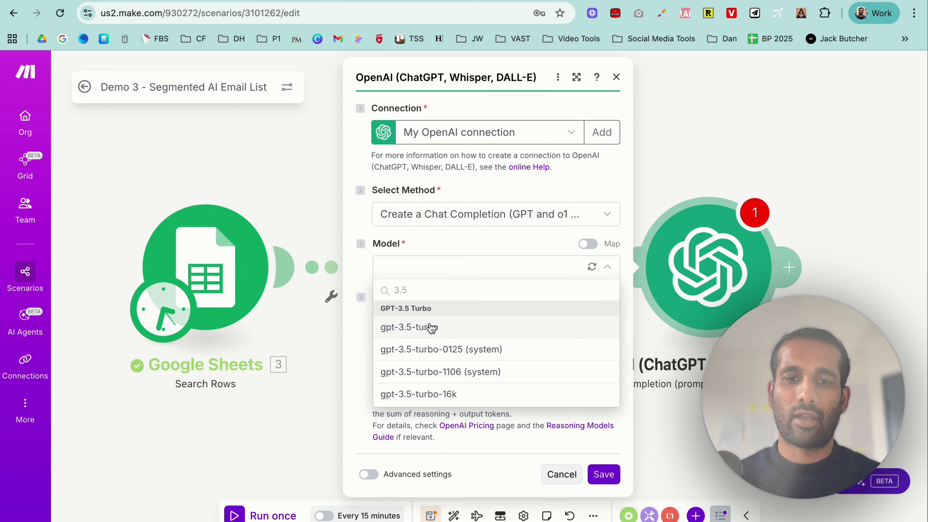
{"action": "left_click", "coordinate": [436, 328]}
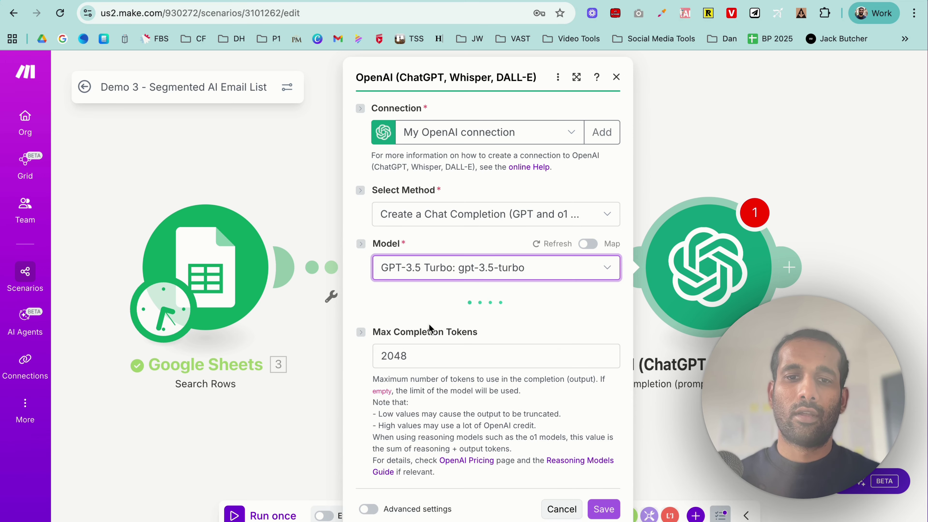
{"action": "left_click", "coordinate": [424, 380]}
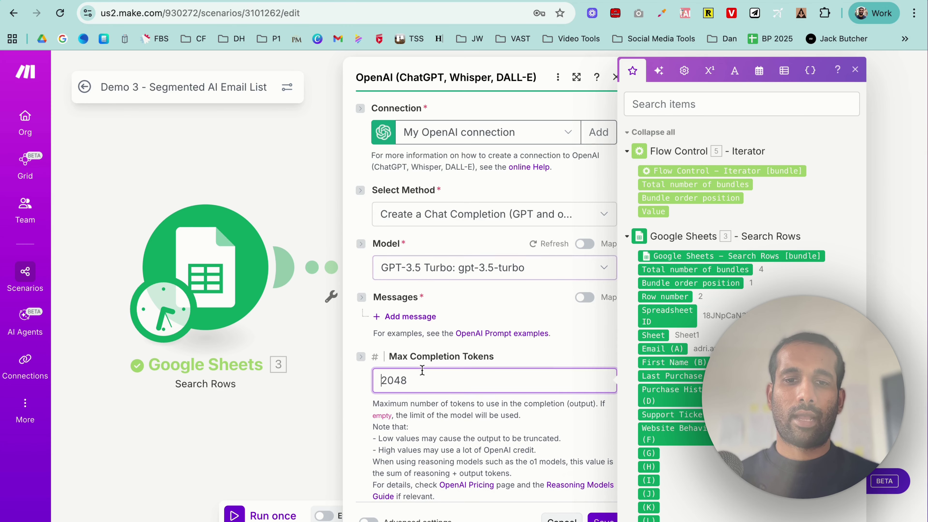
{"action": "double_click", "coordinate": [417, 386]}
{"action": "type", "text": "500"}
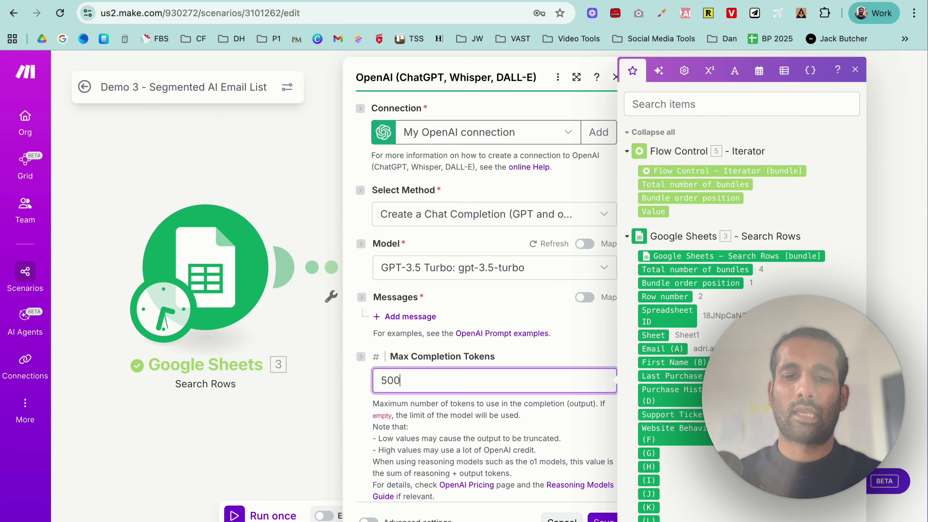
Add a first message to the OpenAI module and copy the Step 5 System Prompt from the Automation #3 instructions page on Skool.
{"action": "left_click", "coordinate": [410, 317]}
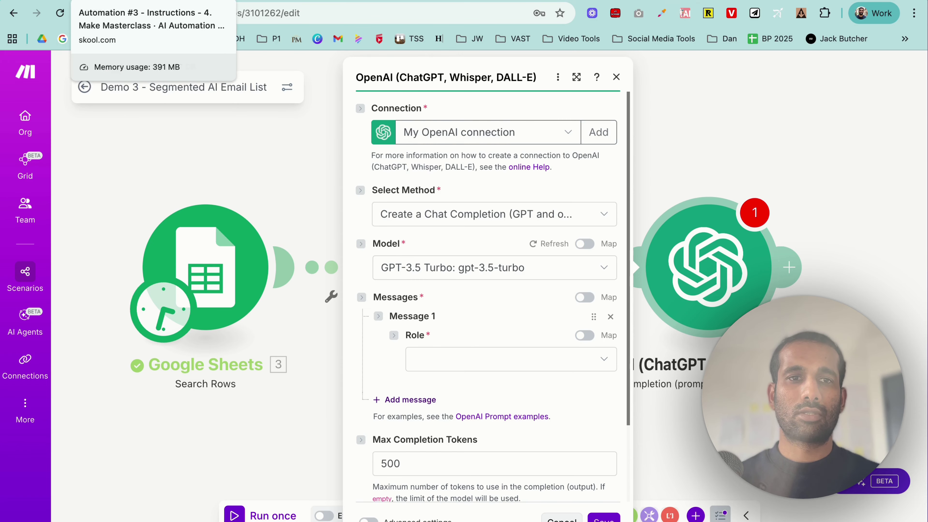
{"action": "left_click", "coordinate": [139, 7]}
{"action": "scroll", "coordinate": [529, 305], "scroll_direction": "down", "scroll_amount": 2}
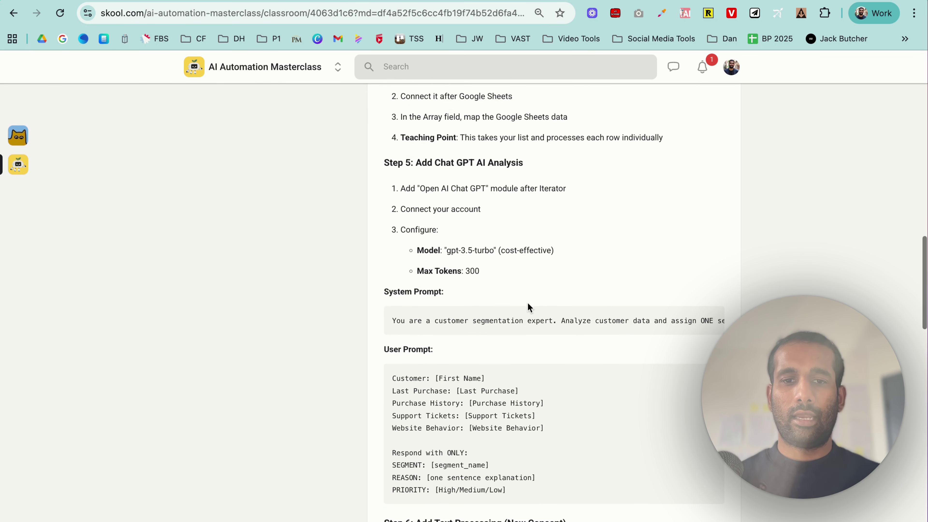
{"action": "triple_click", "coordinate": [434, 317]}
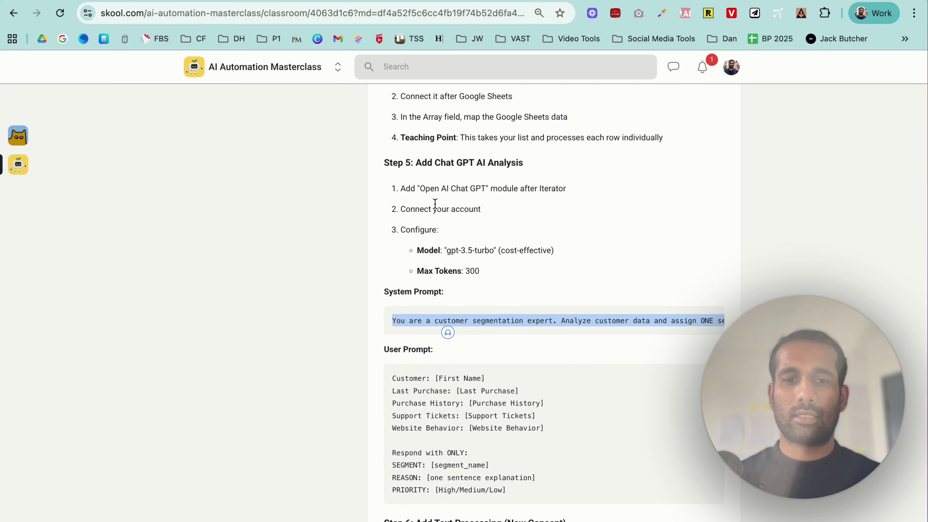
Back in Make, set Message 1's role to Developer / System and paste the copied customer segmentation prompt as its text content.
{"action": "left_click", "coordinate": [303, 2]}
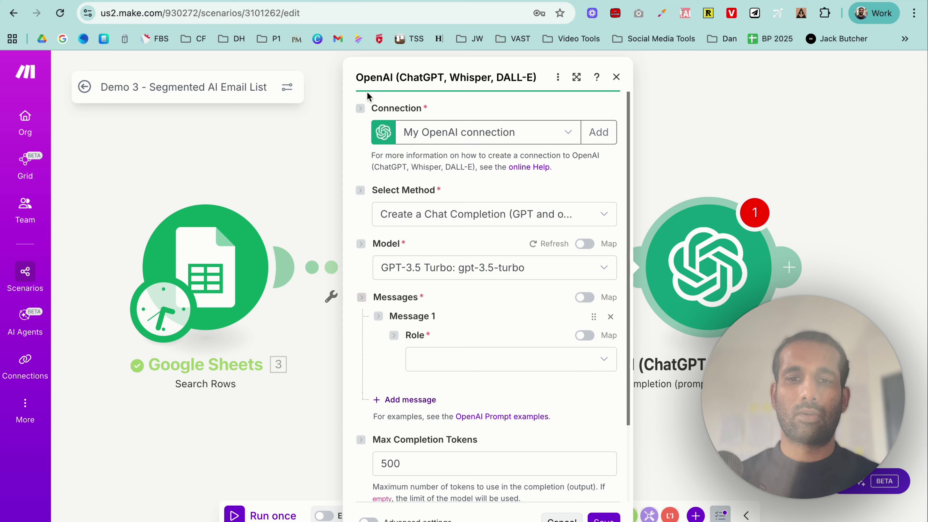
{"action": "left_click", "coordinate": [468, 359]}
{"action": "left_click", "coordinate": [441, 433]}
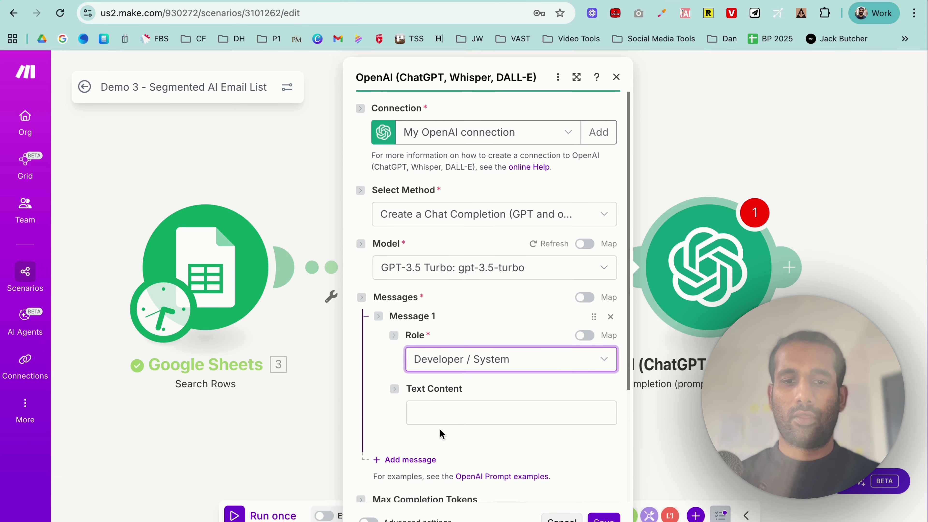
{"action": "left_click", "coordinate": [445, 415]}
{"action": "type", "text": "You are a customer segmentation expert. Analyze customer data and assign ONE segment: TECH_ENTHUSIAST, BUDGET_CONSCIOUS, PREMIUM_BUYER, or INACTIVE_USER."}
{"action": "scroll", "coordinate": [474, 432], "scroll_direction": "down", "scroll_amount": 5}
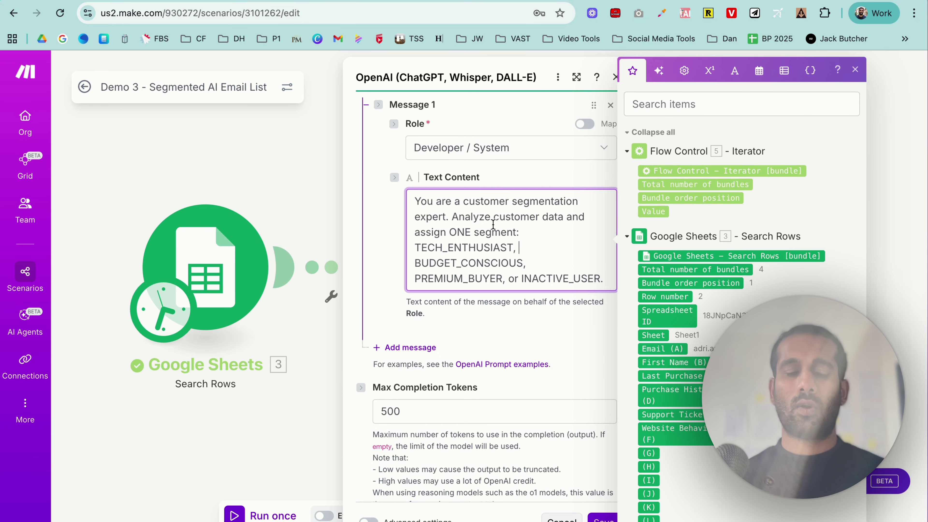
Add a second message to the OpenAI module and copy the Step 5 User Prompt from the Skool instructions page.
{"action": "left_click", "coordinate": [405, 347]}
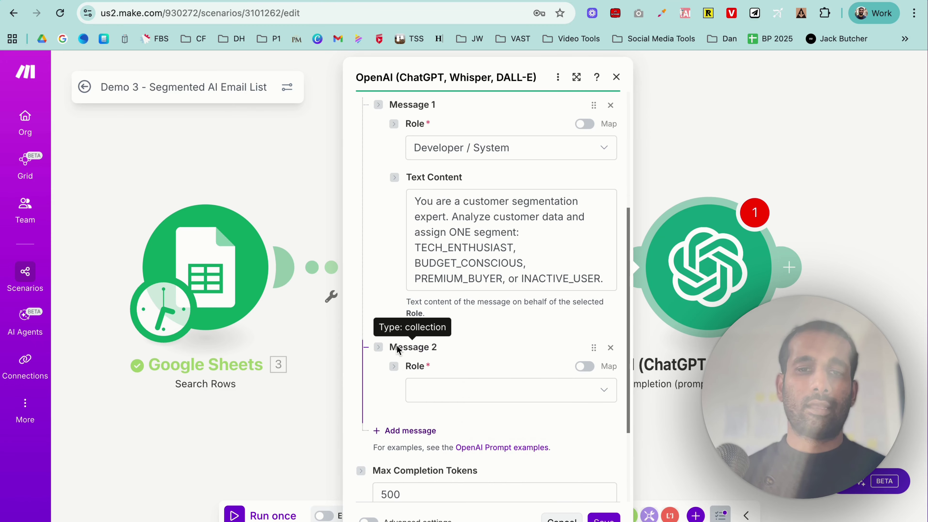
{"action": "key", "text": "ctrl+shift+Tab"}
{"action": "key", "text": "ctrl+shift+Tab"}
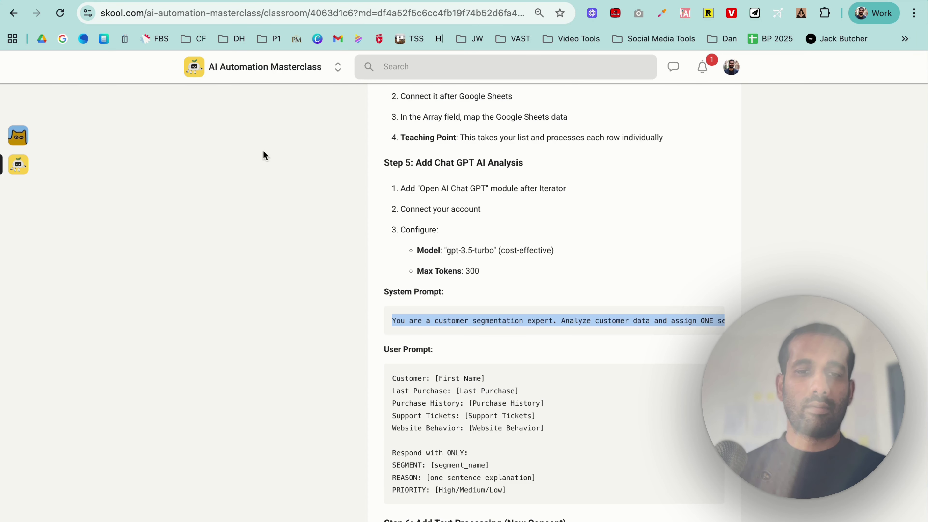
{"action": "scroll", "coordinate": [442, 399], "scroll_direction": "down", "scroll_amount": 5}
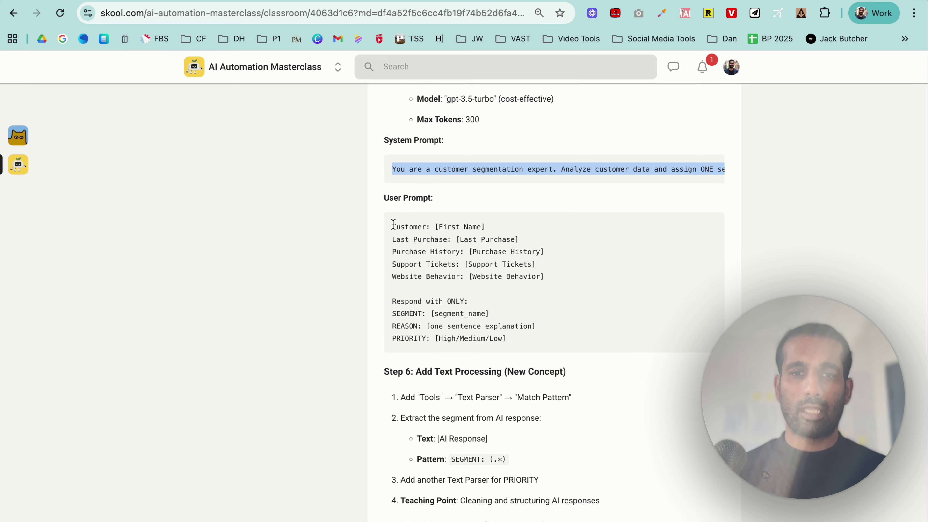
{"action": "left_click_drag", "start_coordinate": [392, 224], "coordinate": [591, 346]}
{"action": "key", "text": "ctrl+c"}
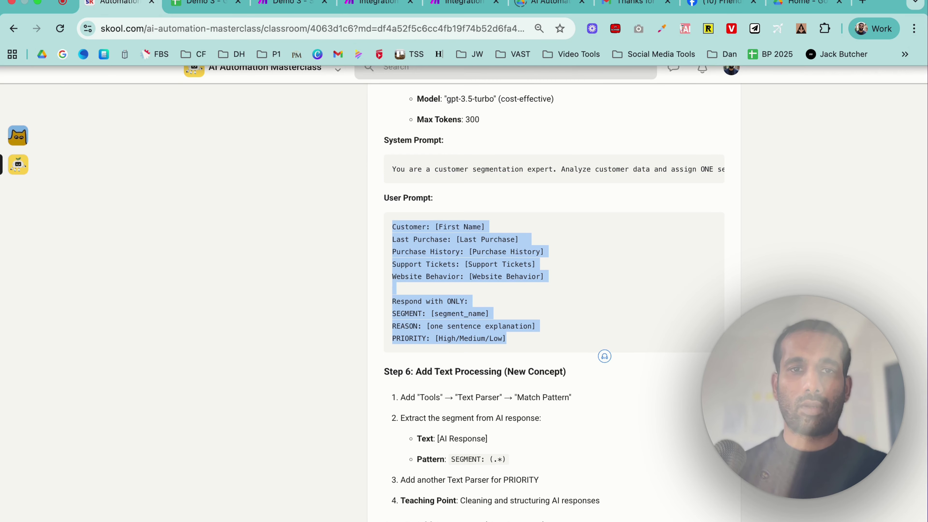
Back in Make, set Message 2's role to User and paste the copied user prompt as its text content.
{"action": "left_click", "coordinate": [283, 7]}
{"action": "left_click", "coordinate": [452, 390]}
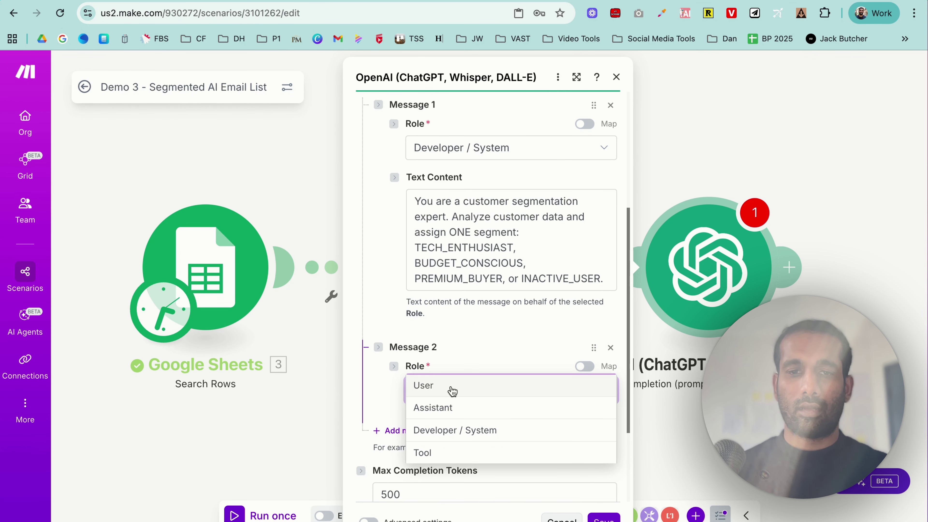
{"action": "left_click", "coordinate": [452, 390]}
{"action": "scroll", "coordinate": [449, 390], "scroll_direction": "down", "scroll_amount": 5}
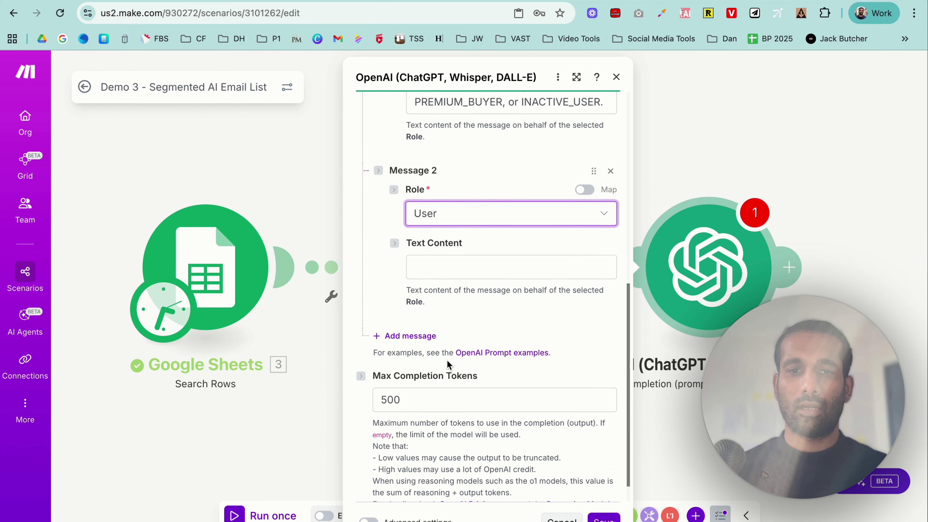
{"action": "left_click", "coordinate": [446, 266]}
{"action": "key", "text": "ctrl+v"}
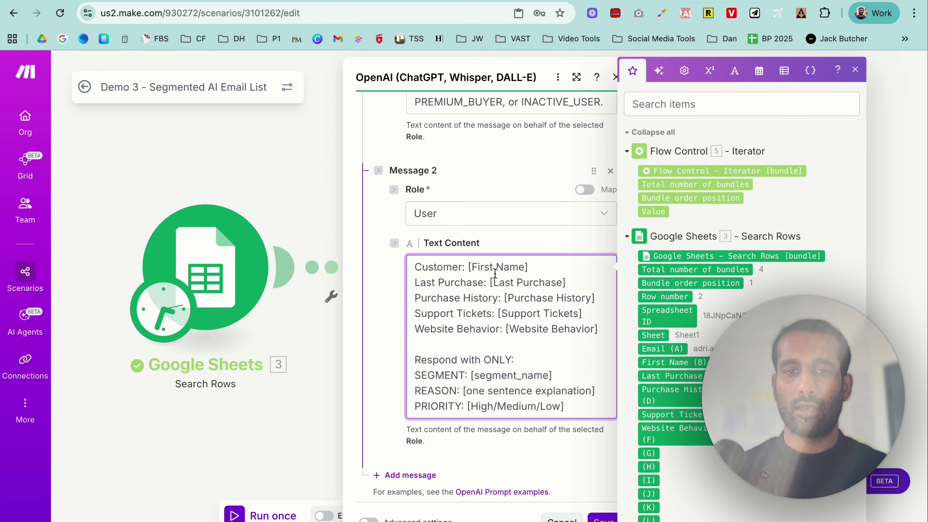
Replace the [First Name] and [Last Purchase] placeholders in Message 2 with the Google Sheets First Name (B) and Last Purchase (C) values.
{"action": "left_click_drag", "start_coordinate": [468, 268], "coordinate": [529, 267]}
{"action": "key", "text": "BackSpace"}
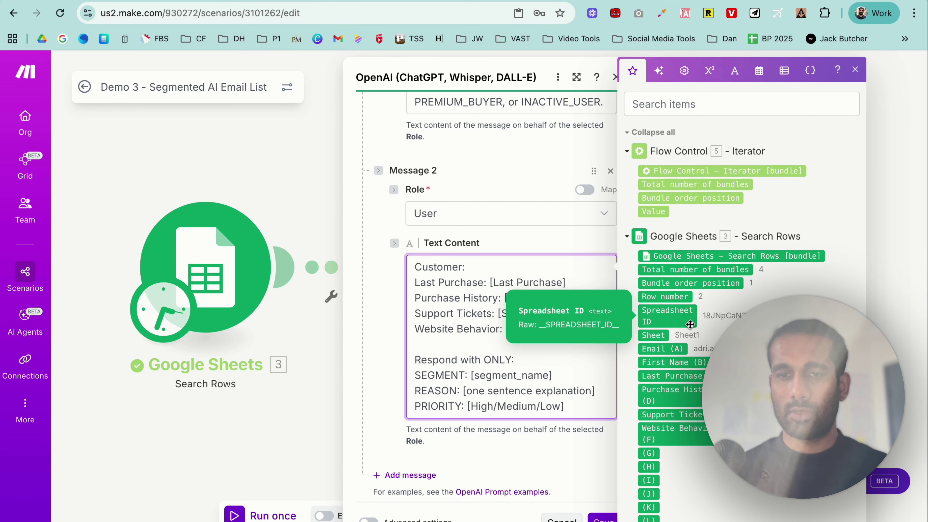
{"action": "scroll", "coordinate": [690, 324], "scroll_direction": "down", "scroll_amount": 2}
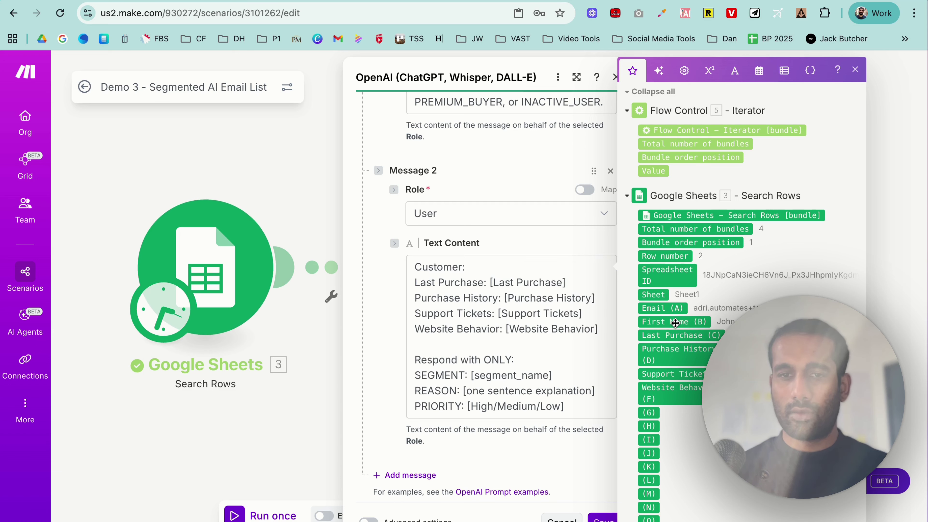
{"action": "left_click_drag", "start_coordinate": [675, 323], "coordinate": [512, 268]}
{"action": "left_click_drag", "start_coordinate": [565, 282], "coordinate": [489, 282]}
{"action": "key", "text": "BackSpace"}
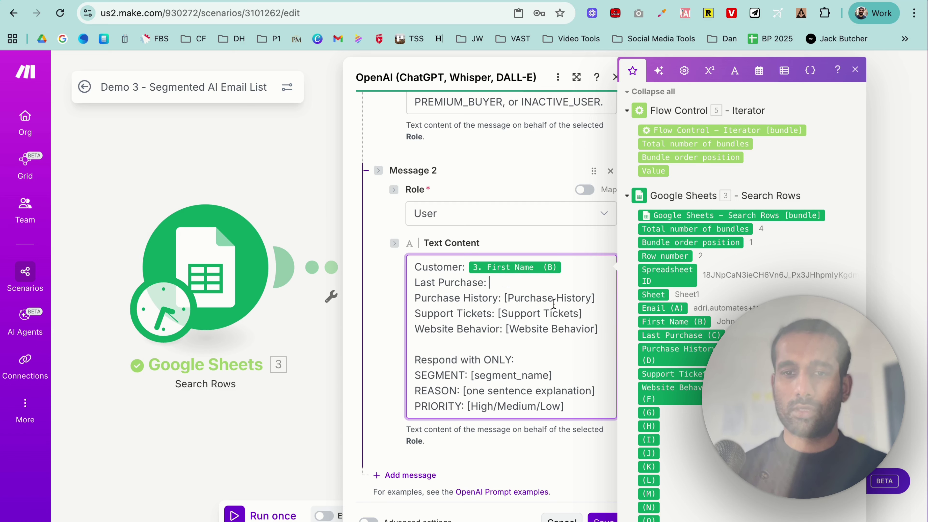
{"action": "left_click_drag", "start_coordinate": [664, 336], "coordinate": [536, 293]}
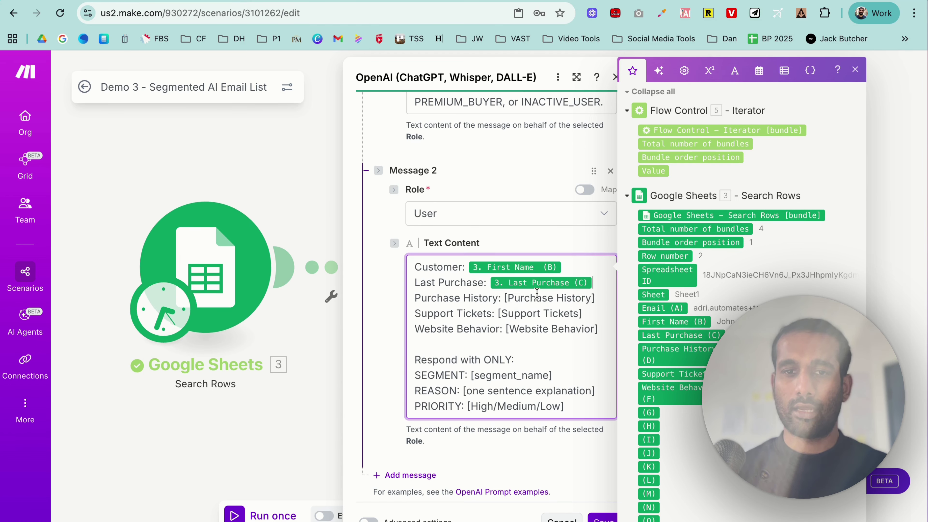
Replace the remaining customer placeholders in Message 2 with the Google Sheets Purchase History (D), Support Tickets (E) and Website Behaviour (F) values.
{"action": "left_click_drag", "start_coordinate": [595, 298], "coordinate": [506, 297]}
{"action": "key", "text": "BackSpace"}
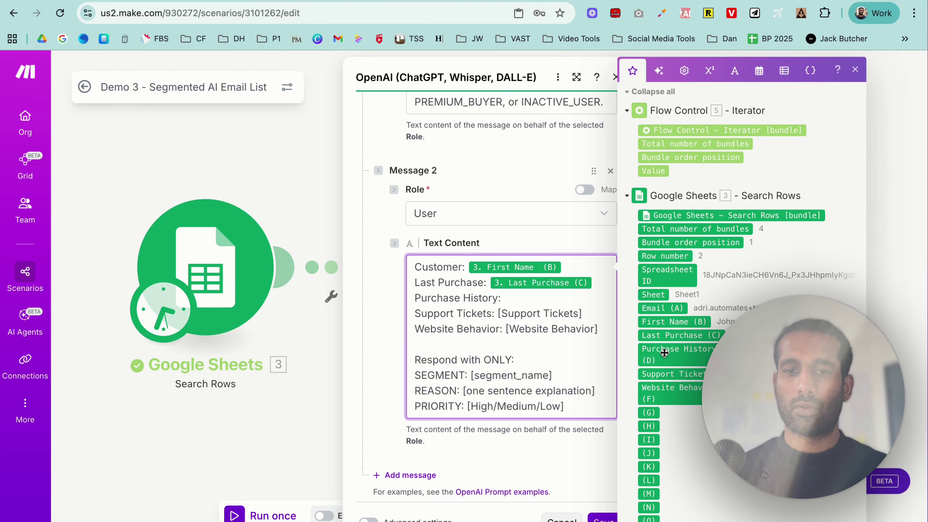
{"action": "left_click_drag", "start_coordinate": [676, 349], "coordinate": [512, 300]}
{"action": "left_click_drag", "start_coordinate": [582, 329], "coordinate": [499, 329]}
{"action": "key", "text": "BackSpace"}
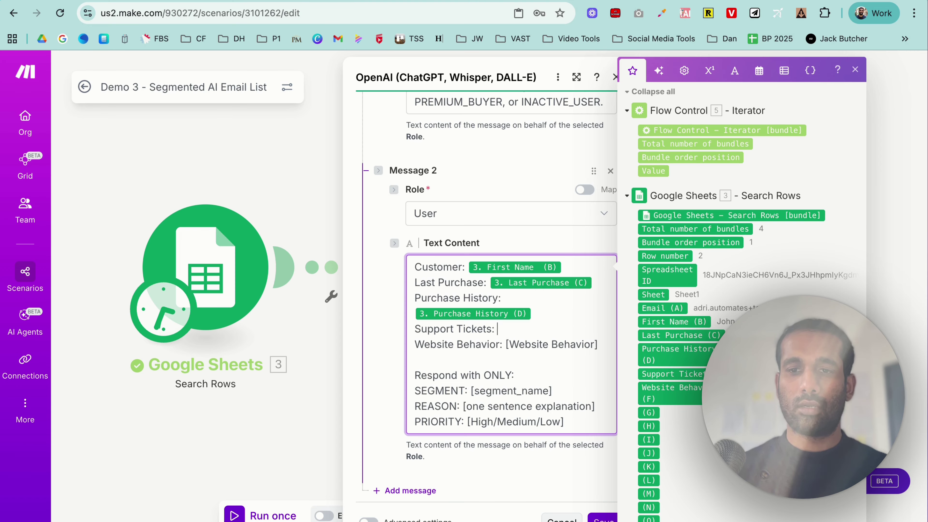
{"action": "left_click_drag", "start_coordinate": [672, 374], "coordinate": [504, 329]}
{"action": "left_click_drag", "start_coordinate": [597, 360], "coordinate": [513, 354]}
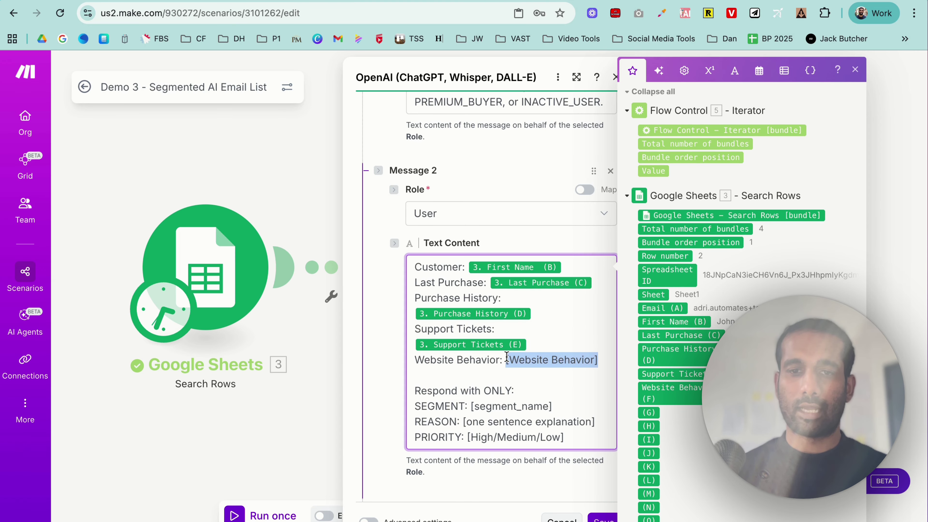
{"action": "key", "text": "BackSpace"}
{"action": "left_click_drag", "start_coordinate": [672, 393], "coordinate": [475, 376]}
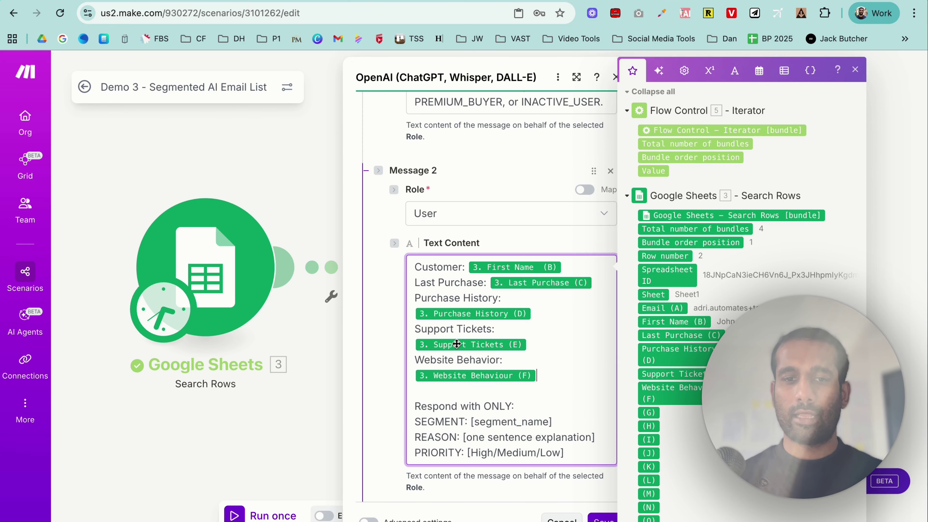
Save the OpenAI module's settings and save the scenario.
{"action": "scroll", "coordinate": [457, 343], "scroll_direction": "down", "scroll_amount": 4}
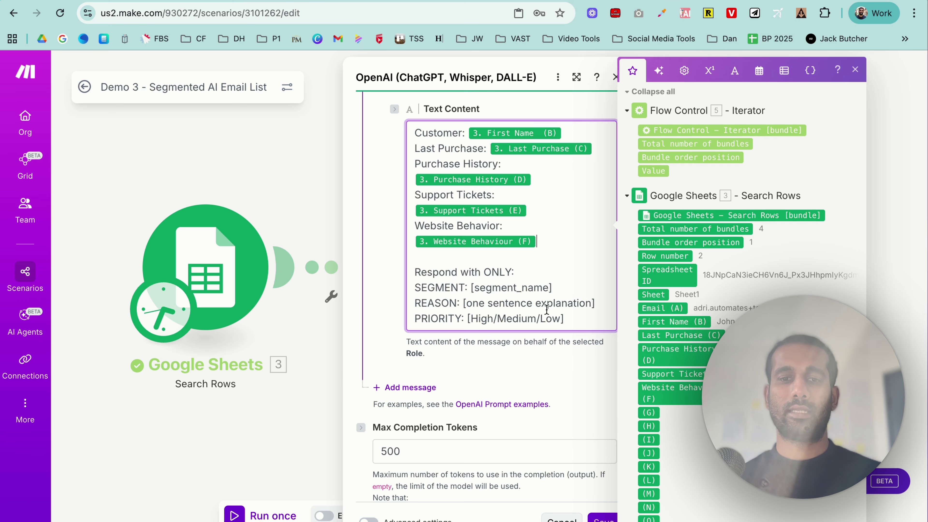
{"action": "left_click", "coordinate": [603, 519]}
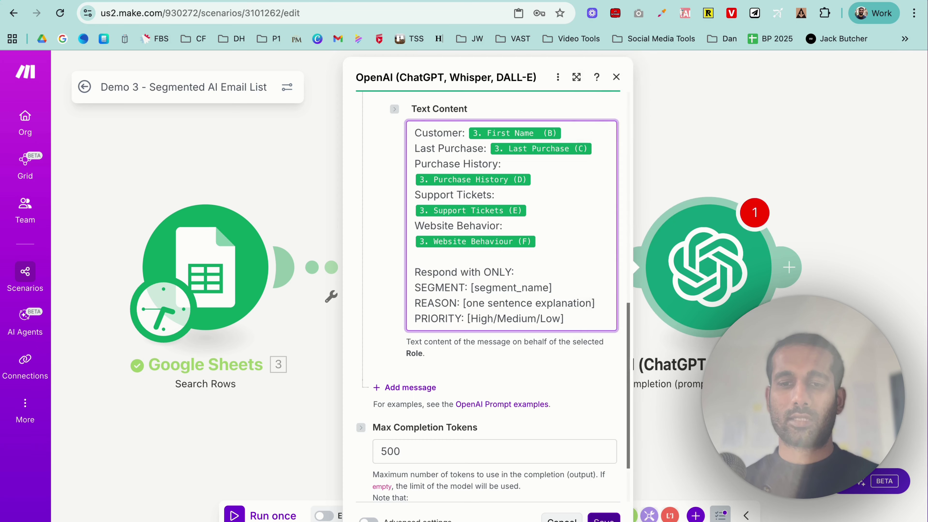
{"action": "left_click", "coordinate": [604, 518]}
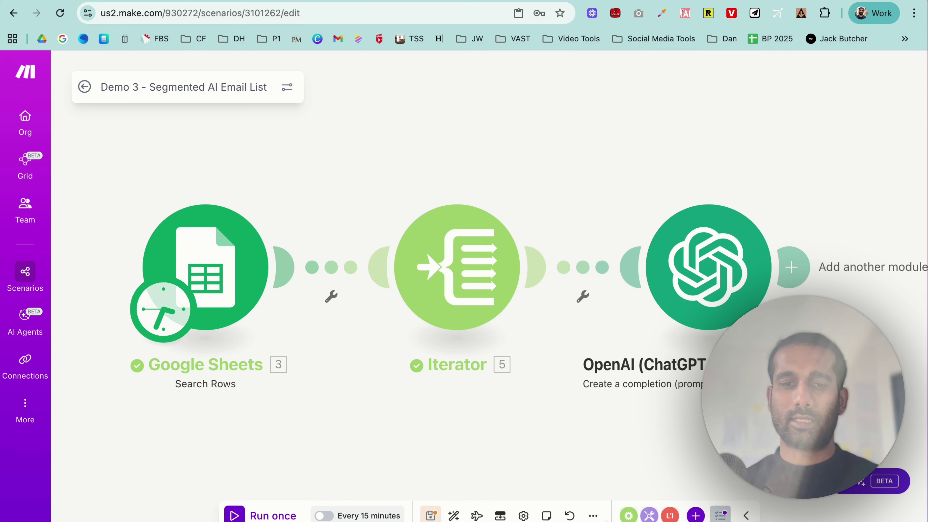
{"action": "left_click", "coordinate": [430, 516]}
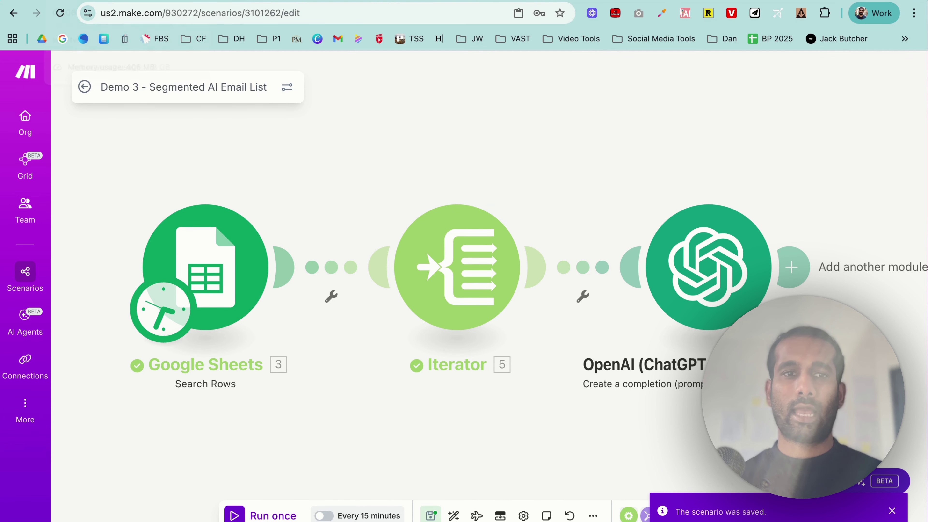
Read Step 6 on the Skool instructions page and add a Text parser "Match pattern" module after the OpenAI module in Make.
{"action": "left_click", "coordinate": [120, 0]}
{"action": "scroll", "coordinate": [464, 283], "scroll_direction": "down", "scroll_amount": 1}
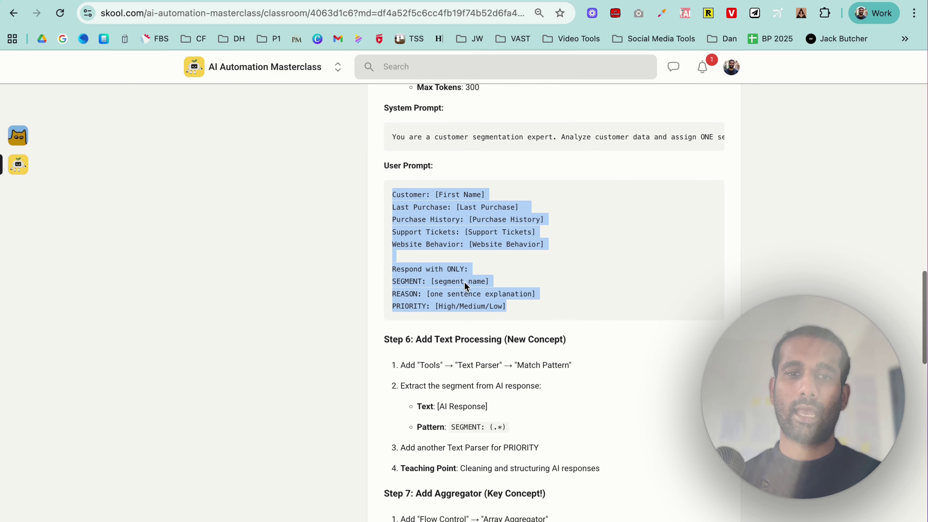
{"action": "scroll", "coordinate": [465, 282], "scroll_direction": "up", "scroll_amount": 1}
{"action": "scroll", "coordinate": [465, 282], "scroll_direction": "down", "scroll_amount": 3}
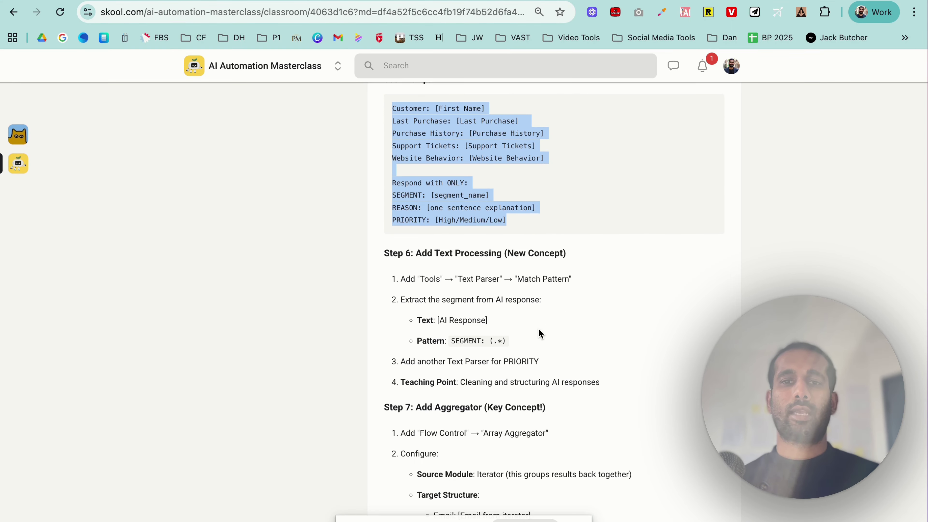
{"action": "scroll", "coordinate": [539, 330], "scroll_direction": "down", "scroll_amount": 1}
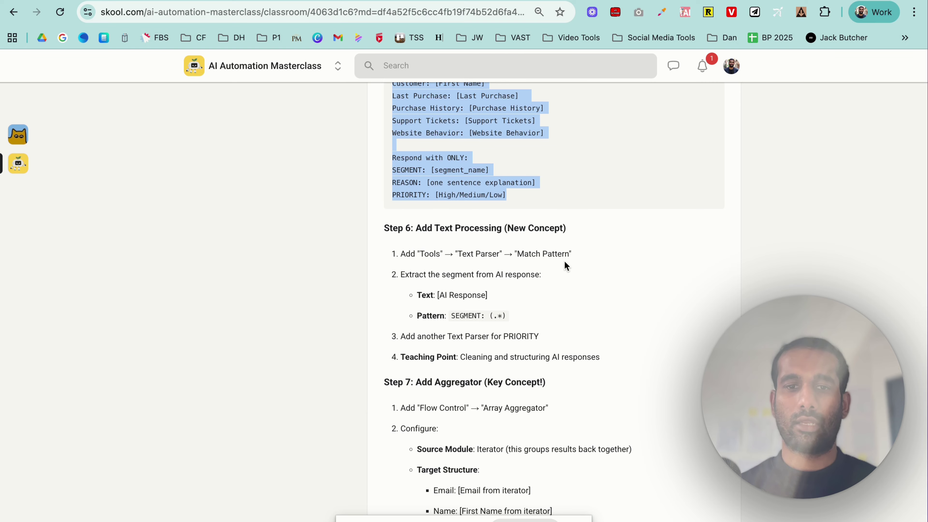
{"action": "key", "text": "ctrl+Tab"}
{"action": "scroll", "coordinate": [724, 285], "scroll_direction": "right", "scroll_amount": 5}
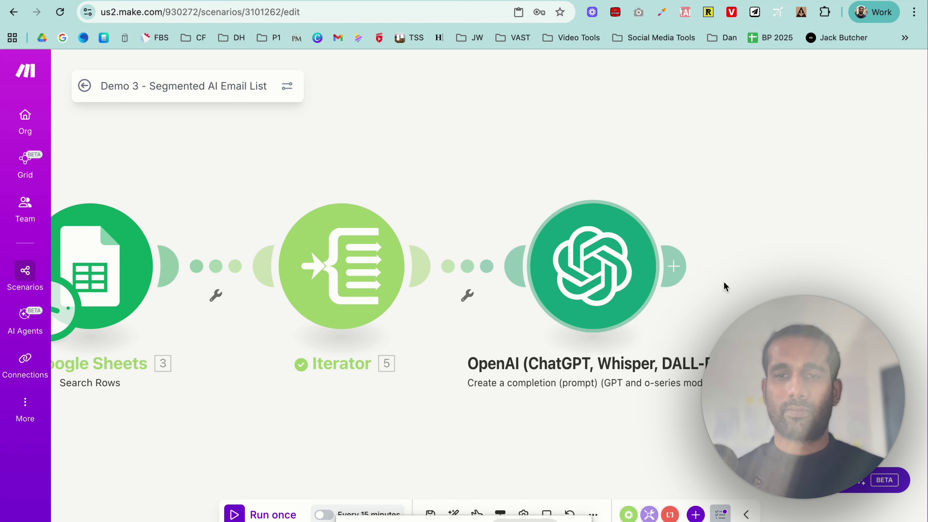
{"action": "left_click", "coordinate": [483, 266]}
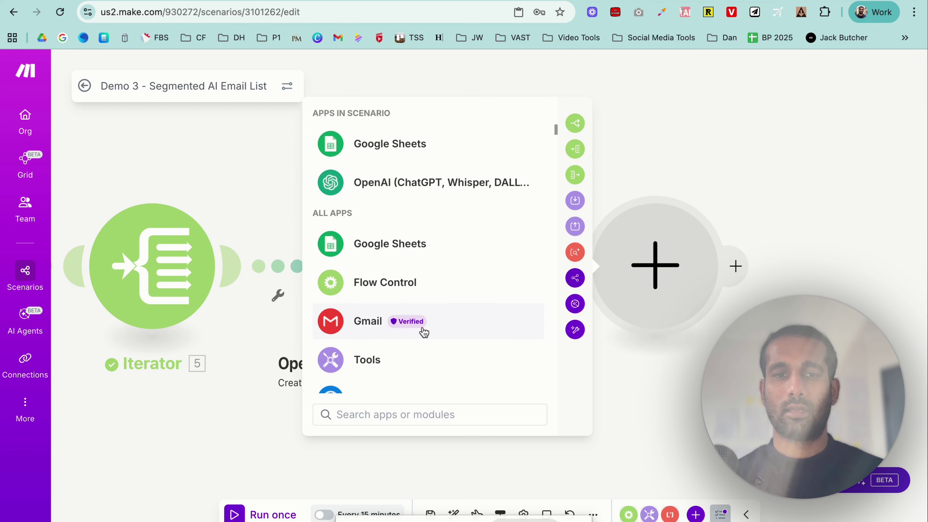
{"action": "left_click", "coordinate": [375, 408]}
{"action": "type", "text": "text"}
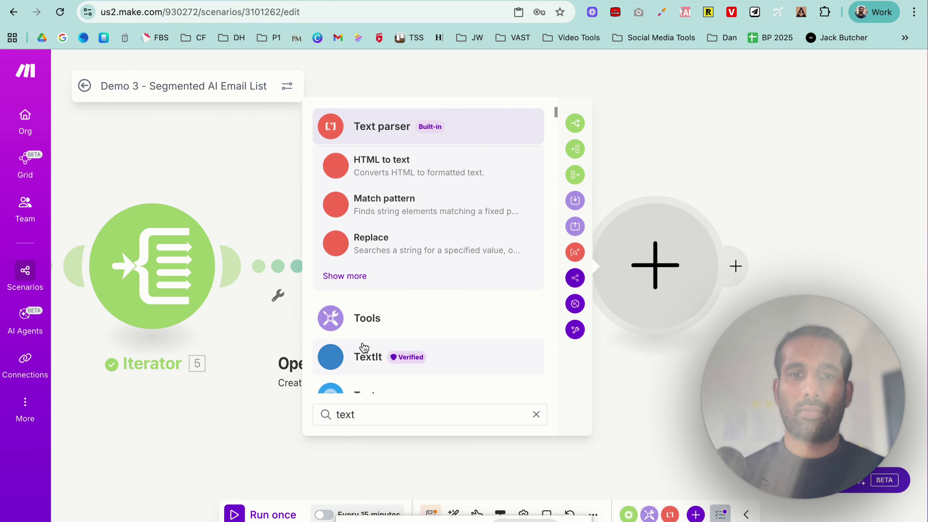
{"action": "left_click", "coordinate": [395, 126]}
{"action": "scroll", "coordinate": [418, 309], "scroll_direction": "down", "scroll_amount": 3}
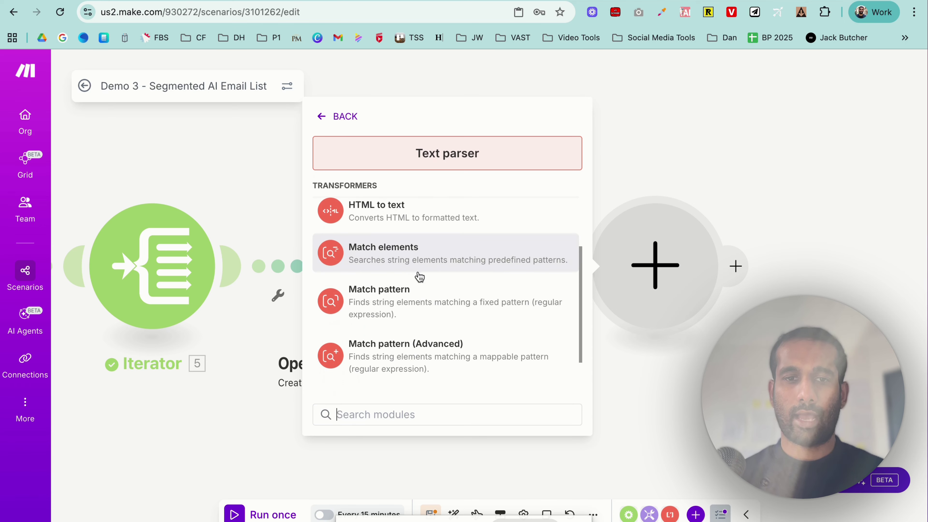
{"action": "left_click", "coordinate": [419, 307]}
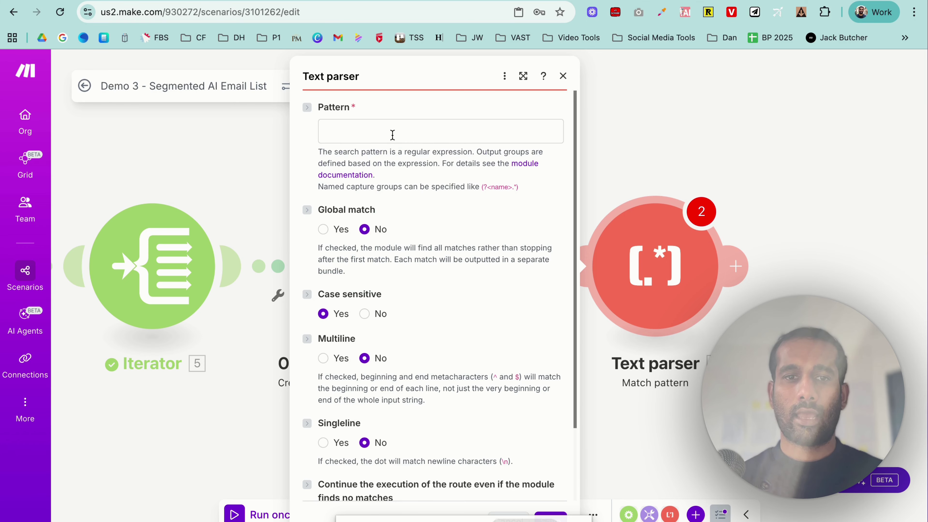
Copy the pattern SEGMENT: (.*) from Step 6 on Skool and paste it as the Text parser's pattern in Make.
{"action": "left_click", "coordinate": [392, 135]}
{"action": "key", "text": "ctrl+Tab"}
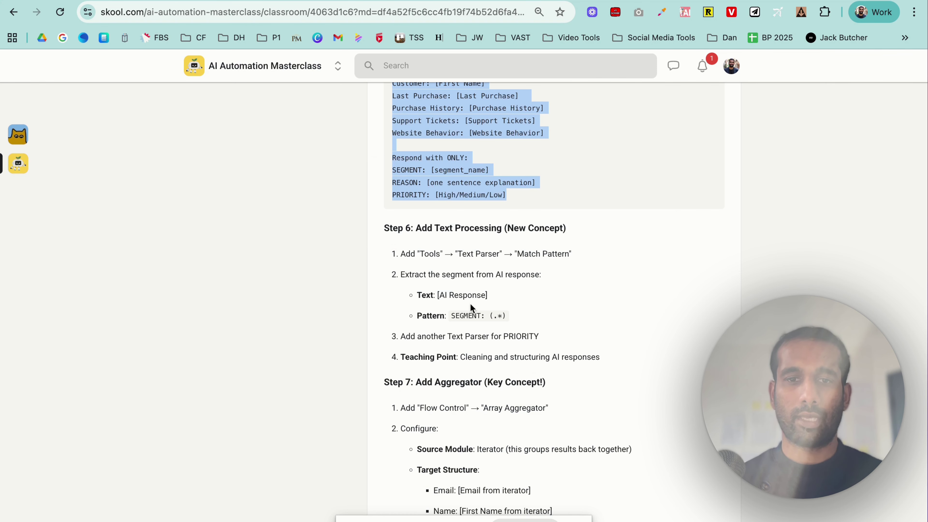
{"action": "scroll", "coordinate": [471, 309], "scroll_direction": "down", "scroll_amount": 1}
{"action": "left_click_drag", "start_coordinate": [451, 289], "coordinate": [506, 290]}
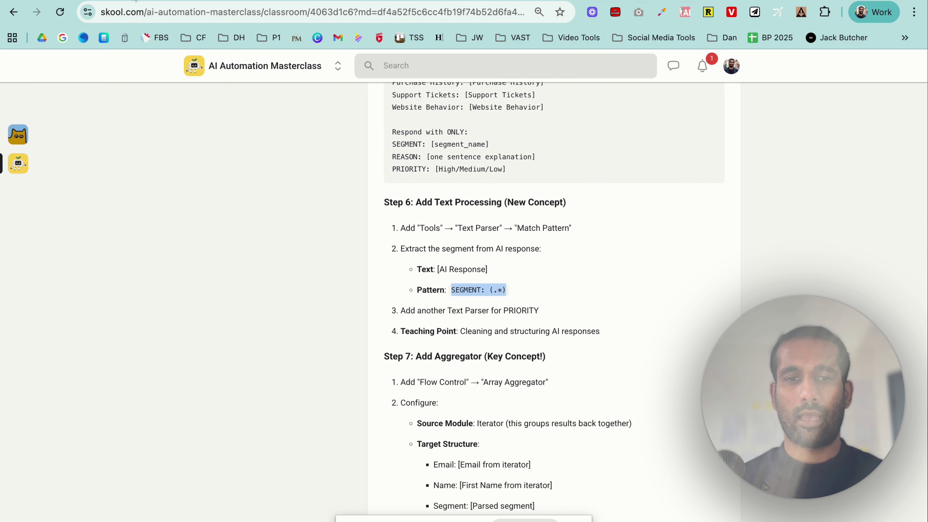
{"action": "key", "text": "ctrl+c"}
{"action": "key", "text": "ctrl+shift+Tab"}
{"action": "key", "text": "ctrl+v"}
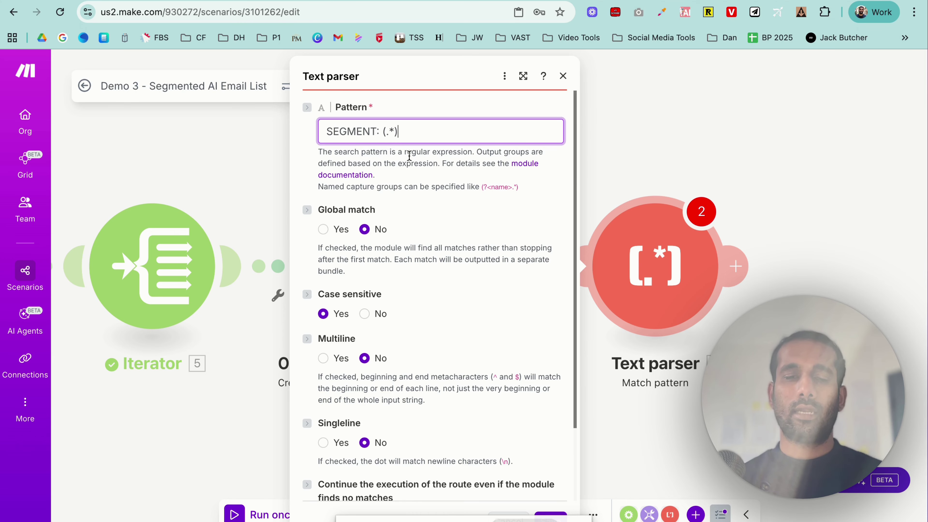
Set the Text parser's Case sensitive option to No and save the module with its Text field empty.
{"action": "scroll", "coordinate": [410, 155], "scroll_direction": "down", "scroll_amount": 1}
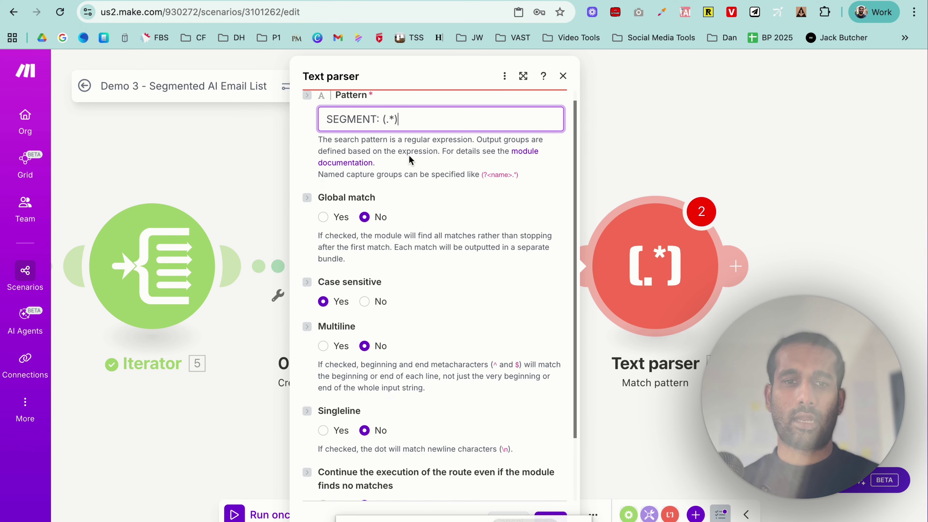
{"action": "left_click", "coordinate": [365, 301]}
{"action": "scroll", "coordinate": [460, 295], "scroll_direction": "down", "scroll_amount": 3}
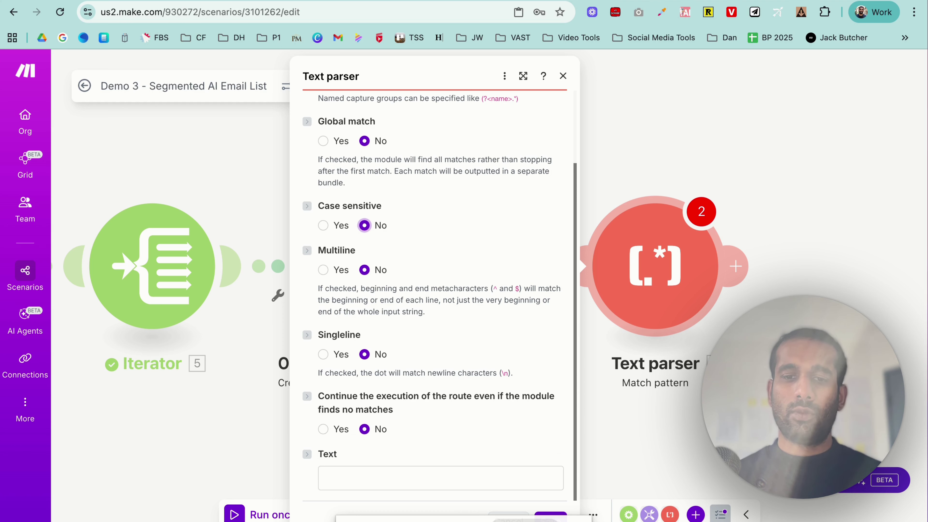
{"action": "left_click", "coordinate": [550, 517]}
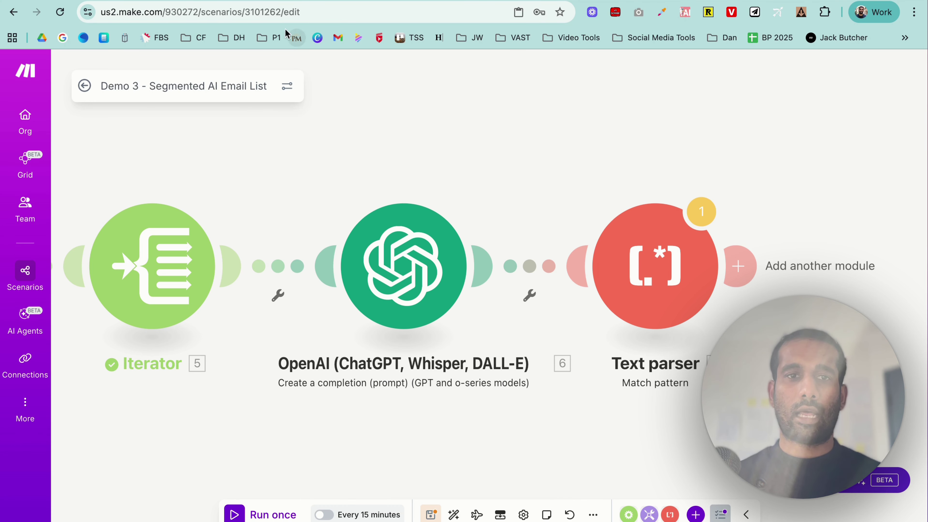
On the Skool instructions page, compare the SEGMENT: (.*) pattern in Step 6 with the user prompt's SEGMENT, REASON and PRIORITY response format, and return to Make.
{"action": "key", "text": "ctrl+Tab"}
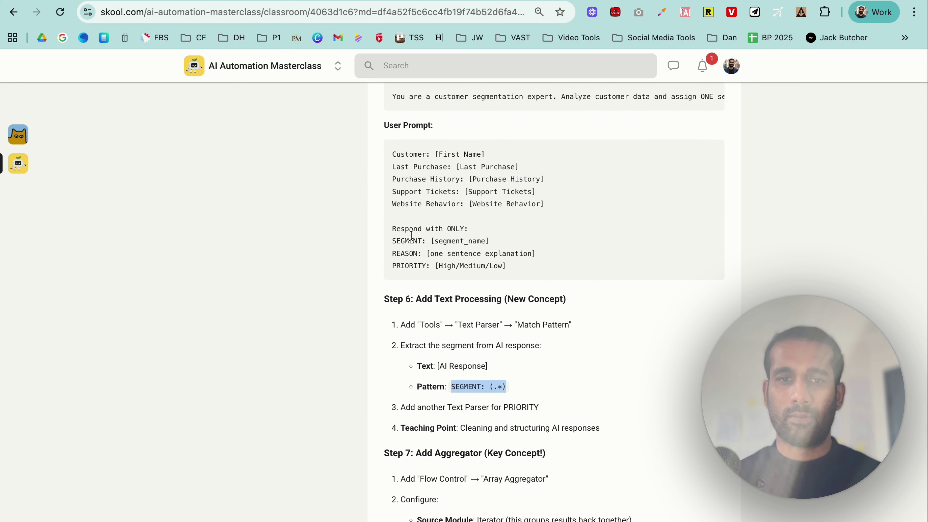
{"action": "left_click_drag", "start_coordinate": [391, 153], "coordinate": [559, 265]}
{"action": "left_click", "coordinate": [568, 271]}
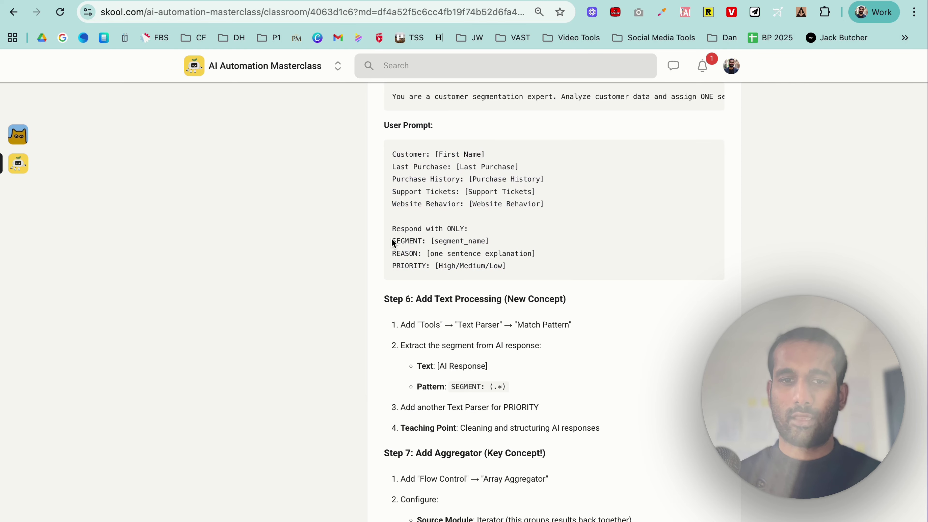
{"action": "left_click_drag", "start_coordinate": [391, 238], "coordinate": [506, 283]}
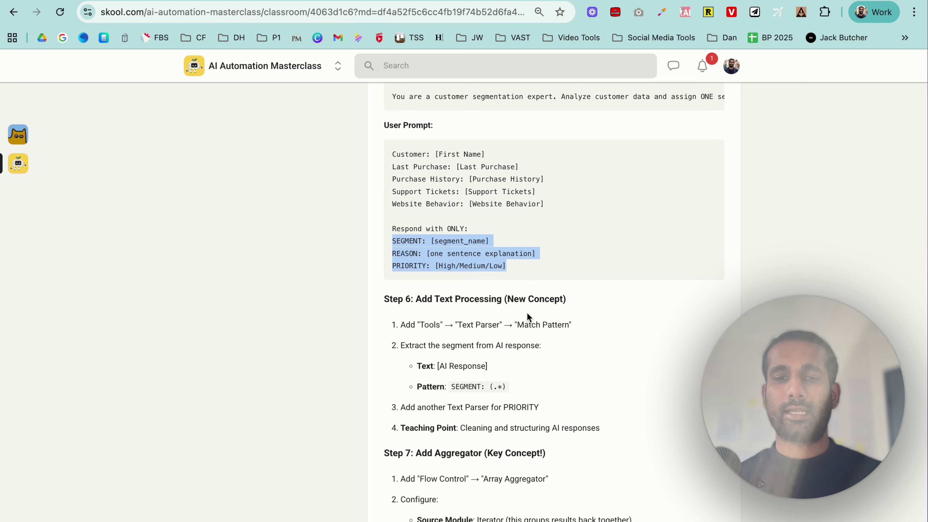
{"action": "left_click_drag", "start_coordinate": [451, 386], "coordinate": [484, 387]}
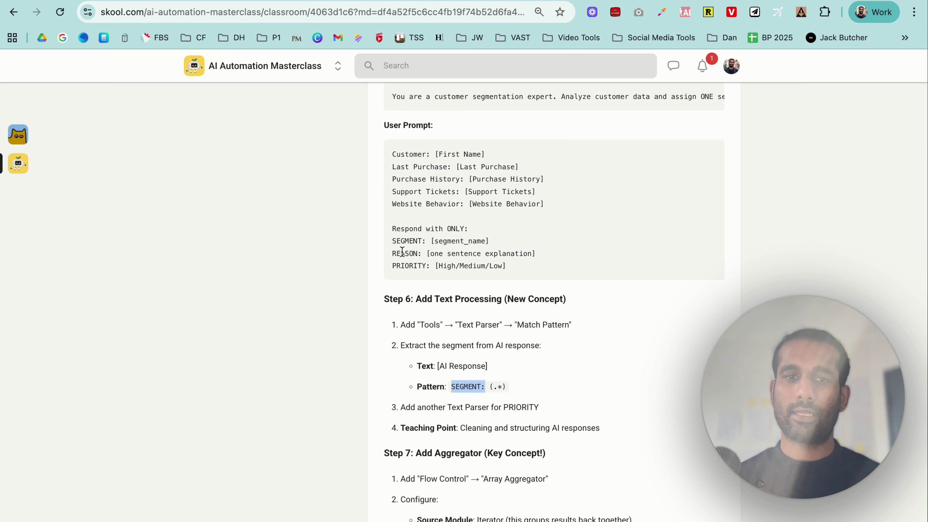
{"action": "left_click_drag", "start_coordinate": [394, 242], "coordinate": [422, 243]}
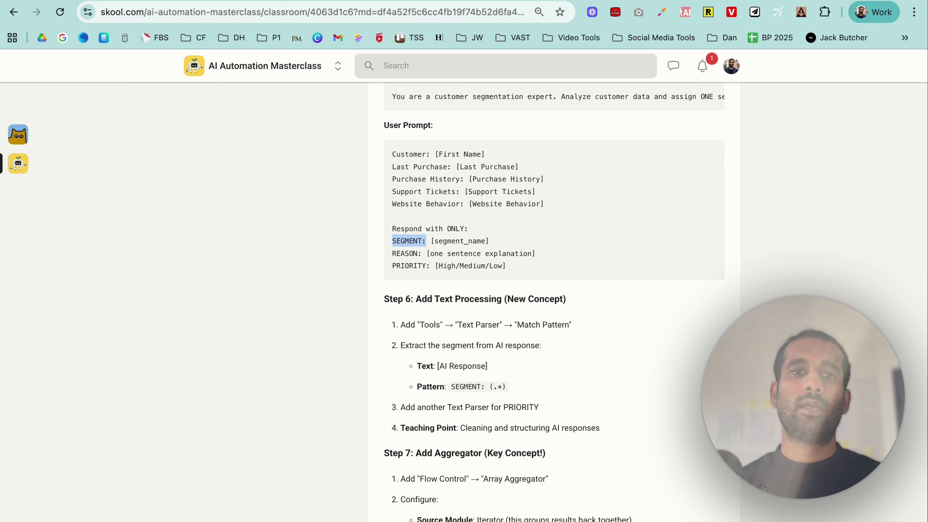
{"action": "left_click", "coordinate": [299, 0]}
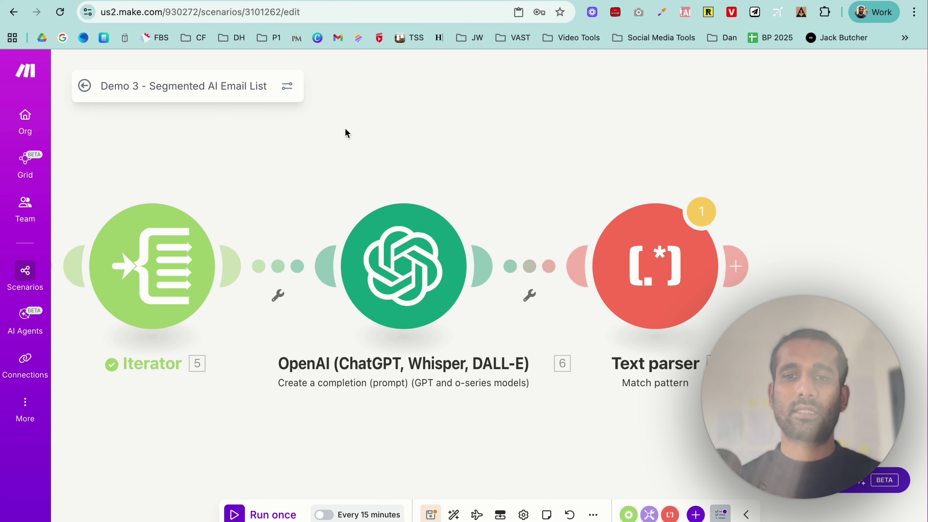
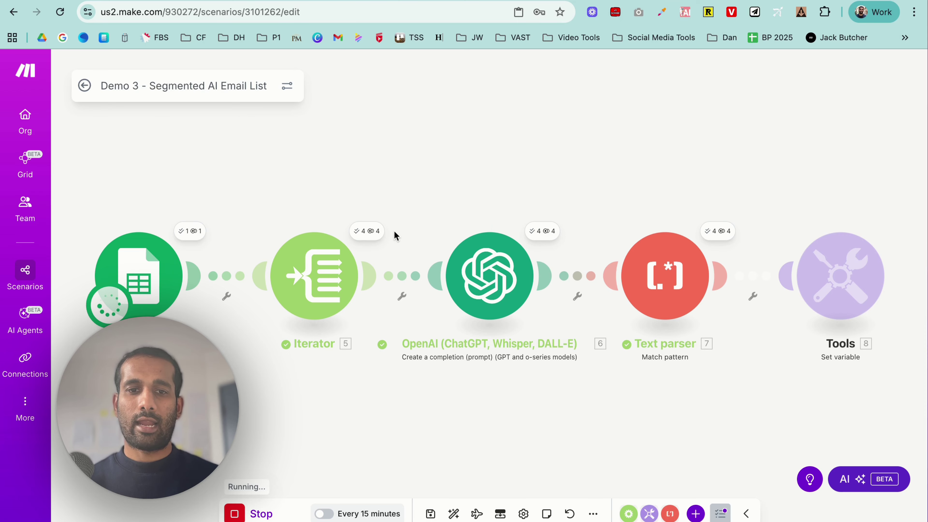
Inspect the Google Sheets module's run output, collapsing its input bundle to review the customer row bundles.
{"action": "left_click", "coordinate": [197, 233]}
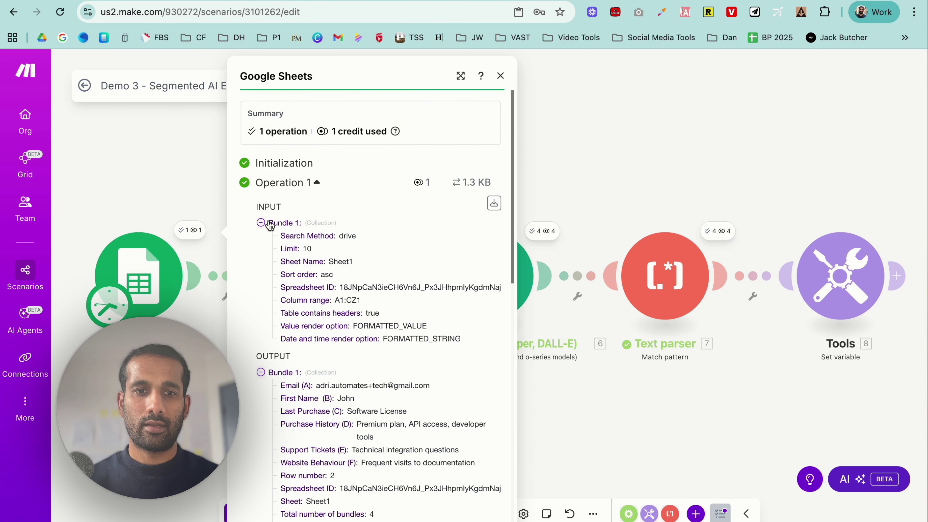
{"action": "left_click", "coordinate": [260, 224]}
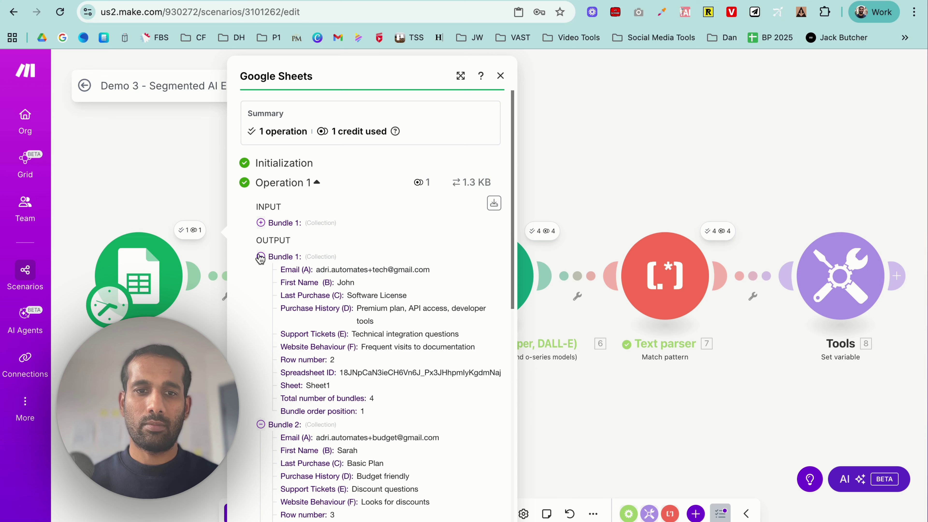
{"action": "left_click", "coordinate": [565, 155]}
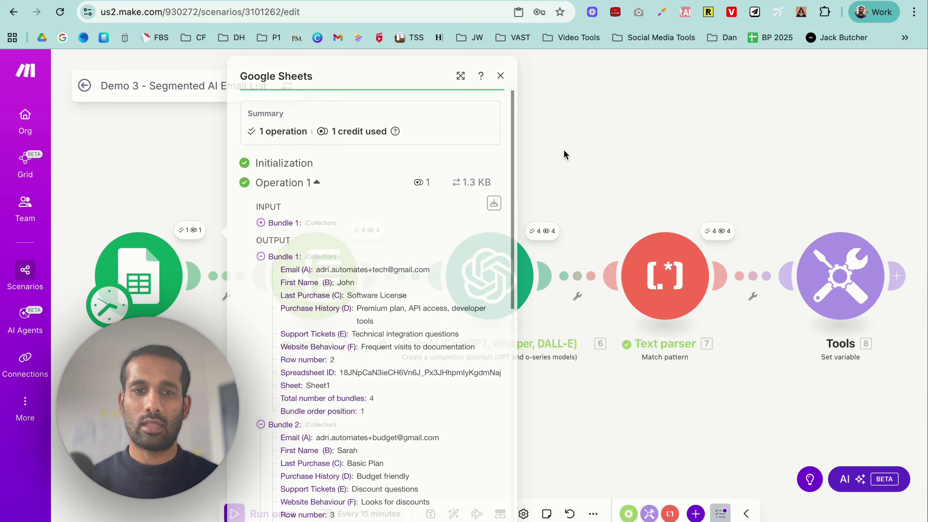
Inspect the Iterator's run results, expanding Operations 1 to 4 to review each customer's output value.
{"action": "left_click", "coordinate": [373, 234]}
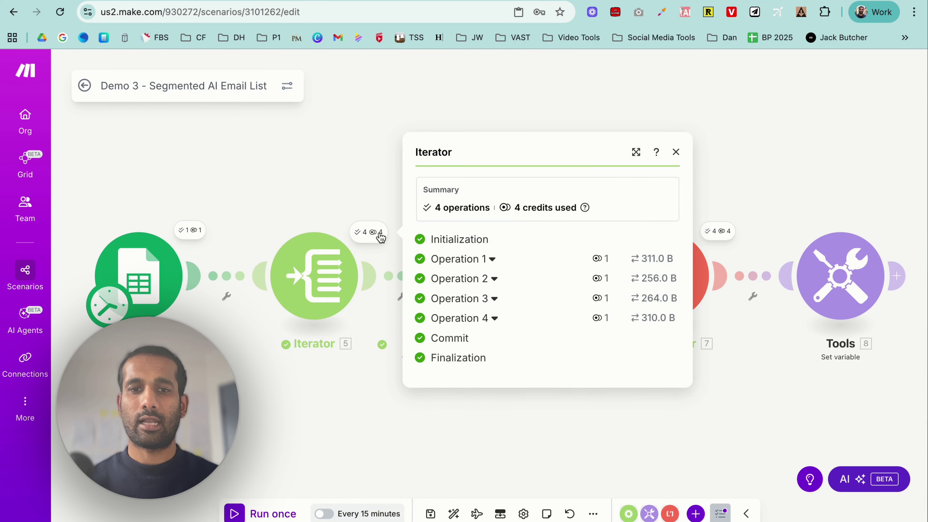
{"action": "left_click", "coordinate": [492, 257]}
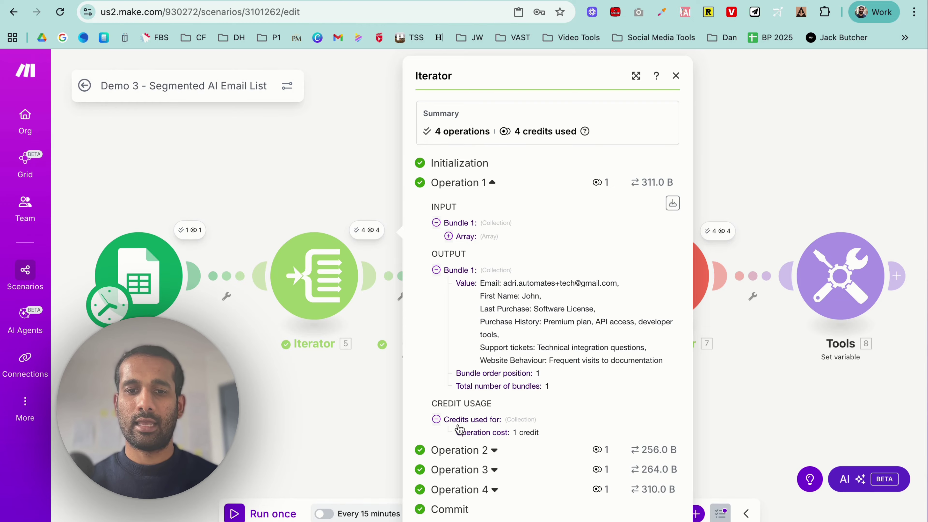
{"action": "left_click", "coordinate": [473, 452]}
{"action": "scroll", "coordinate": [475, 439], "scroll_direction": "down", "scroll_amount": 5}
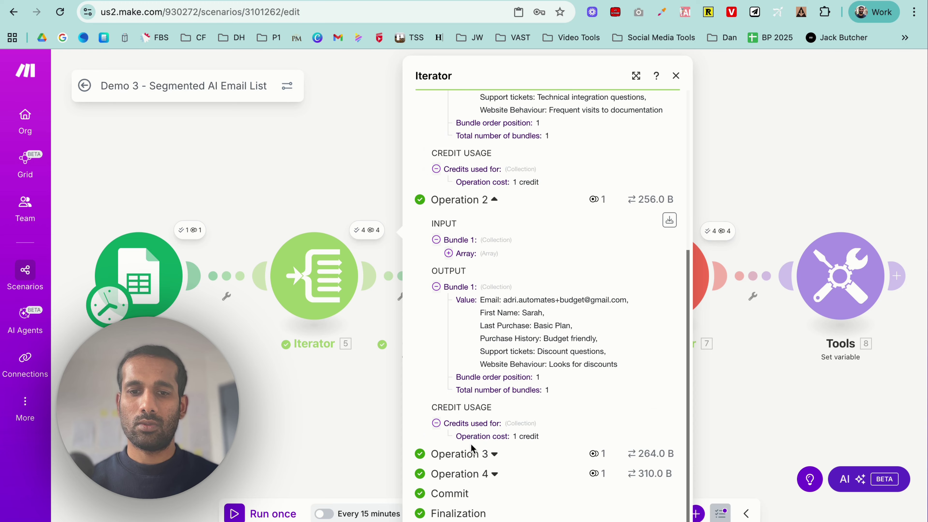
{"action": "left_click", "coordinate": [469, 454]}
{"action": "scroll", "coordinate": [471, 453], "scroll_direction": "down", "scroll_amount": 5}
{"action": "left_click", "coordinate": [469, 475]}
{"action": "left_click", "coordinate": [373, 409]}
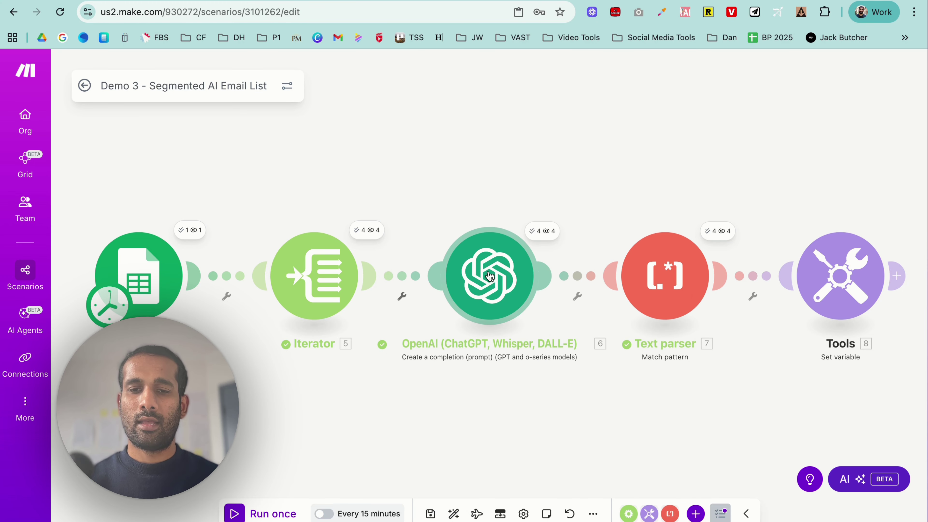
Inspect Operation 1 of the OpenAI module's run results, expanding its system and user messages and checking the output result.
{"action": "left_click", "coordinate": [542, 234]}
{"action": "left_click", "coordinate": [648, 257]}
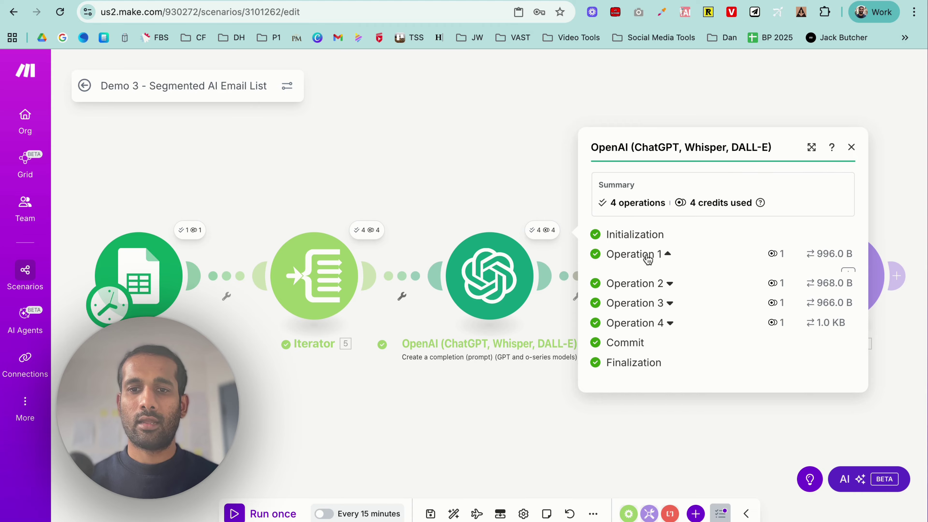
{"action": "scroll", "coordinate": [654, 271], "scroll_direction": "down", "scroll_amount": 3}
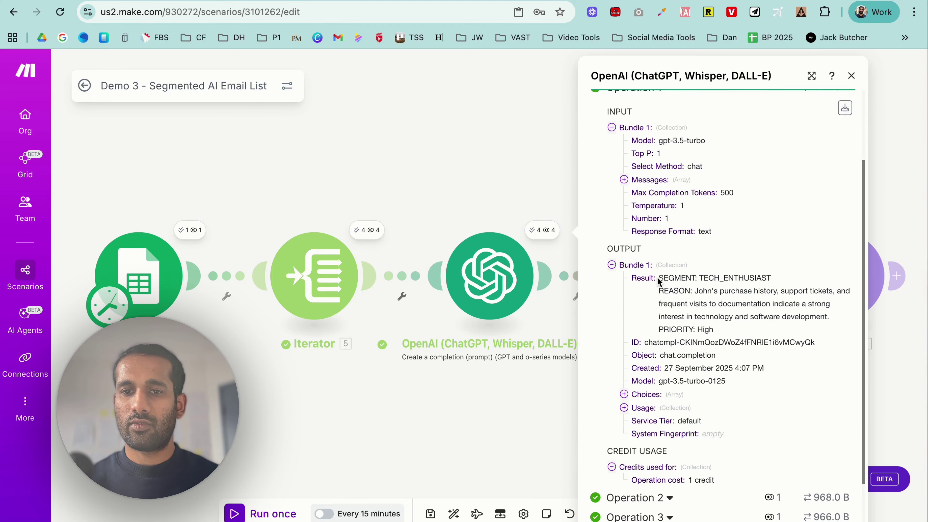
{"action": "left_click", "coordinate": [647, 180]}
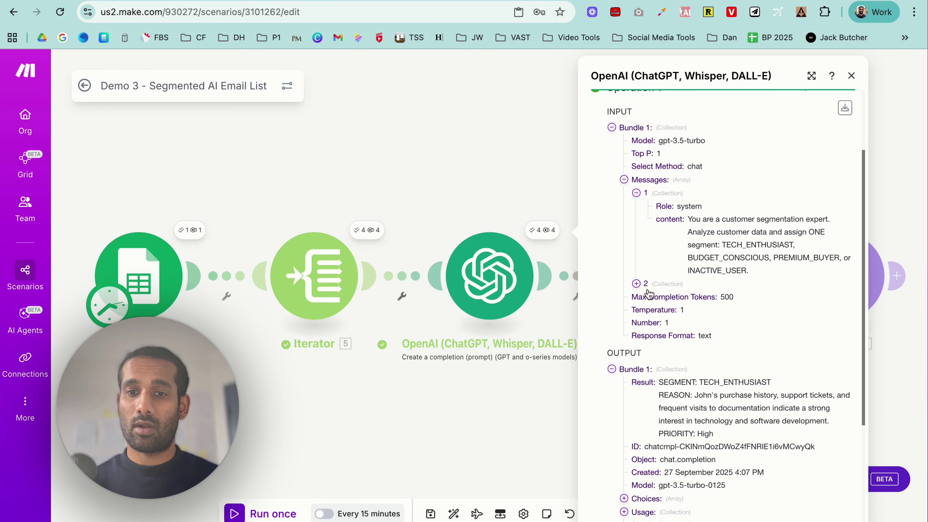
{"action": "left_click", "coordinate": [636, 283]}
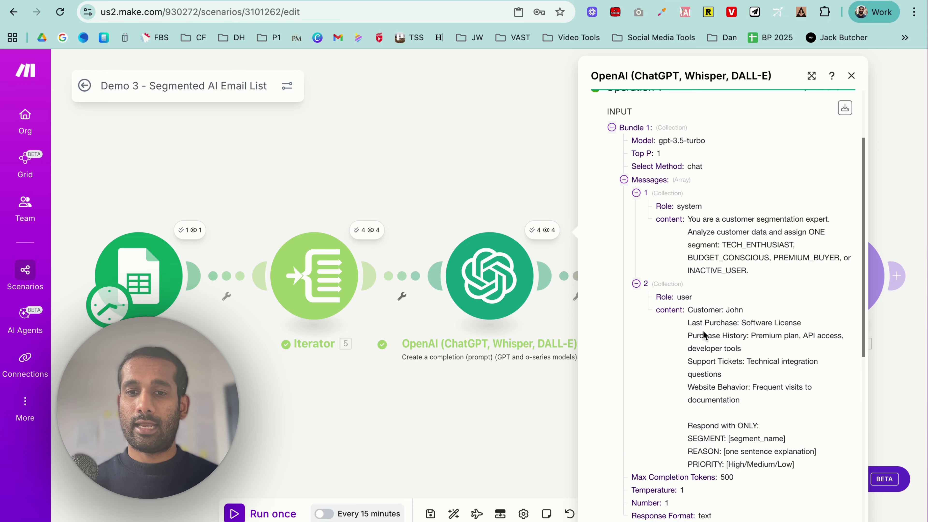
{"action": "scroll", "coordinate": [712, 323], "scroll_direction": "down", "scroll_amount": 4}
{"action": "scroll", "coordinate": [712, 323], "scroll_direction": "down", "scroll_amount": 4}
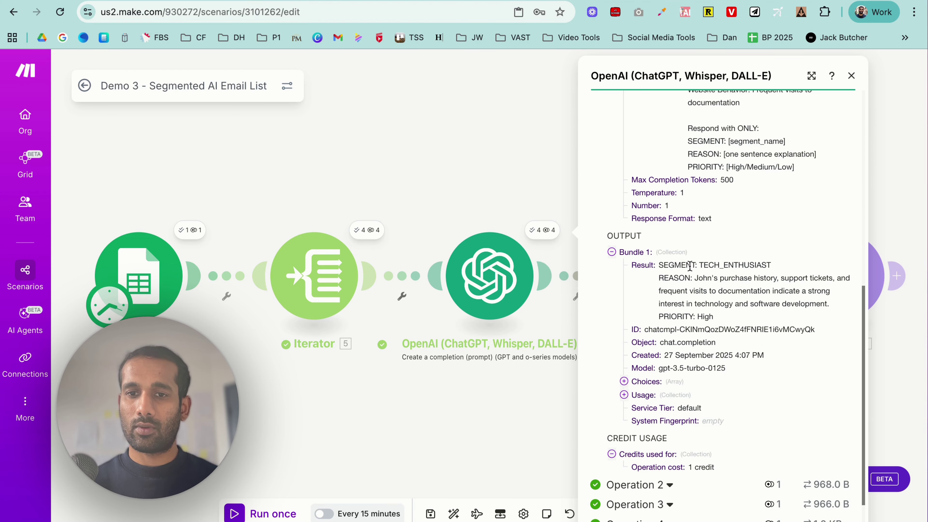
Compare the customer data and requested response format in Operation 1's user message with the segment, reason and priority returned.
{"action": "scroll", "coordinate": [657, 266], "scroll_direction": "up", "scroll_amount": 2}
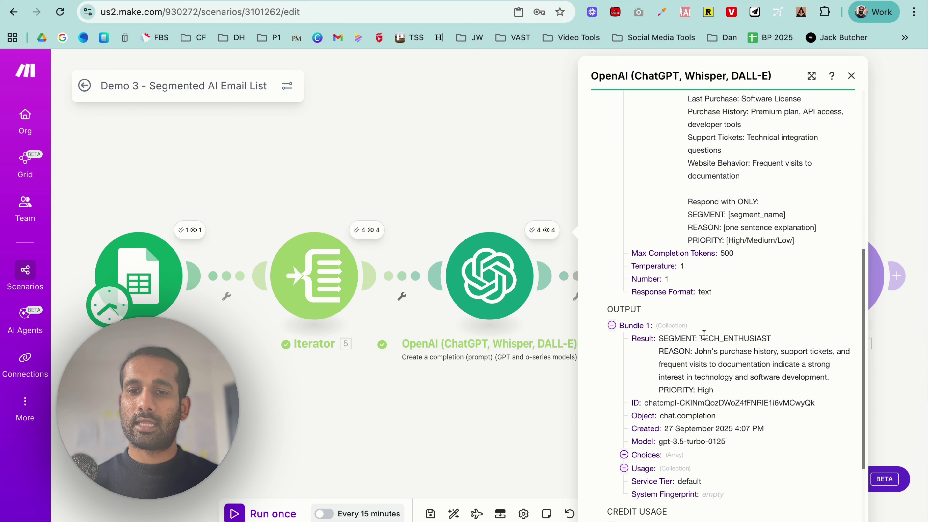
{"action": "scroll", "coordinate": [726, 290], "scroll_direction": "up", "scroll_amount": 4}
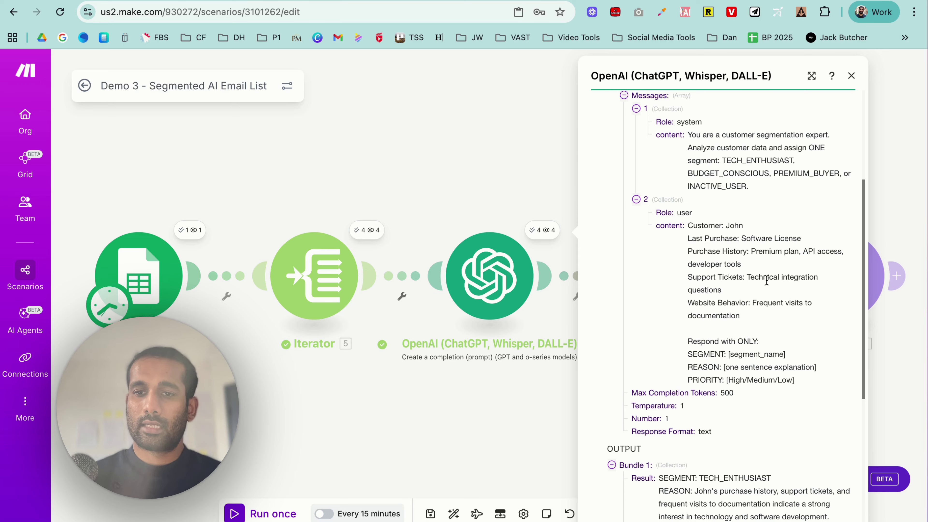
{"action": "scroll", "coordinate": [747, 313], "scroll_direction": "down", "scroll_amount": 3}
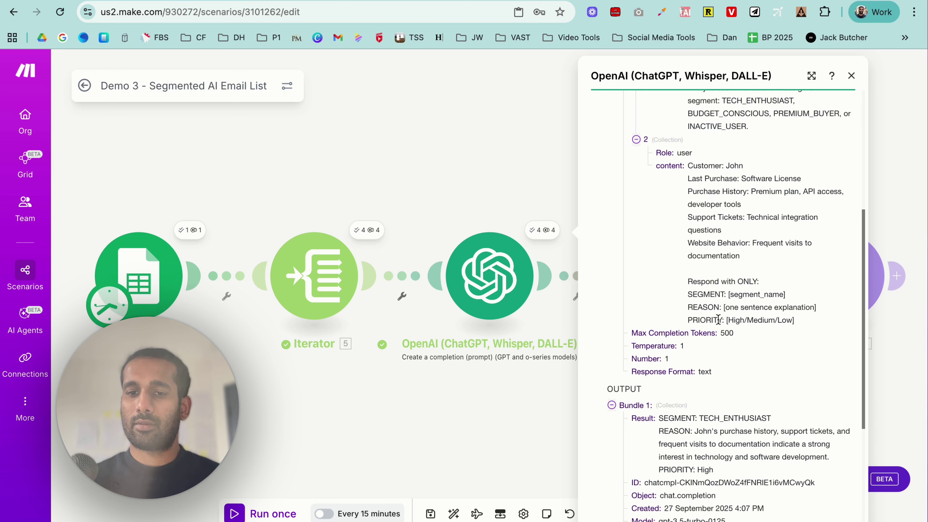
{"action": "scroll", "coordinate": [718, 320], "scroll_direction": "down", "scroll_amount": 2}
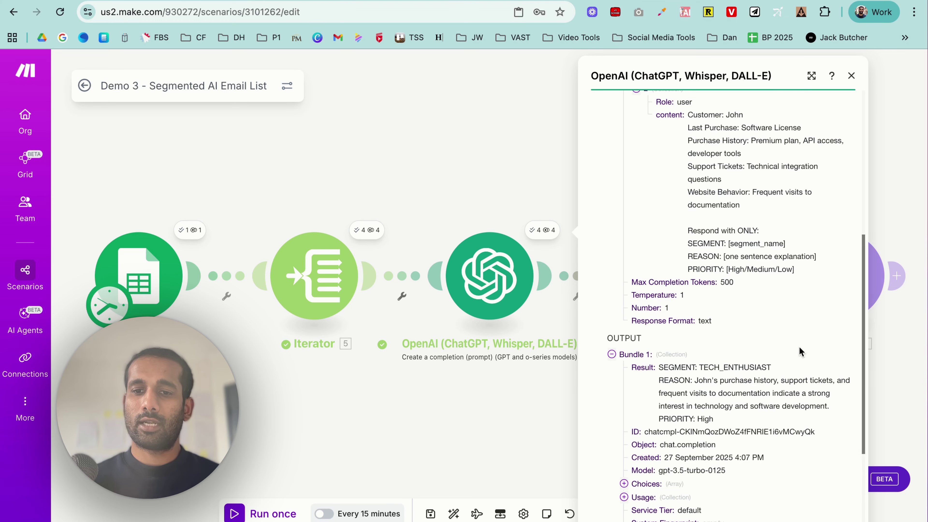
{"action": "scroll", "coordinate": [799, 349], "scroll_direction": "down", "scroll_amount": 1}
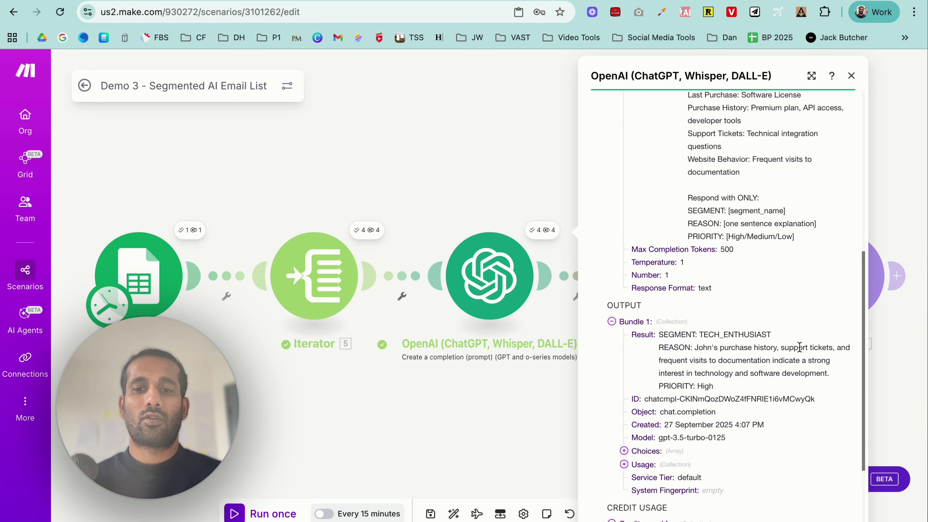
Examine Operation 2 of the OpenAI module's run results, reading its output result and expanding its user message.
{"action": "scroll", "coordinate": [799, 348], "scroll_direction": "down", "scroll_amount": 4}
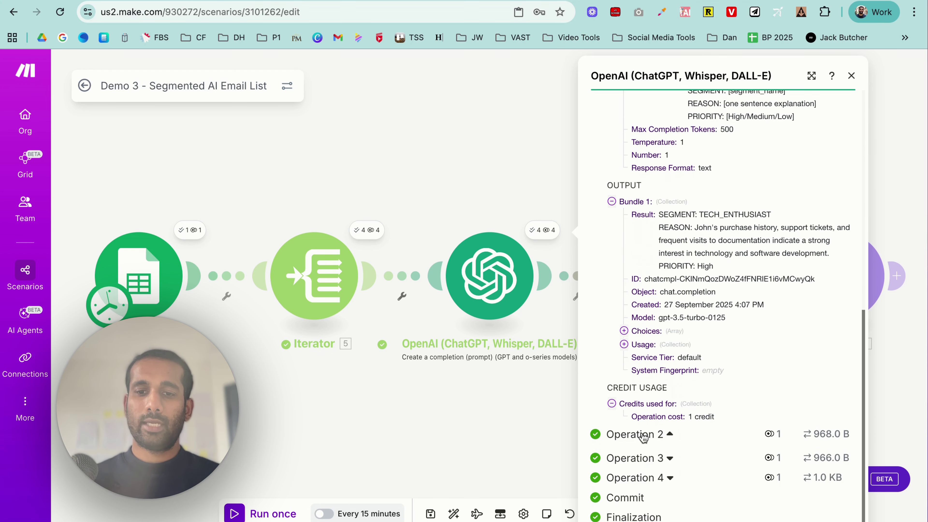
{"action": "left_click", "coordinate": [644, 437]}
{"action": "scroll", "coordinate": [643, 437], "scroll_direction": "down", "scroll_amount": 9}
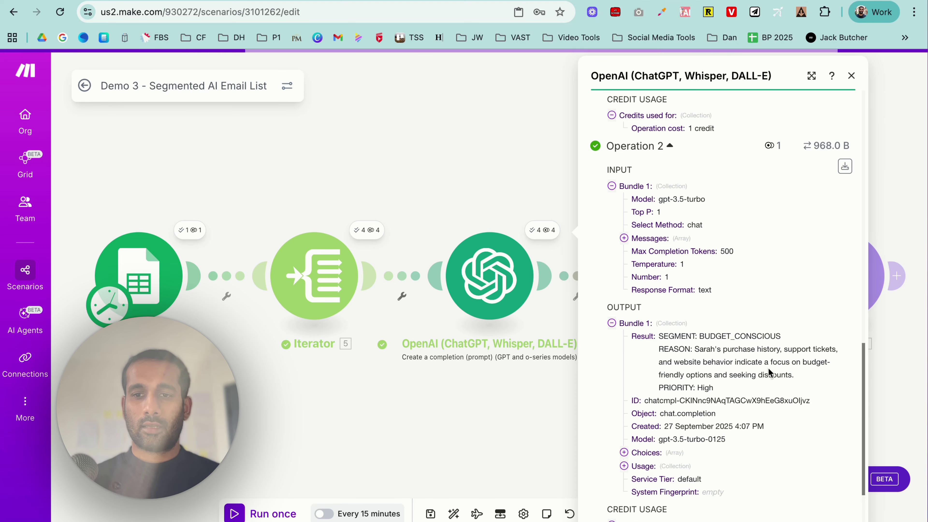
{"action": "scroll", "coordinate": [726, 399], "scroll_direction": "down", "scroll_amount": 2}
{"action": "scroll", "coordinate": [726, 398], "scroll_direction": "down", "scroll_amount": 1}
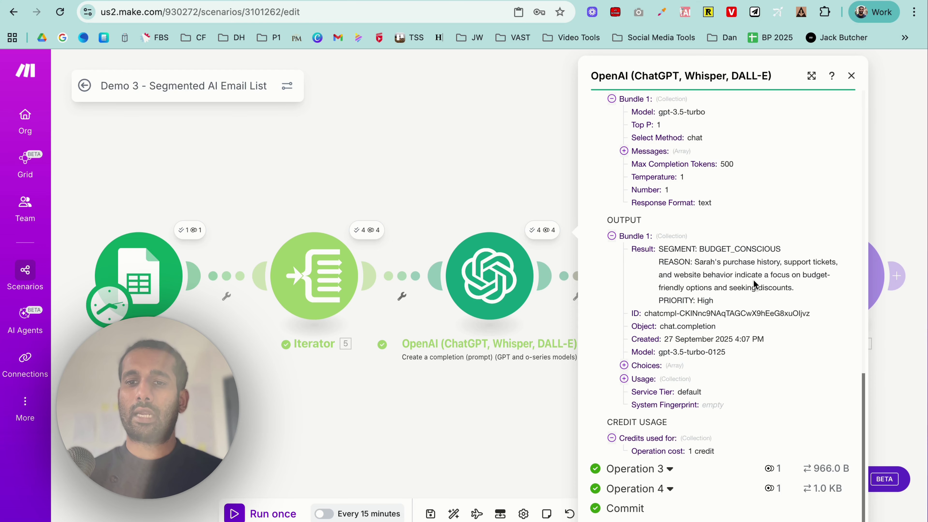
{"action": "scroll", "coordinate": [754, 280], "scroll_direction": "up", "scroll_amount": 3}
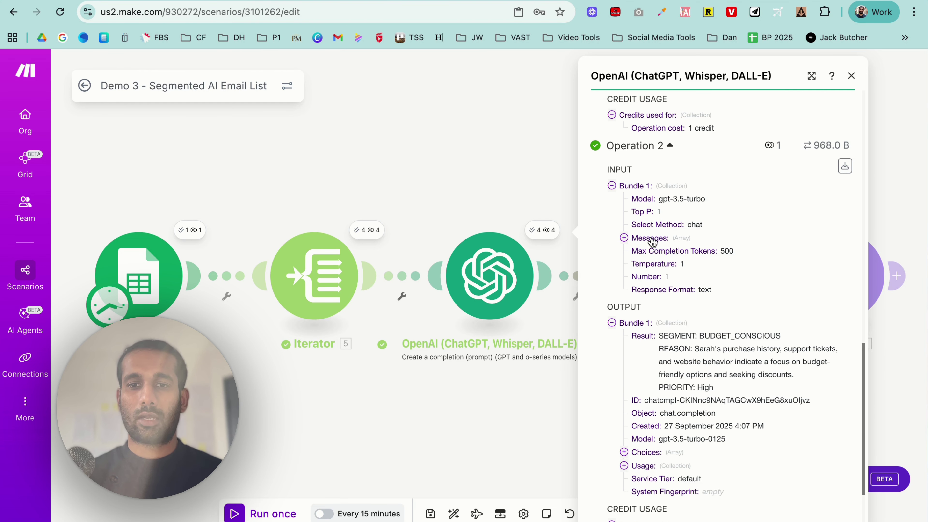
{"action": "left_click", "coordinate": [649, 238]}
{"action": "left_click", "coordinate": [645, 265]}
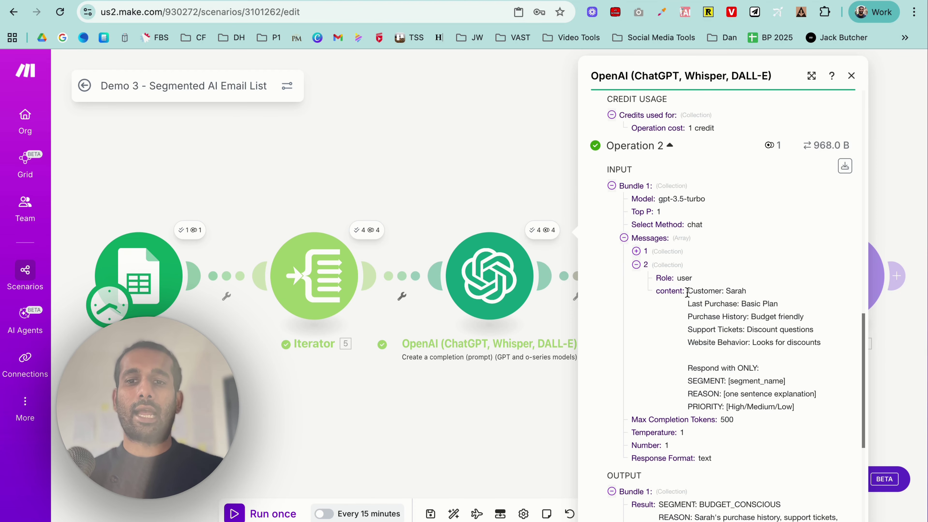
Check the source customer rows in the Demo 3 spreadsheet, and return to Make to review Operation 2's user message against its result.
{"action": "left_click", "coordinate": [340, 0]}
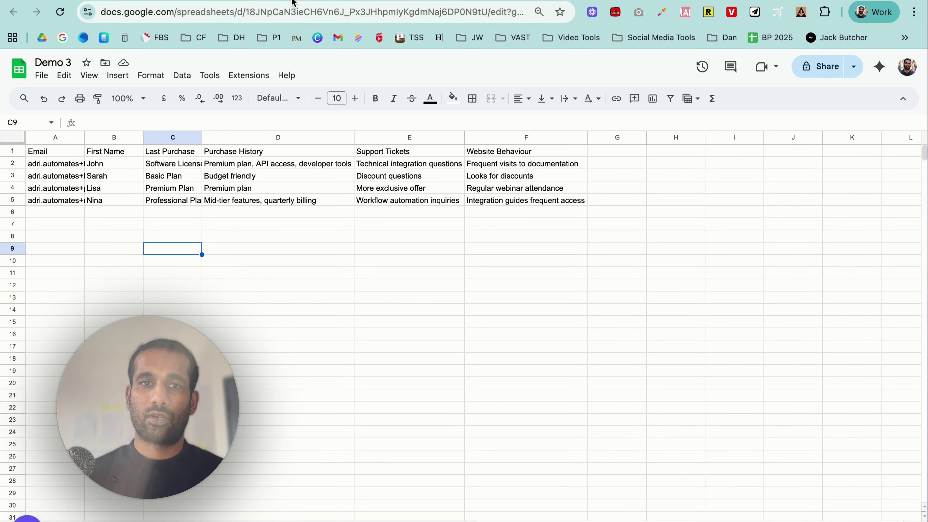
{"action": "left_click", "coordinate": [205, 1]}
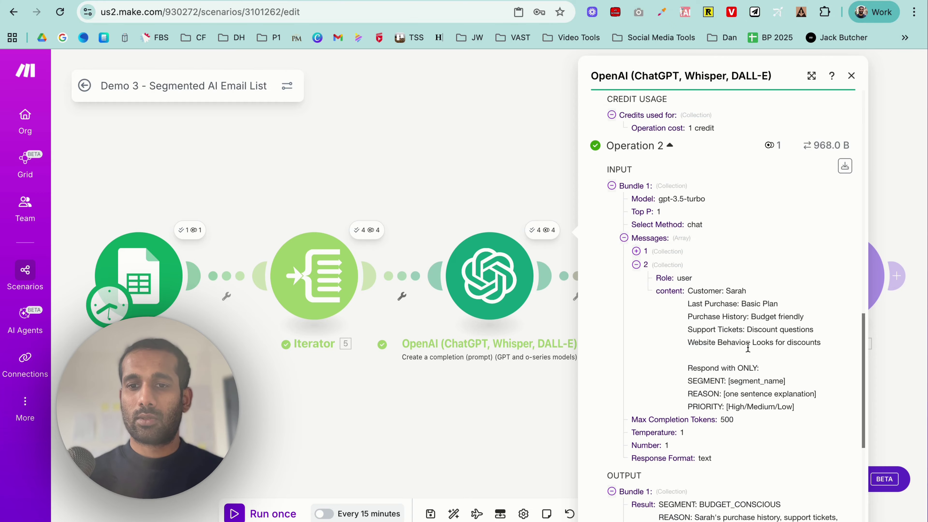
{"action": "scroll", "coordinate": [748, 358], "scroll_direction": "down", "scroll_amount": 2}
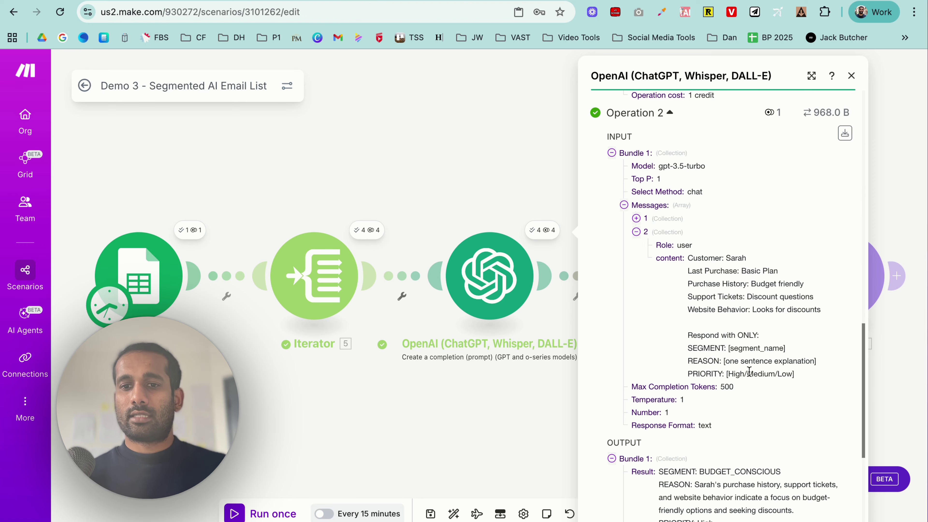
{"action": "scroll", "coordinate": [749, 372], "scroll_direction": "down", "scroll_amount": 2}
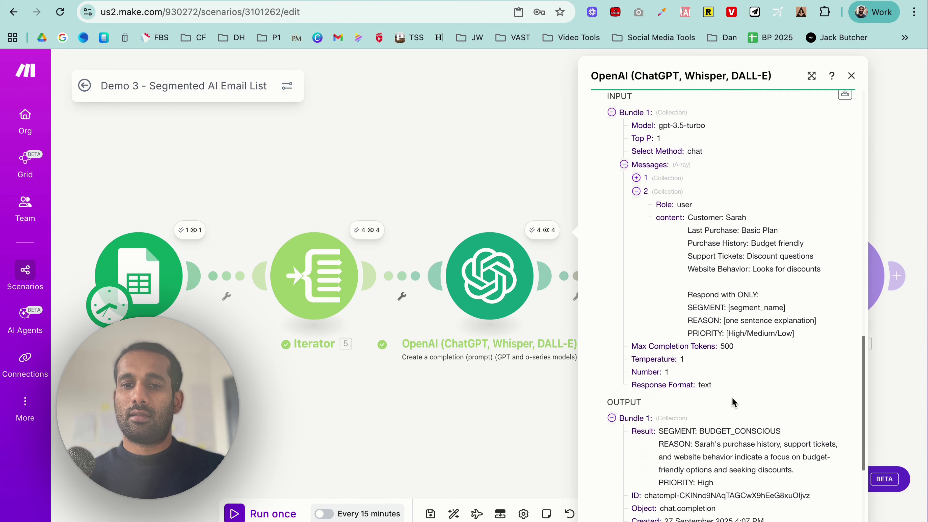
{"action": "scroll", "coordinate": [725, 439], "scroll_direction": "down", "scroll_amount": 5}
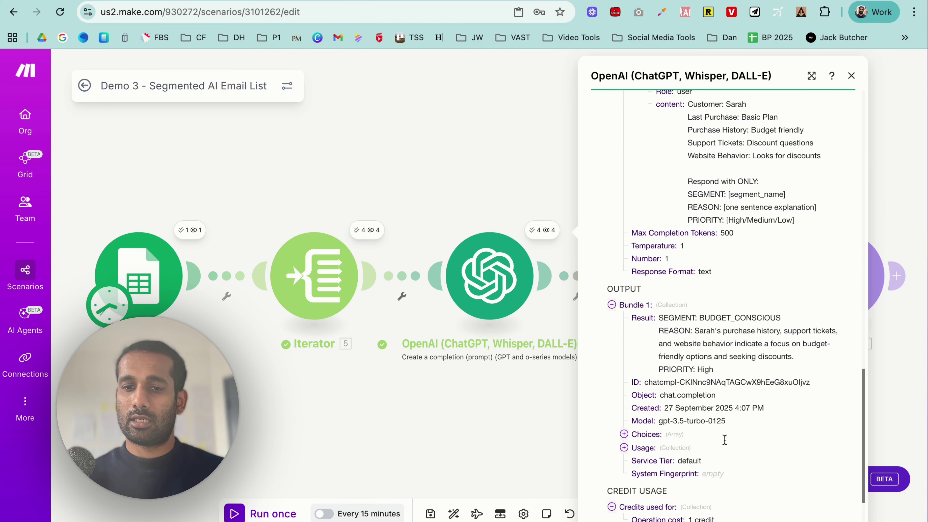
Examine Operation 3 of the OpenAI module's run results and compare its segment and reason with the Demo 3 spreadsheet rows.
{"action": "left_click", "coordinate": [672, 454]}
{"action": "scroll", "coordinate": [698, 393], "scroll_direction": "down", "scroll_amount": 9}
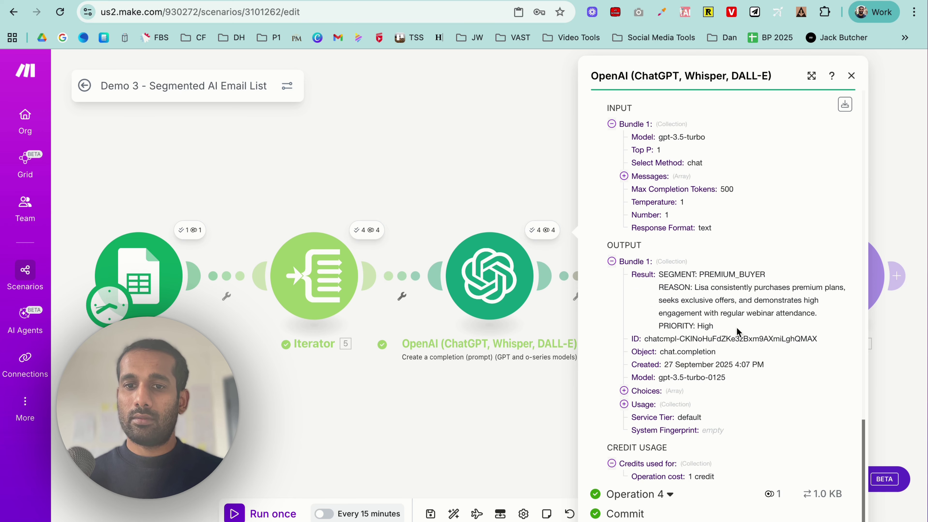
{"action": "left_click", "coordinate": [204, 0]}
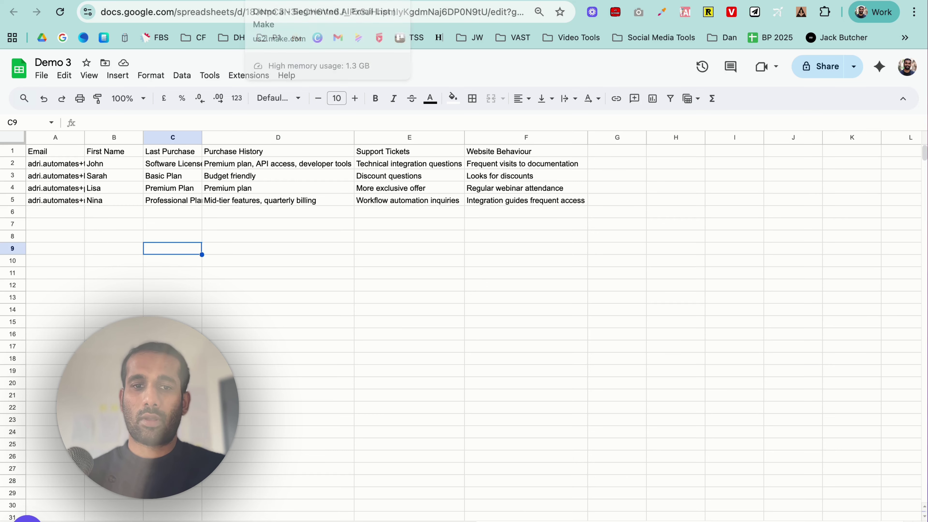
{"action": "left_click", "coordinate": [310, 8]}
{"action": "scroll", "coordinate": [699, 393], "scroll_direction": "down", "scroll_amount": 1}
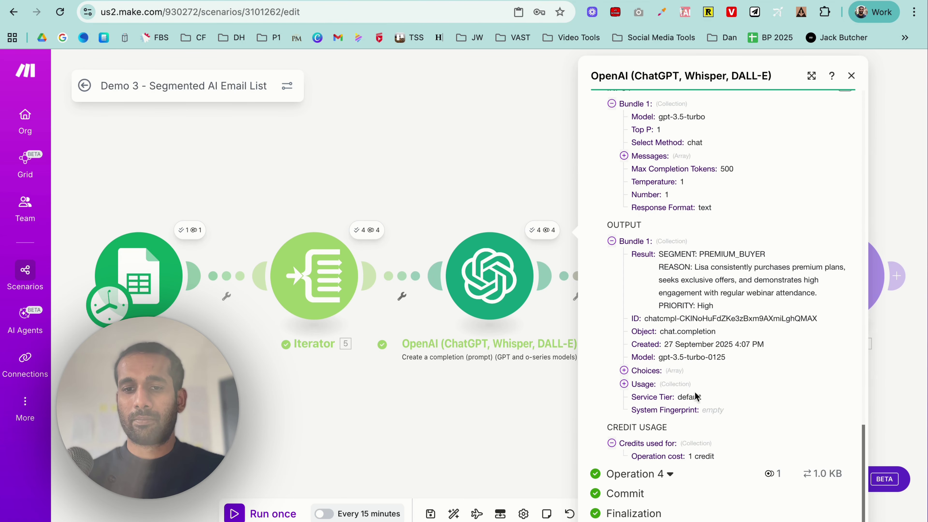
Review the input and output result of Operation 4 in the OpenAI module's run results, and close the results.
{"action": "left_click", "coordinate": [669, 474]}
{"action": "scroll", "coordinate": [704, 455], "scroll_direction": "down", "scroll_amount": 10}
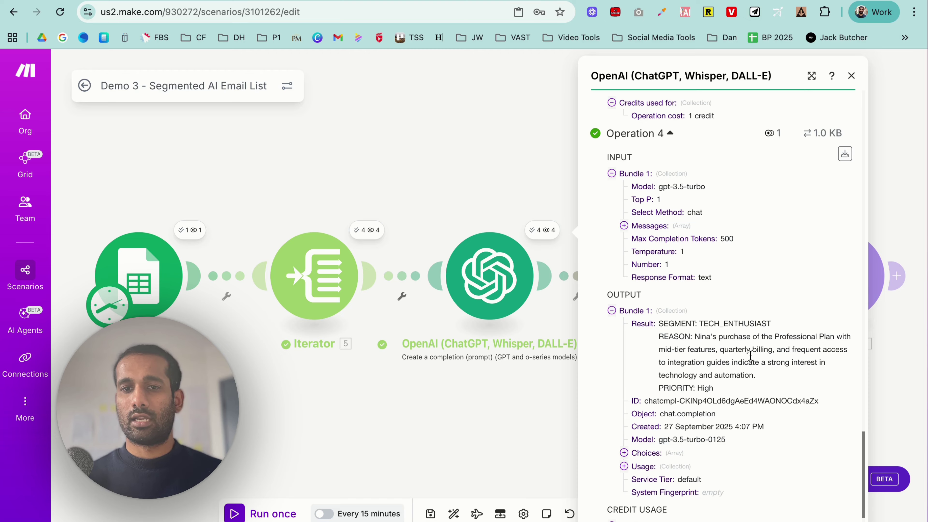
{"action": "scroll", "coordinate": [760, 320], "scroll_direction": "up", "scroll_amount": 2}
{"action": "scroll", "coordinate": [760, 317], "scroll_direction": "down", "scroll_amount": 1}
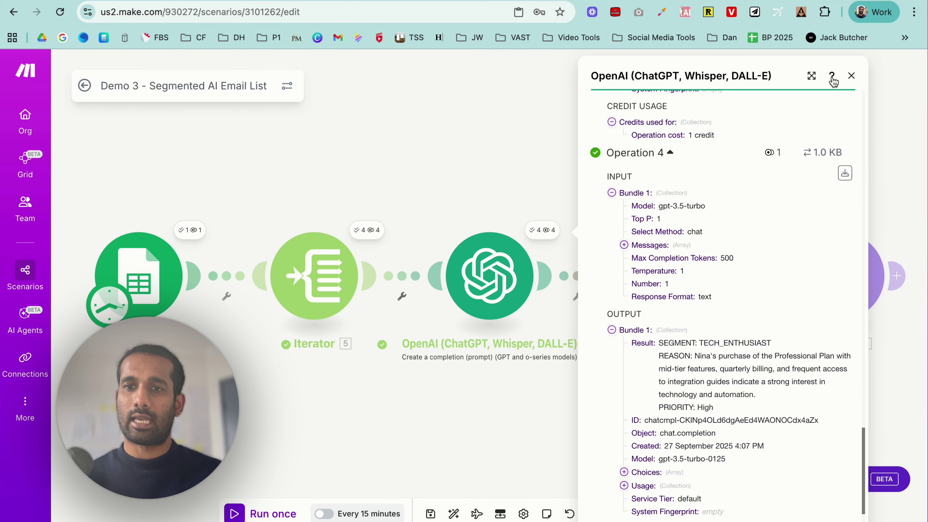
{"action": "left_click", "coordinate": [851, 75]}
{"action": "scroll", "coordinate": [781, 240], "scroll_direction": "right", "scroll_amount": 5}
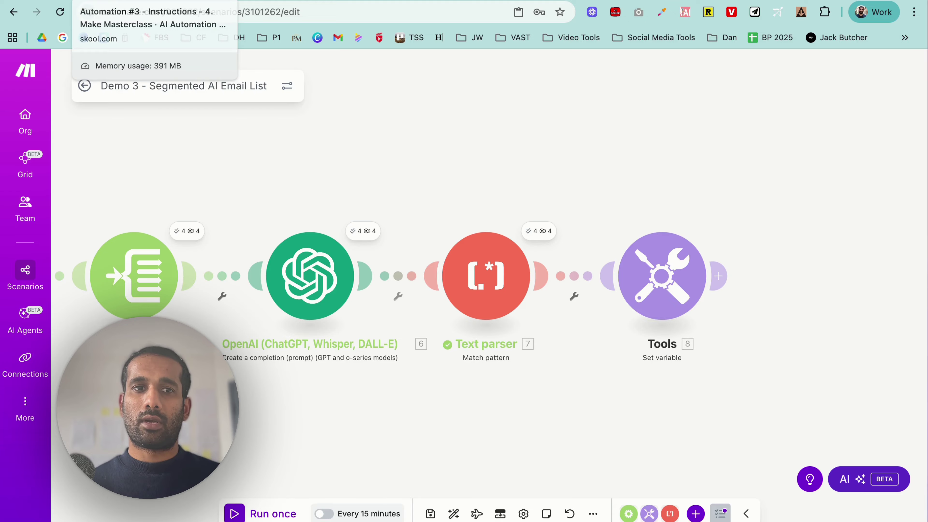
Switch to the Skool course instructions and read Step 6 on text processing and Step 7 on the aggregator's source module and target structure.
{"action": "left_click", "coordinate": [153, 1]}
{"action": "scroll", "coordinate": [503, 339], "scroll_direction": "down", "scroll_amount": 5}
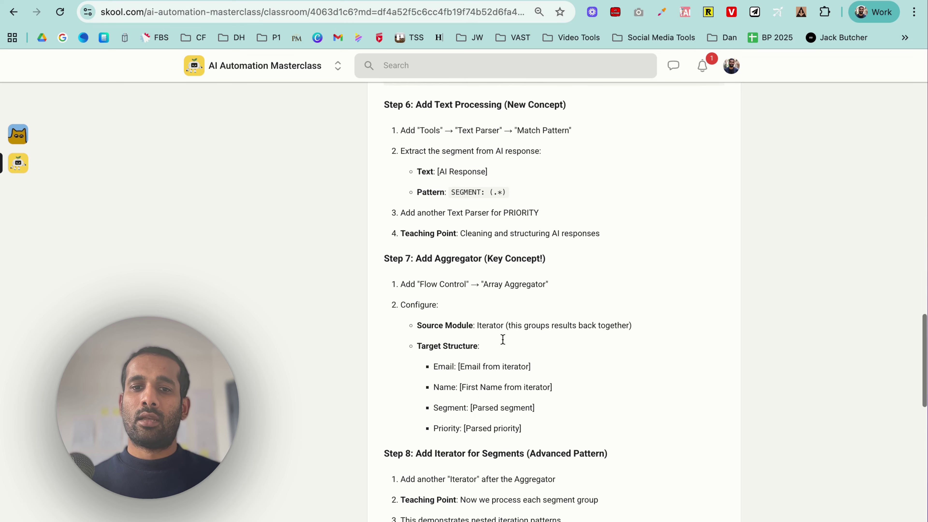
{"action": "scroll", "coordinate": [503, 339], "scroll_direction": "up", "scroll_amount": 1}
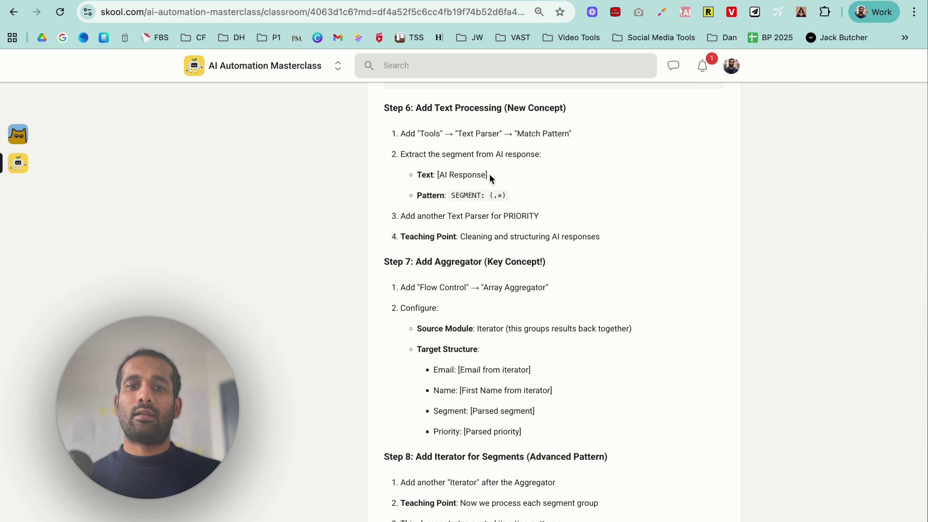
{"action": "scroll", "coordinate": [490, 176], "scroll_direction": "down", "scroll_amount": 2}
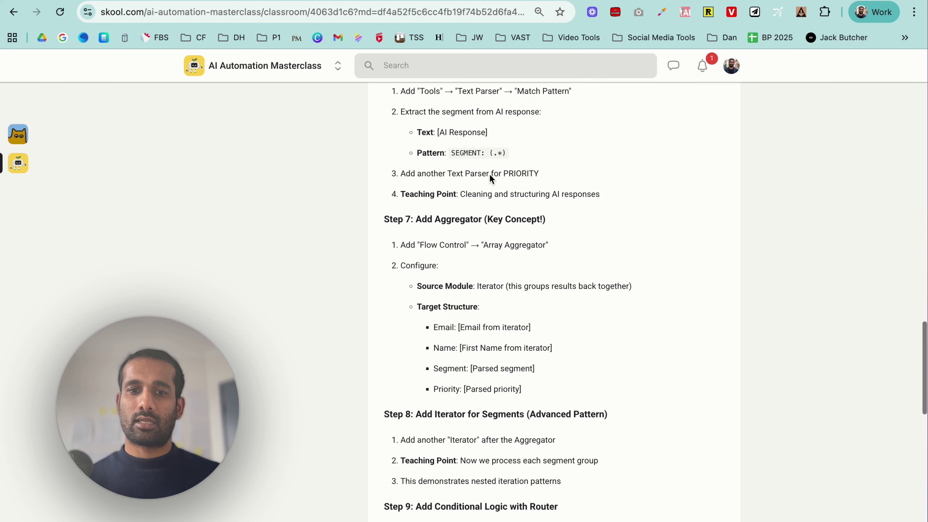
{"action": "scroll", "coordinate": [489, 174], "scroll_direction": "up", "scroll_amount": 2}
{"action": "scroll", "coordinate": [506, 275], "scroll_direction": "down", "scroll_amount": 2}
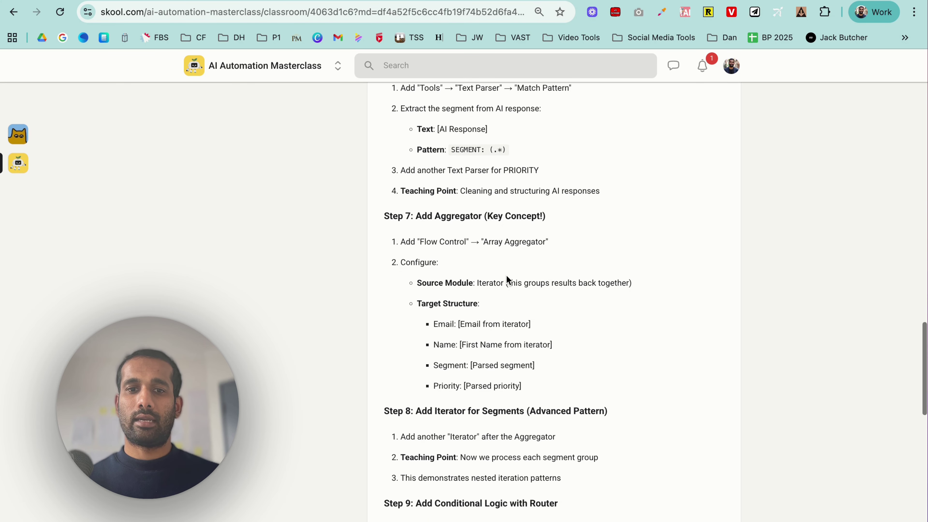
{"action": "scroll", "coordinate": [506, 275], "scroll_direction": "down", "scroll_amount": 1}
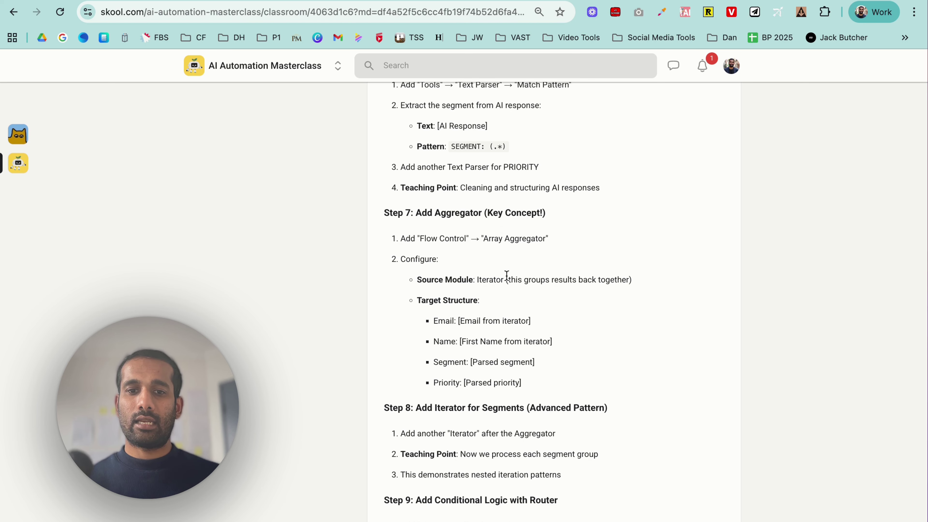
{"action": "scroll", "coordinate": [506, 274], "scroll_direction": "down", "scroll_amount": 1}
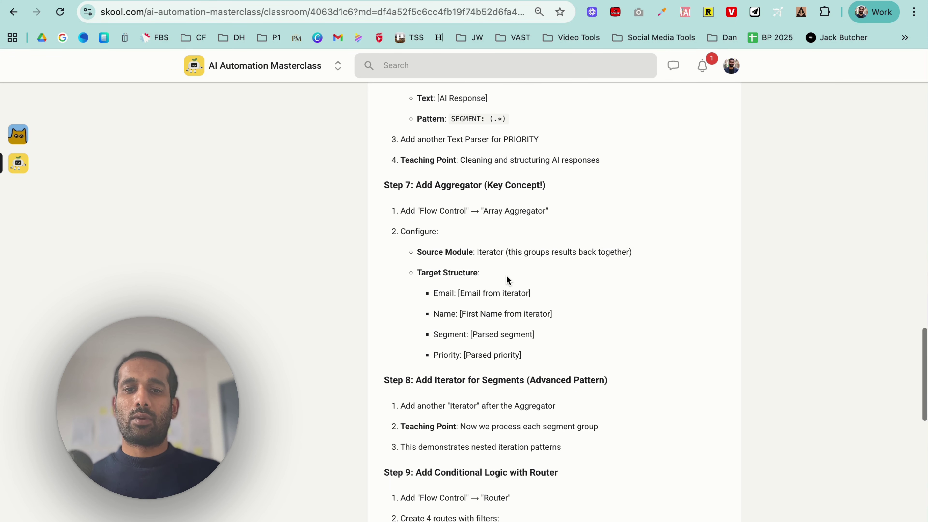
{"action": "scroll", "coordinate": [506, 275], "scroll_direction": "down", "scroll_amount": 1}
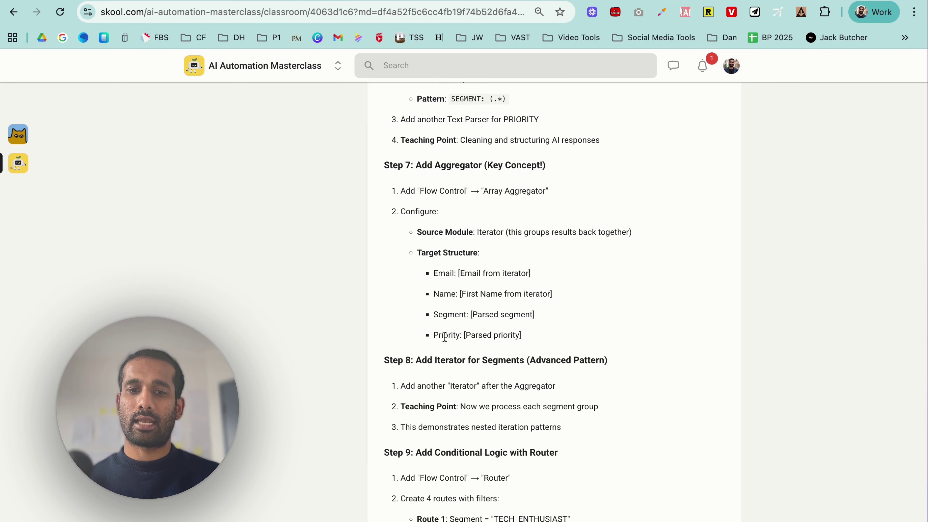
Read Step 8 on adding an iterator for segments and Step 9 on the router's four segment filters.
{"action": "scroll", "coordinate": [473, 319], "scroll_direction": "down", "scroll_amount": 2}
{"action": "scroll", "coordinate": [474, 319], "scroll_direction": "down", "scroll_amount": 2}
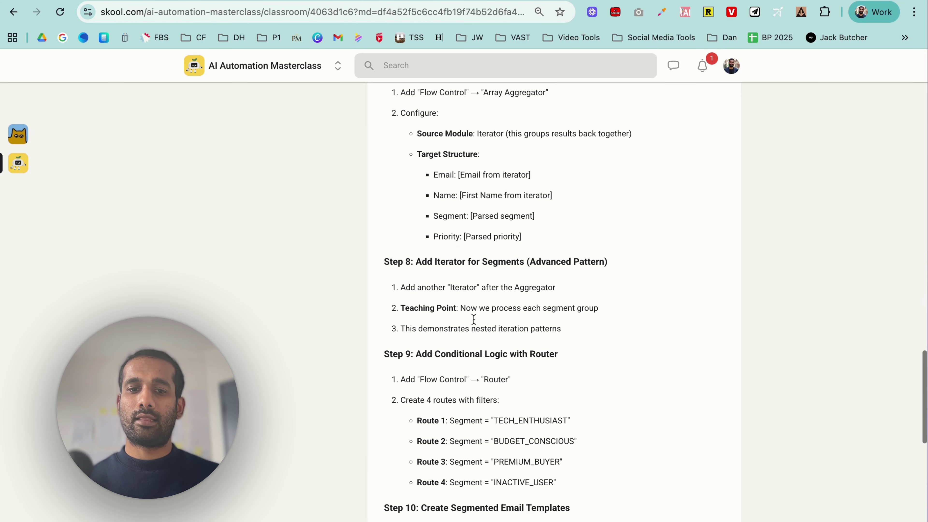
{"action": "scroll", "coordinate": [473, 319], "scroll_direction": "down", "scroll_amount": 1}
{"action": "scroll", "coordinate": [474, 319], "scroll_direction": "down", "scroll_amount": 2}
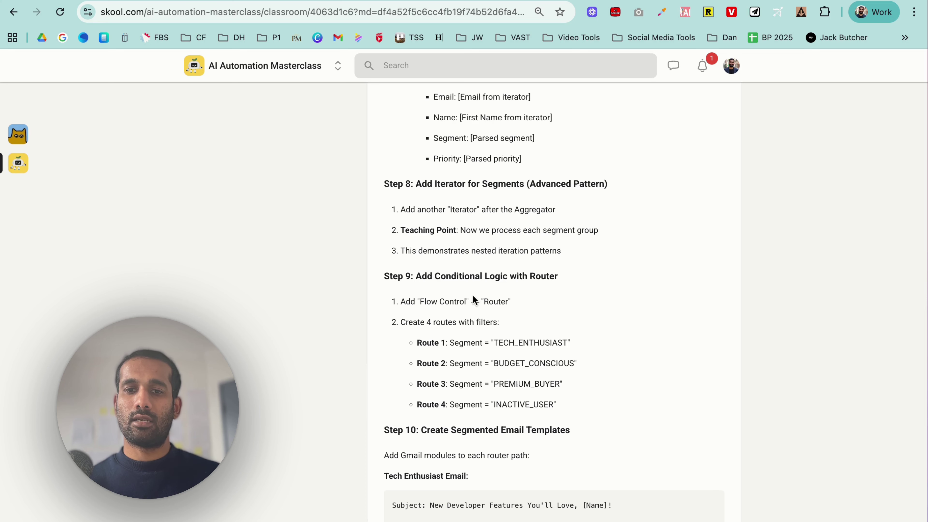
{"action": "scroll", "coordinate": [473, 297], "scroll_direction": "down", "scroll_amount": 2}
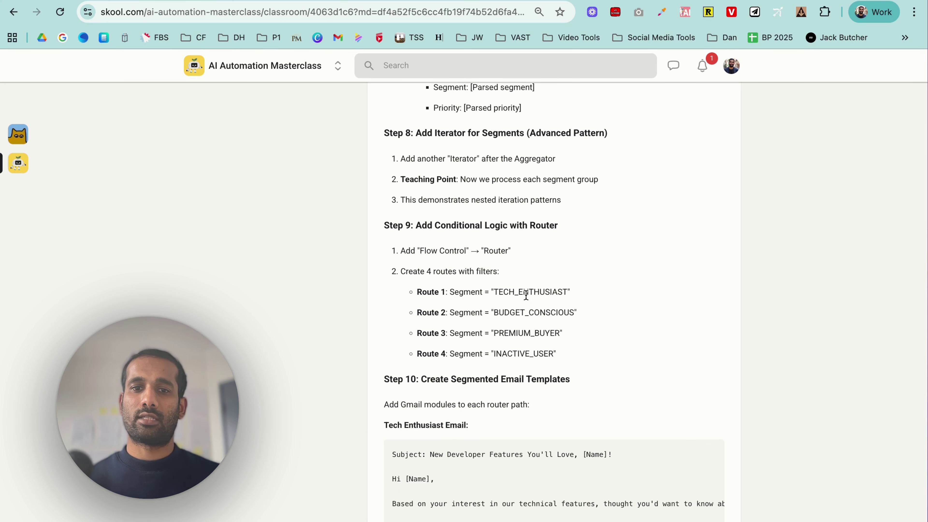
{"action": "scroll", "coordinate": [526, 295], "scroll_direction": "down", "scroll_amount": 1}
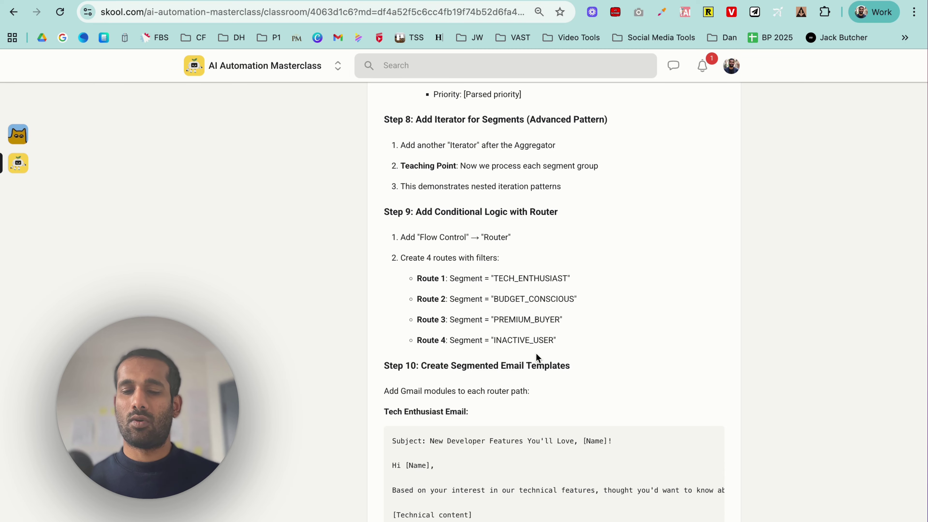
Read the Step 10 email templates for the tech enthusiast, budget conscious, premium buyer and inactive user segments.
{"action": "scroll", "coordinate": [538, 354], "scroll_direction": "down", "scroll_amount": 3}
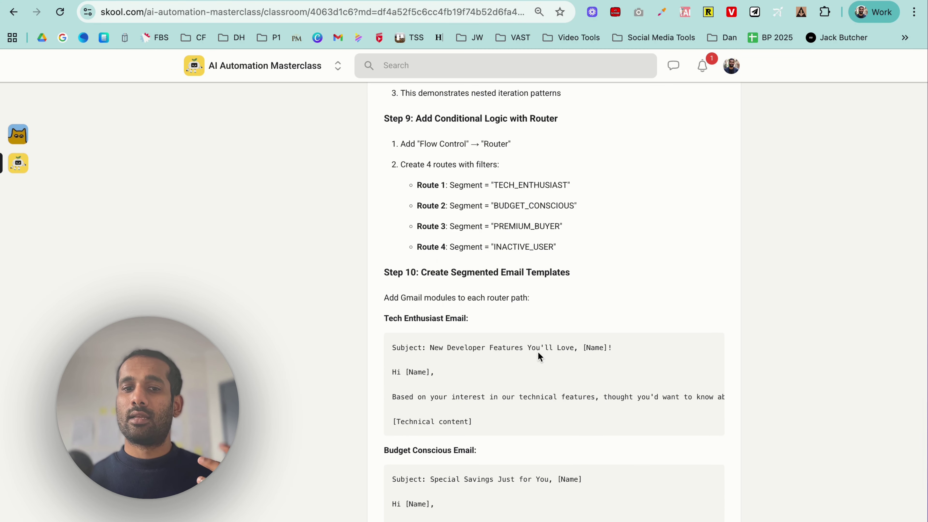
{"action": "scroll", "coordinate": [538, 354], "scroll_direction": "down", "scroll_amount": 2}
{"action": "scroll", "coordinate": [537, 354], "scroll_direction": "down", "scroll_amount": 1}
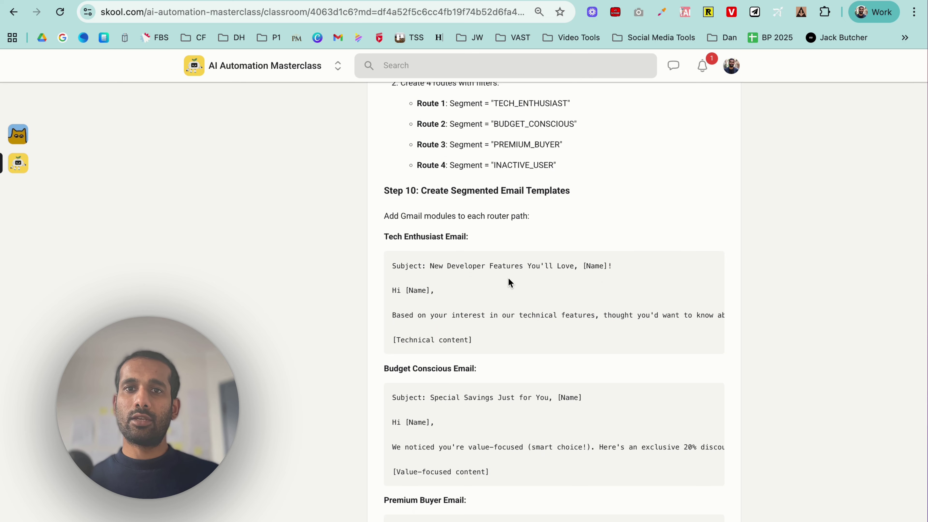
{"action": "scroll", "coordinate": [509, 282], "scroll_direction": "down", "scroll_amount": 4}
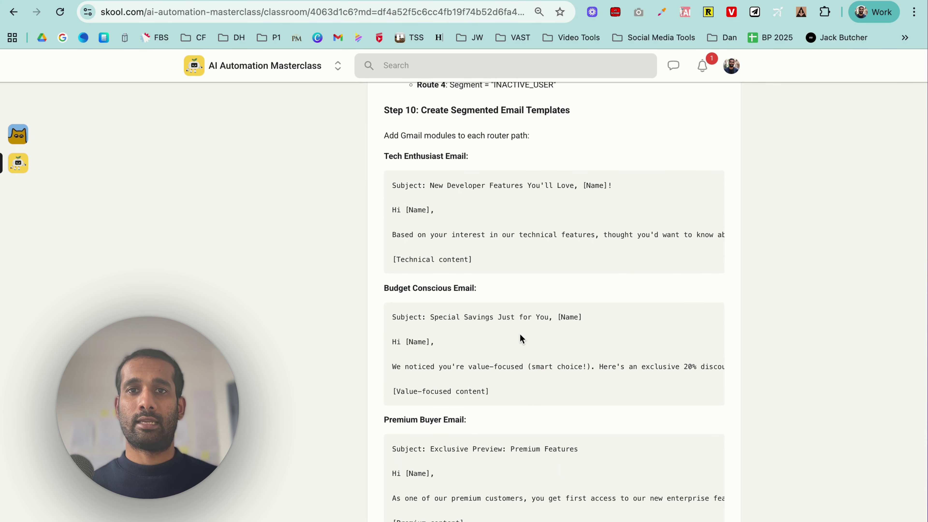
{"action": "scroll", "coordinate": [520, 334], "scroll_direction": "down", "scroll_amount": 2}
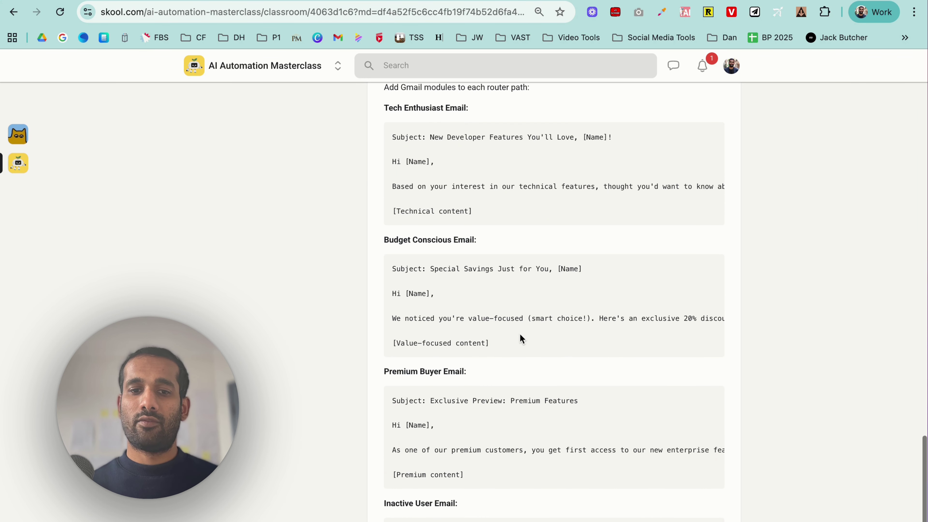
{"action": "scroll", "coordinate": [505, 392], "scroll_direction": "down", "scroll_amount": 1}
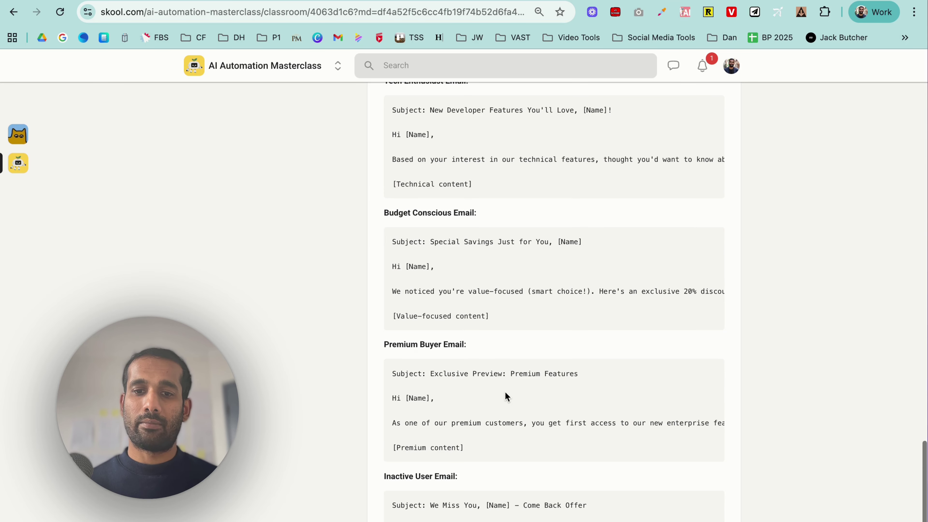
{"action": "scroll", "coordinate": [505, 396], "scroll_direction": "down", "scroll_amount": 2}
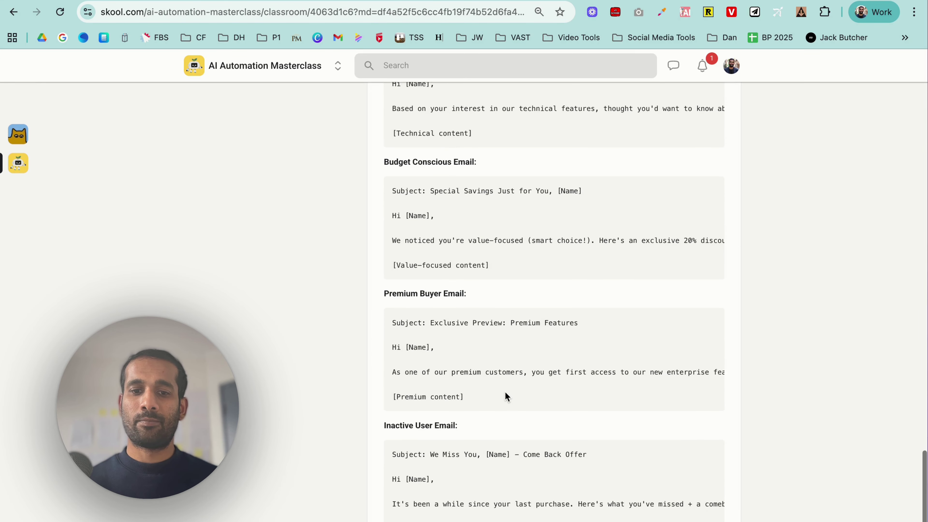
{"action": "scroll", "coordinate": [504, 396], "scroll_direction": "down", "scroll_amount": 1}
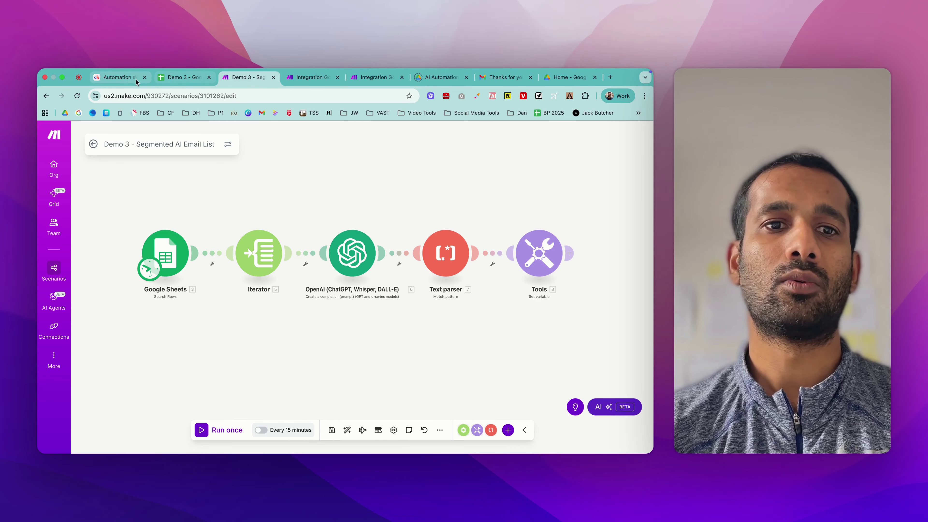
Recheck the Step 7 aggregator settings in the Skool course instructions and return to the Demo 3 scenario in Make.
{"action": "left_click", "coordinate": [121, 77]}
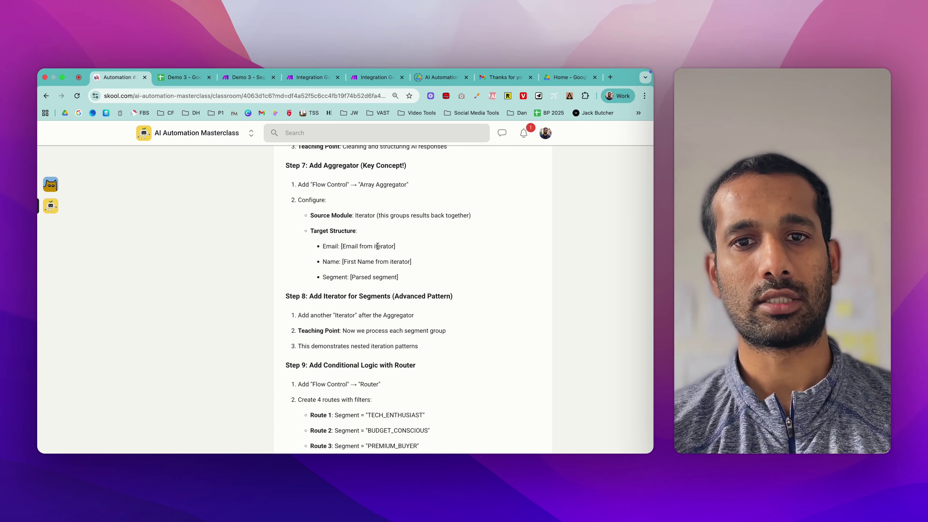
{"action": "scroll", "coordinate": [332, 269], "scroll_direction": "up", "scroll_amount": 1}
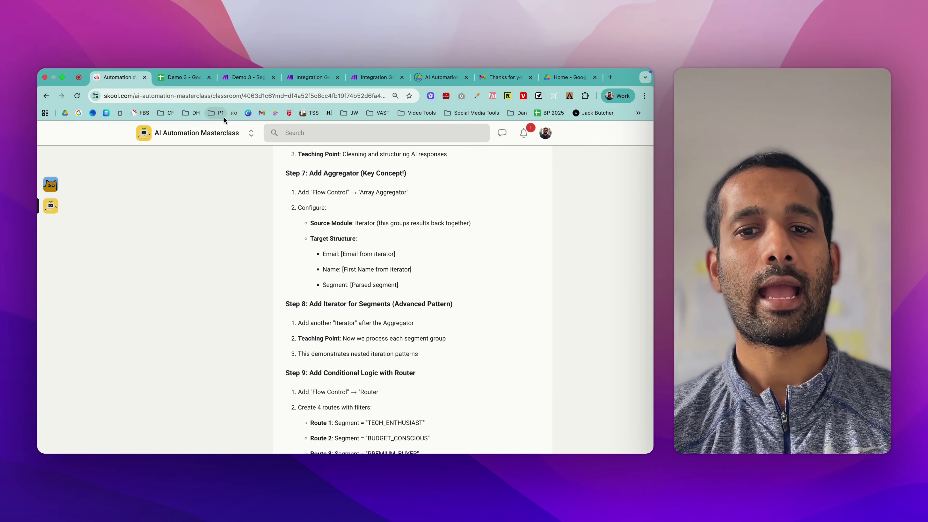
{"action": "left_click", "coordinate": [240, 78]}
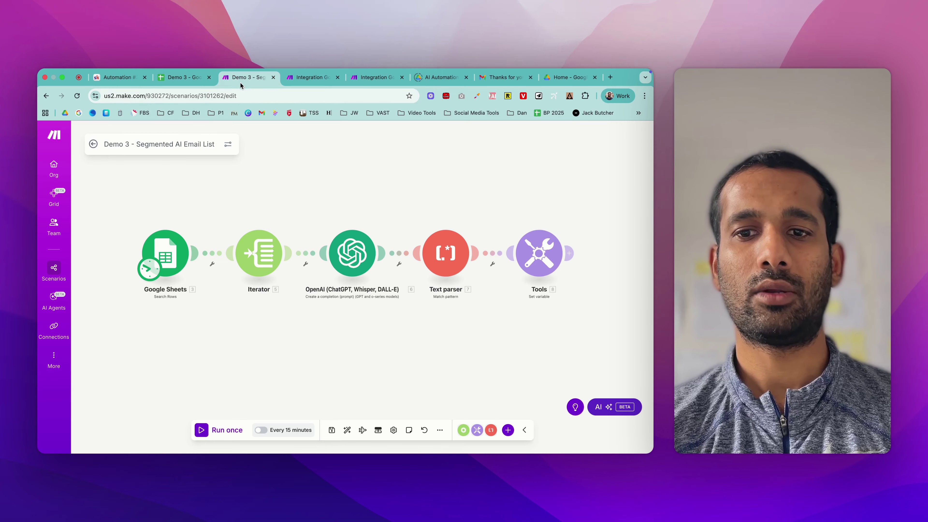
Add a Flow Control Array aggregator after the Tools Set variable module, and close its settings.
{"action": "left_click", "coordinate": [569, 253]}
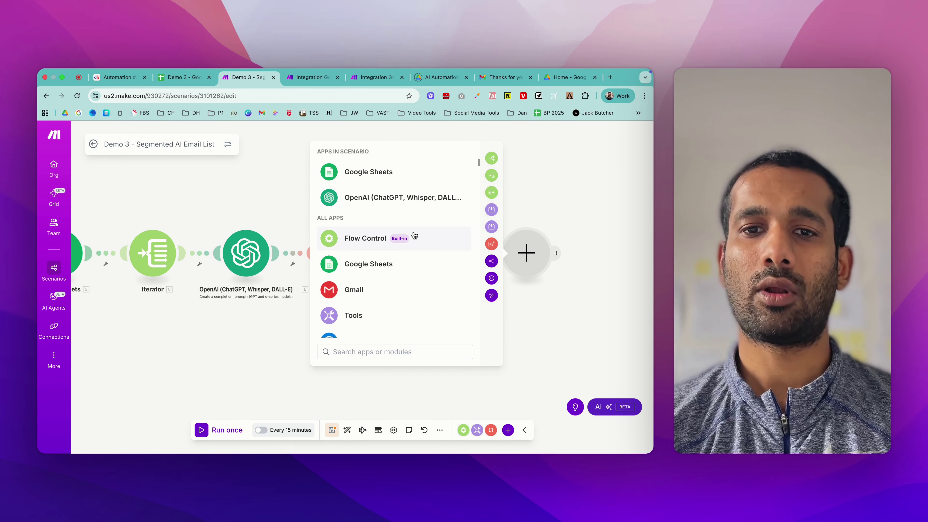
{"action": "type", "text": "aggr"}
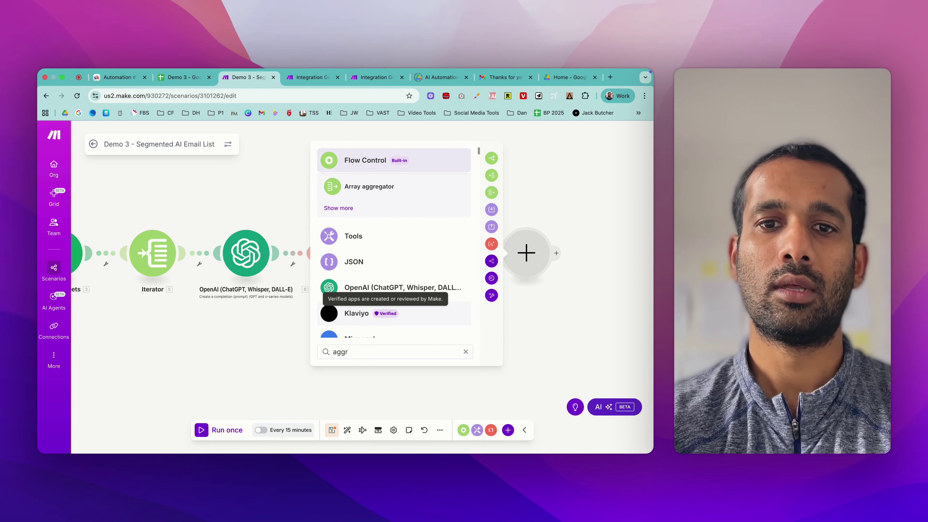
{"action": "left_click", "coordinate": [388, 188]}
{"action": "left_click", "coordinate": [500, 139]}
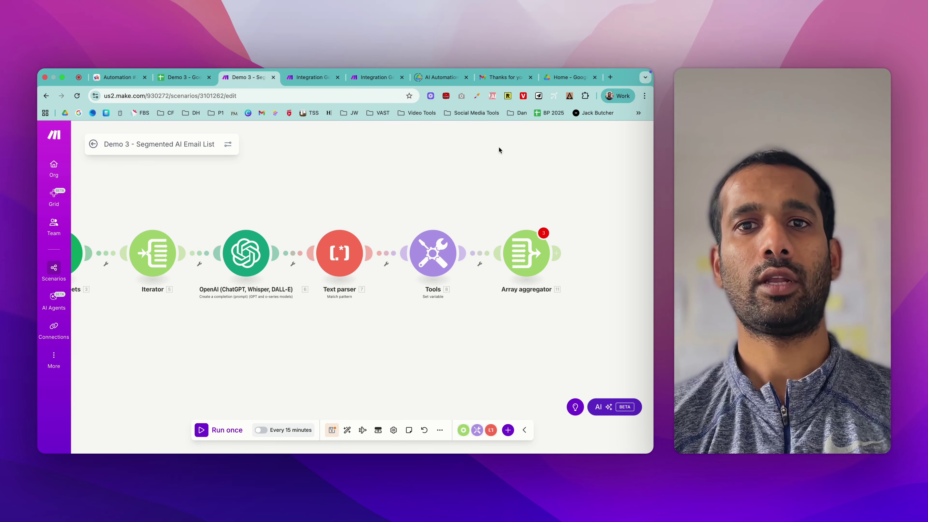
Set the Array aggregator to collect SEGMENT, First Name (B) and Email (A) from Tools - Set variable, and save the scenario despite the warning.
{"action": "left_click", "coordinate": [526, 253]}
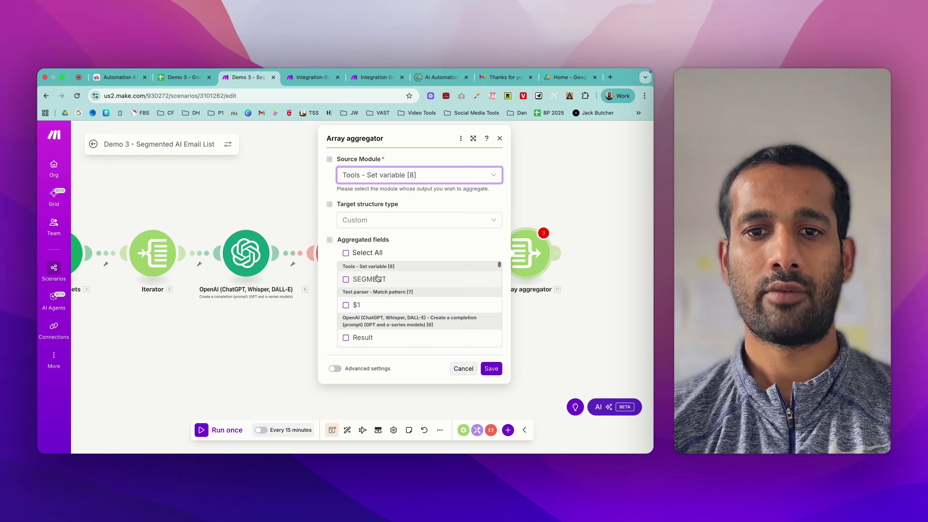
{"action": "left_click", "coordinate": [356, 278]}
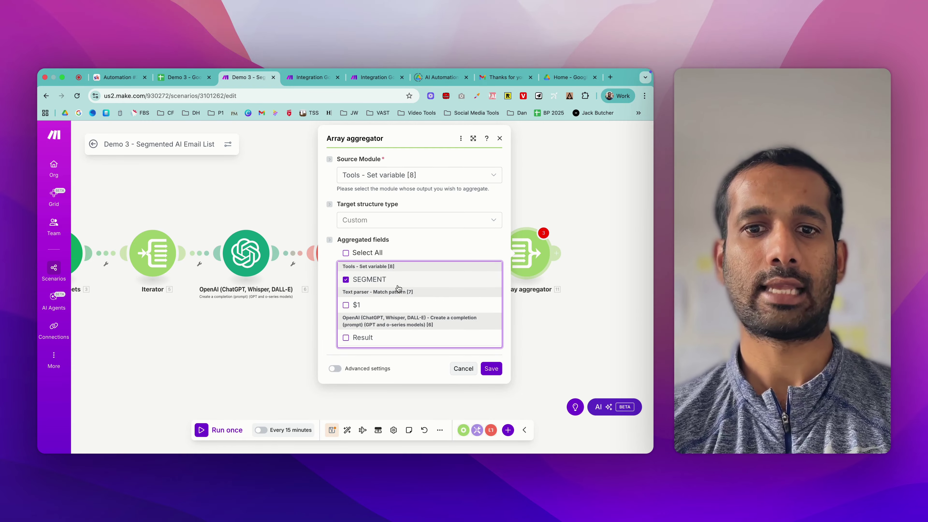
{"action": "scroll", "coordinate": [398, 288], "scroll_direction": "down", "scroll_amount": 5}
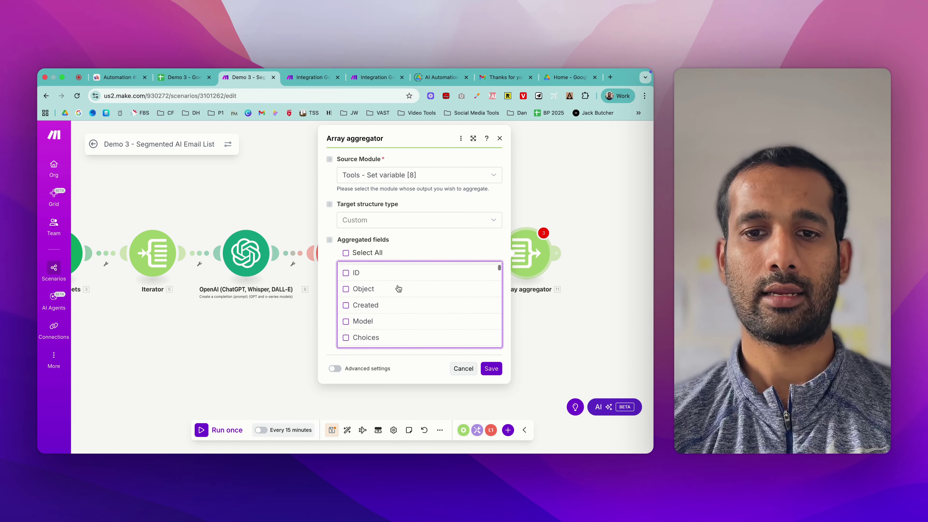
{"action": "scroll", "coordinate": [398, 288], "scroll_direction": "down", "scroll_amount": 10}
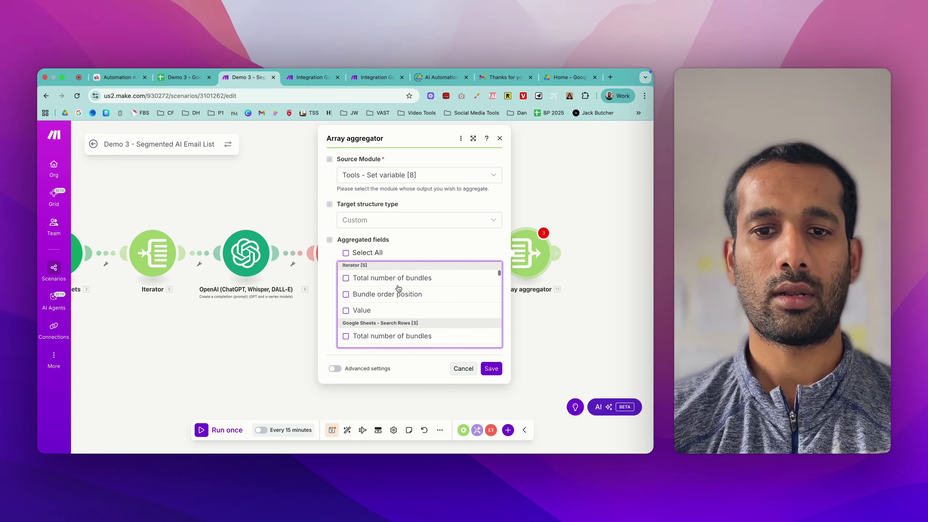
{"action": "scroll", "coordinate": [399, 288], "scroll_direction": "down", "scroll_amount": 5}
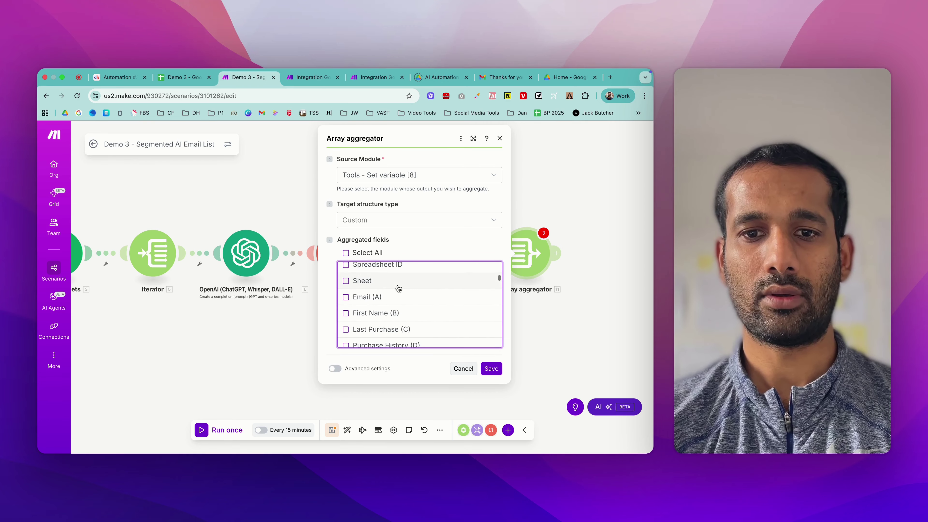
{"action": "left_click", "coordinate": [361, 313]}
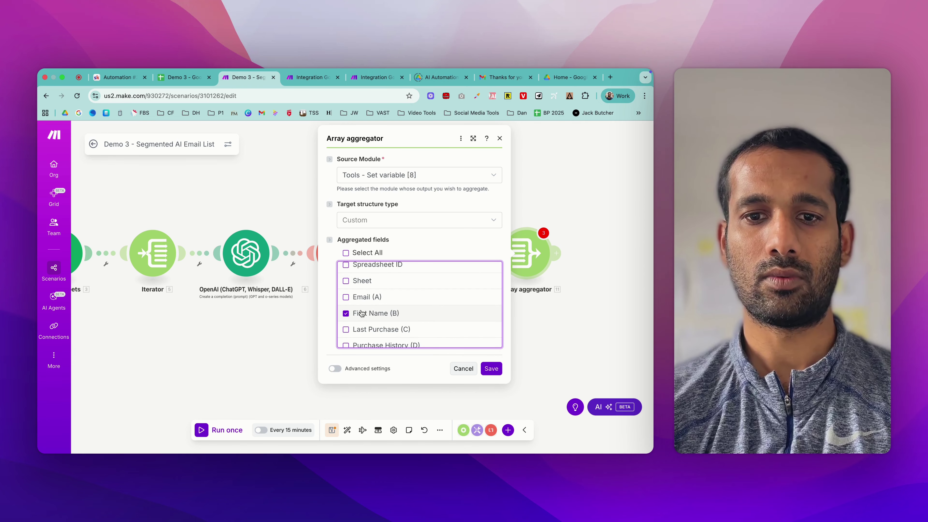
{"action": "left_click", "coordinate": [364, 297]}
{"action": "left_click", "coordinate": [491, 368]}
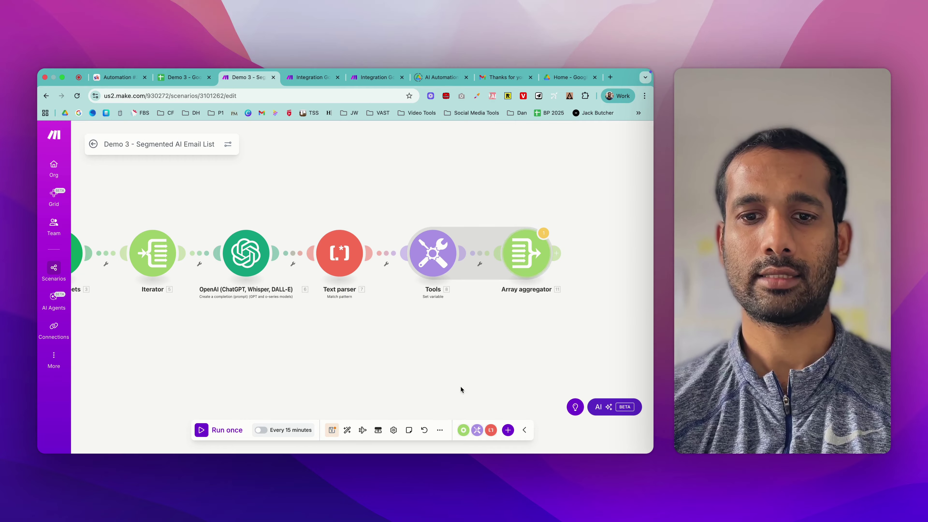
{"action": "left_click", "coordinate": [332, 430]}
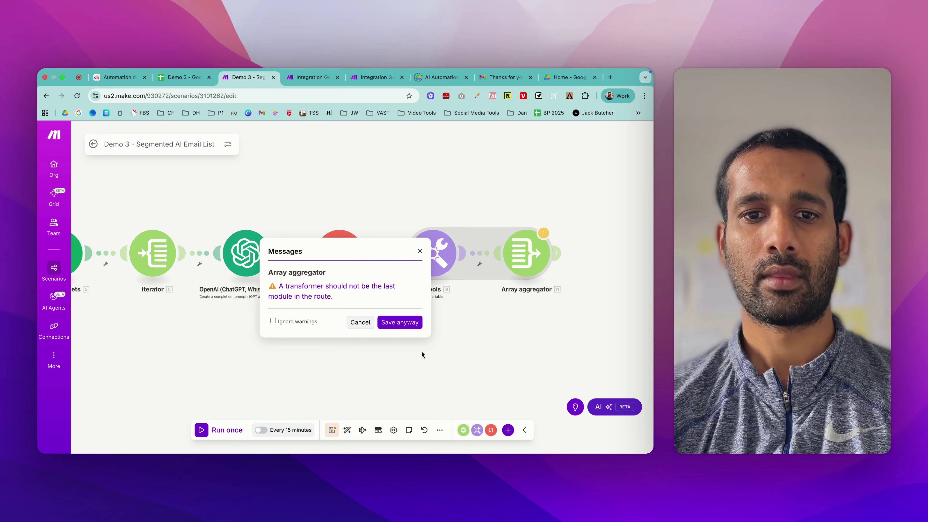
{"action": "left_click", "coordinate": [411, 325]}
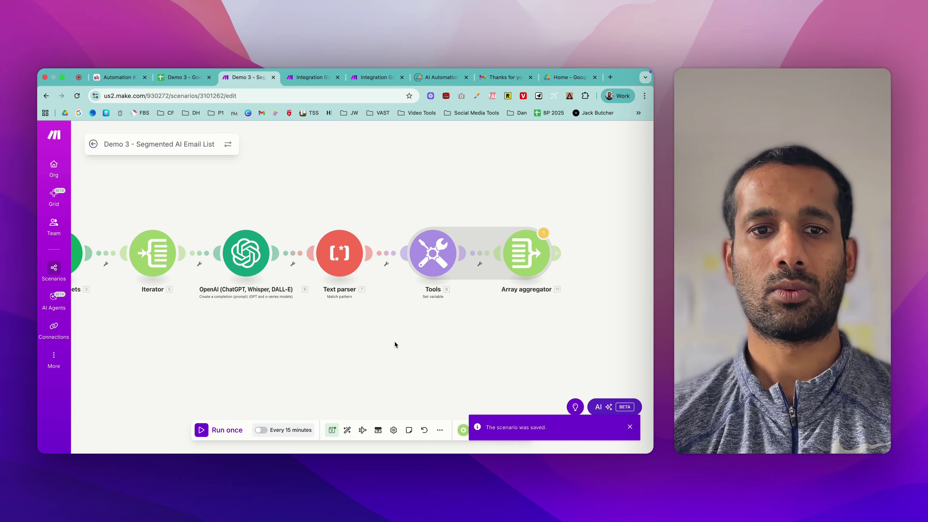
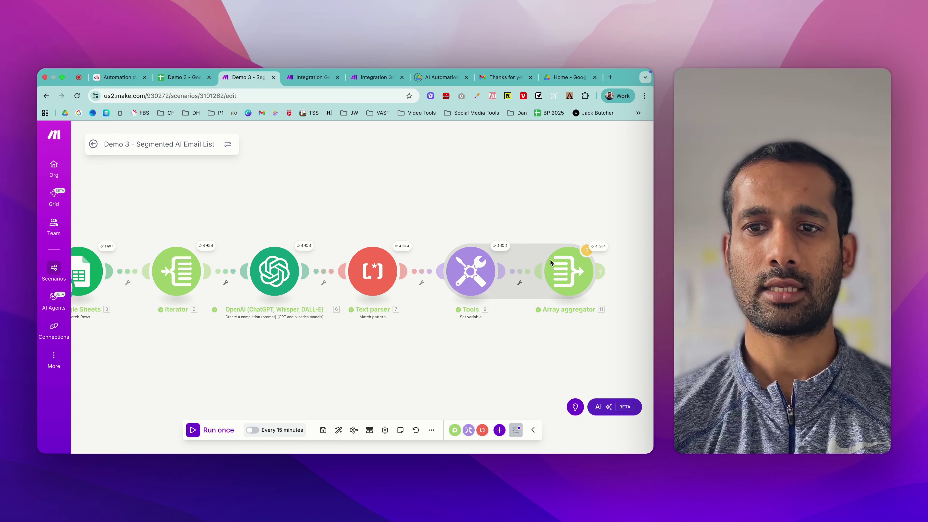
Inspect the input and output of the Array aggregator's first operation, and return to the Skool course instructions.
{"action": "left_click", "coordinate": [600, 247]}
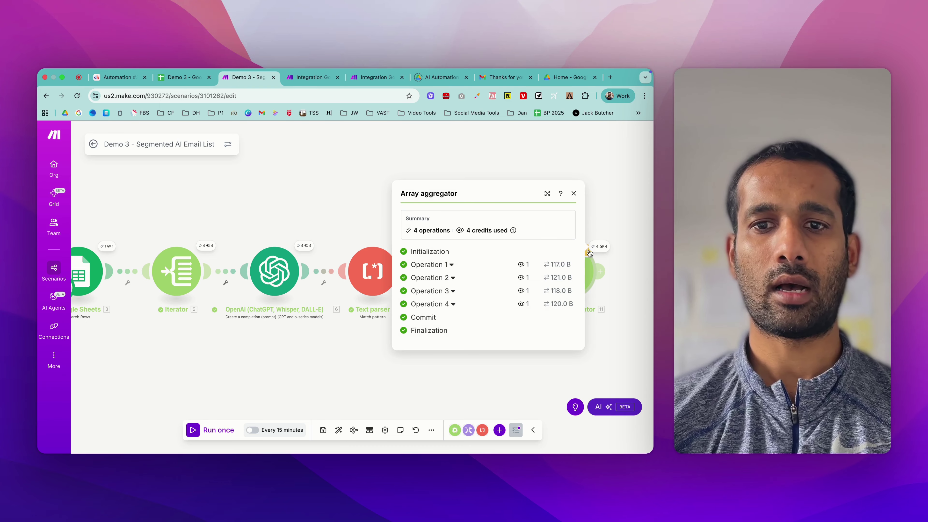
{"action": "left_click", "coordinate": [445, 265]}
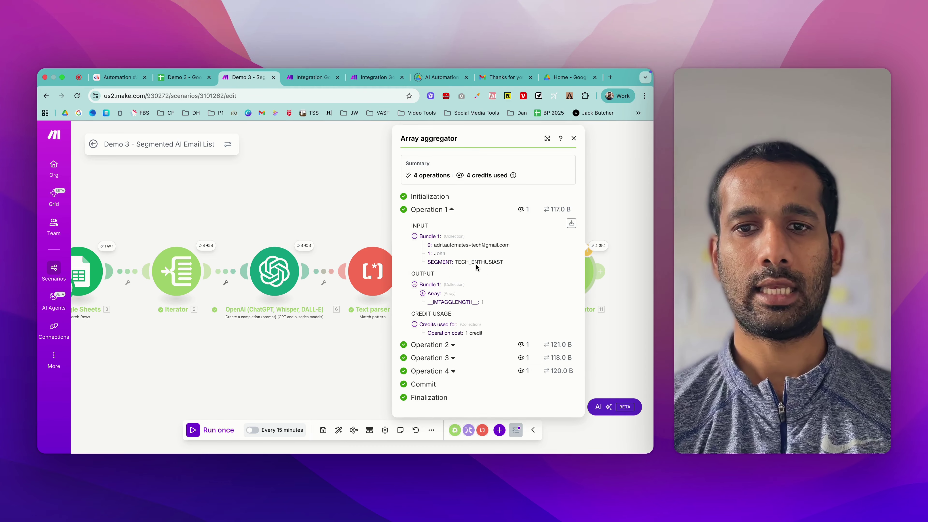
{"action": "left_click", "coordinate": [119, 78]}
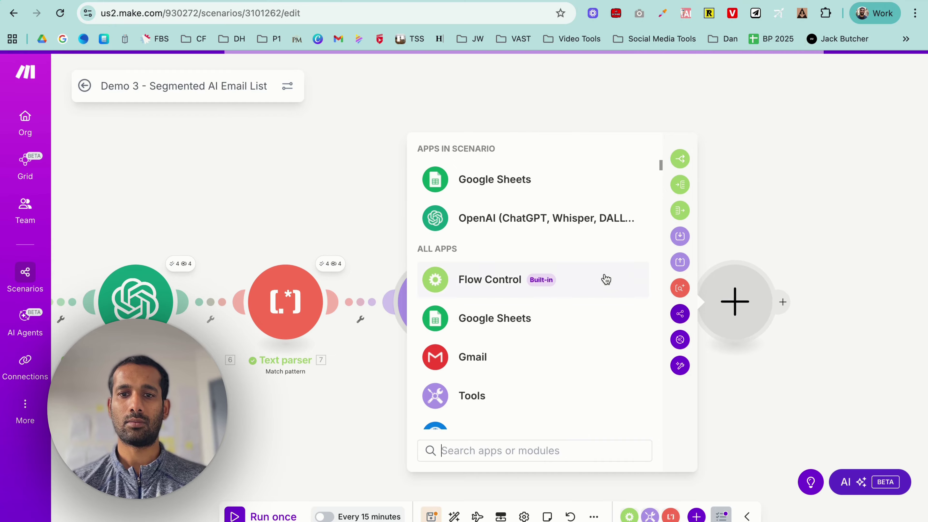
Add an Iterator after the Array aggregator and map the aggregator's Array[] as its array.
{"action": "type", "text": "iter"}
{"action": "left_click", "coordinate": [508, 216]}
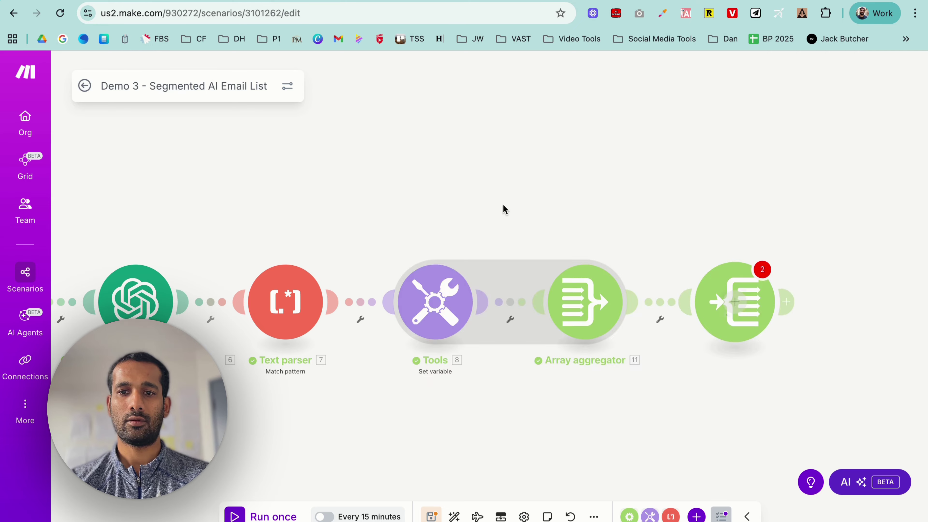
{"action": "left_click", "coordinate": [690, 185]}
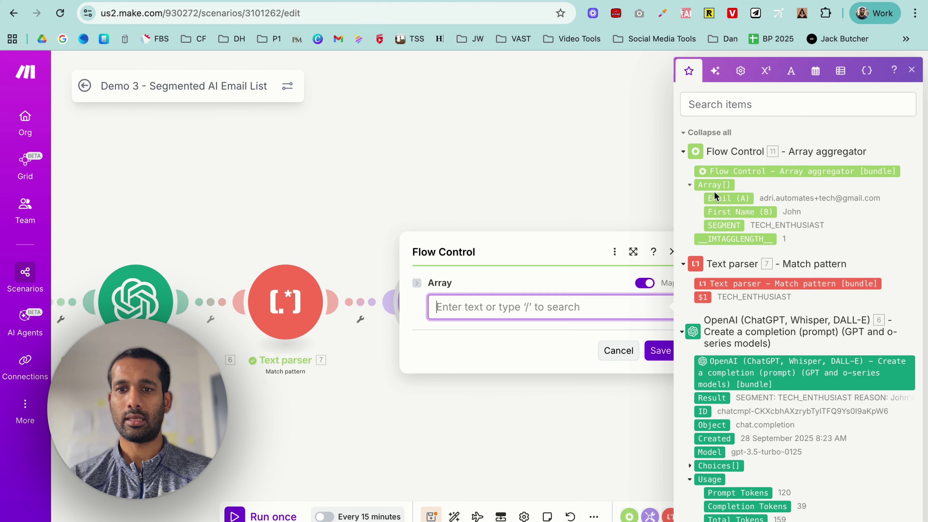
{"action": "left_click", "coordinate": [714, 185]}
{"action": "left_click", "coordinate": [658, 351]}
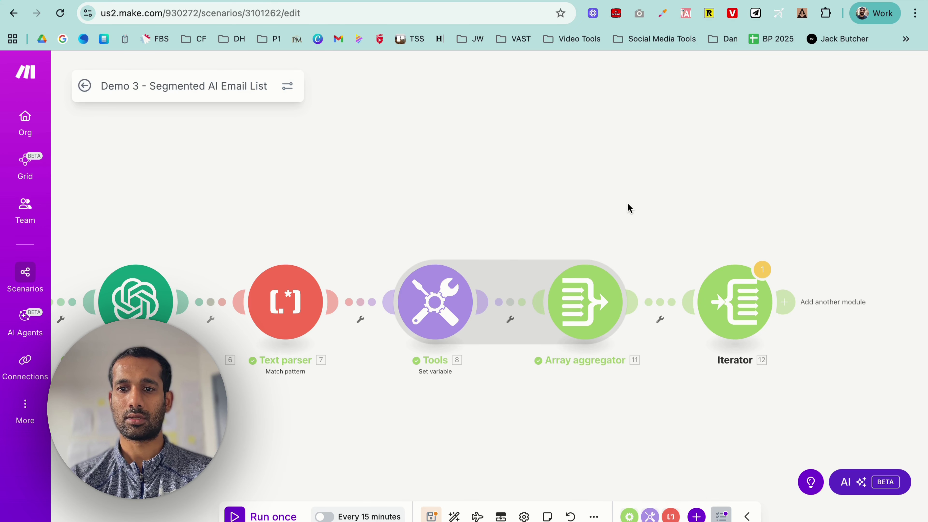
Add a Flow Control Router after the second Iterator and give it four empty routes.
{"action": "scroll", "coordinate": [548, 293], "scroll_direction": "right", "scroll_amount": 5}
{"action": "mouse_move", "coordinate": [526, 311]}
{"action": "left_click", "coordinate": [584, 304]}
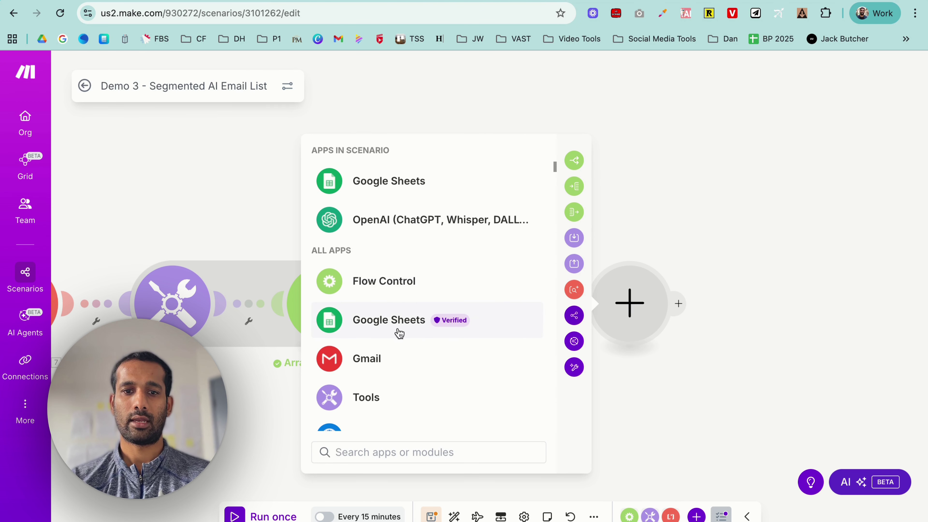
{"action": "left_click", "coordinate": [392, 454]}
{"action": "type", "text": "rout"}
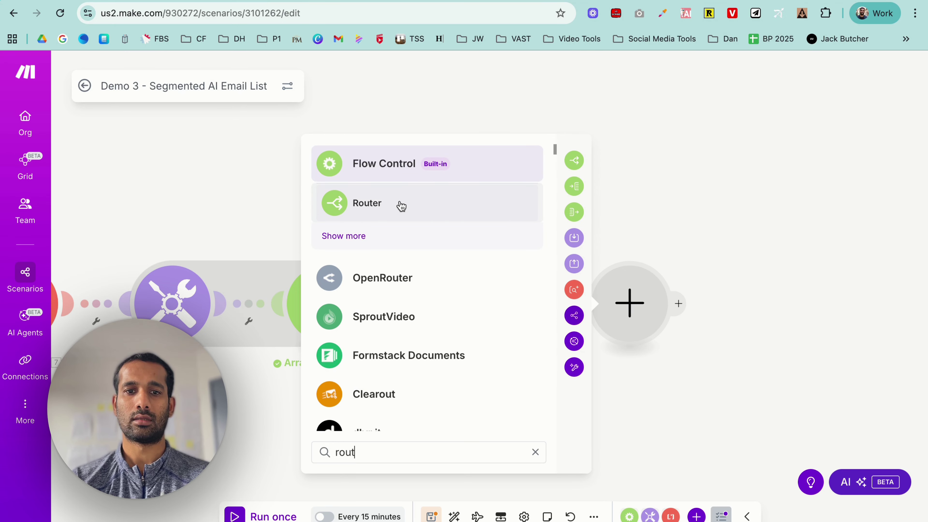
{"action": "left_click", "coordinate": [399, 204]}
{"action": "left_click", "coordinate": [584, 308]}
{"action": "left_click", "coordinate": [585, 308]}
{"action": "scroll", "coordinate": [644, 181], "scroll_direction": "down", "scroll_amount": 2}
{"action": "left_click_drag", "start_coordinate": [644, 181], "coordinate": [520, 175]}
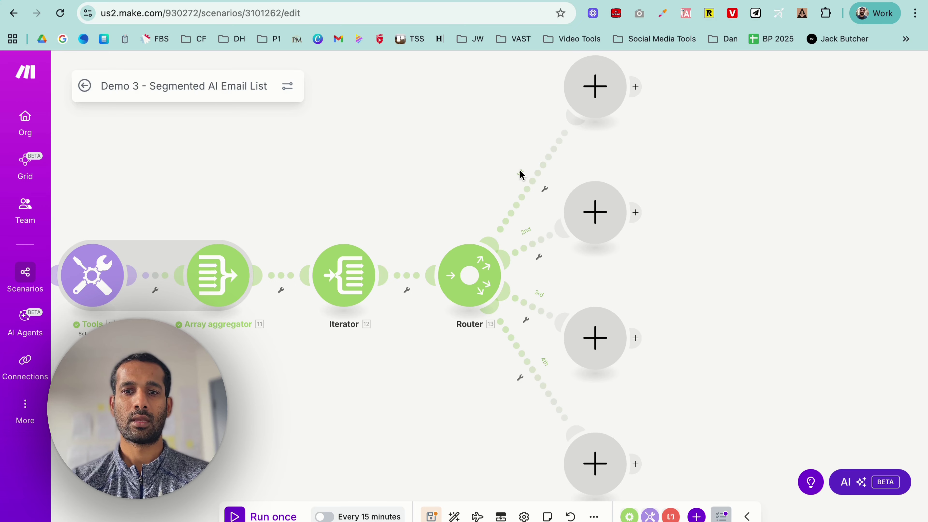
Filter the router's first route so that the iterator's SEGMENT is equal to TECH_ENTHUSIAST, copied from the course instructions.
{"action": "left_click", "coordinate": [546, 192]}
{"action": "left_click", "coordinate": [549, 204]}
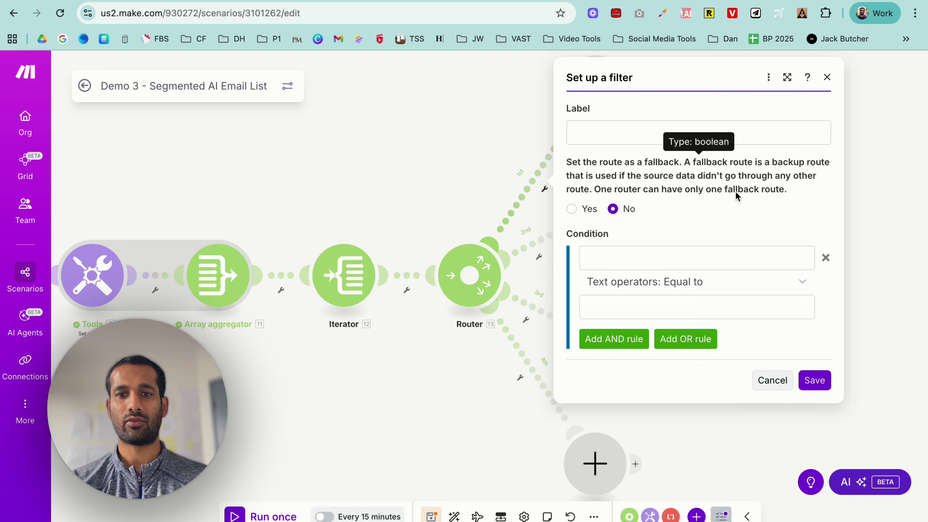
{"action": "left_click", "coordinate": [644, 251]}
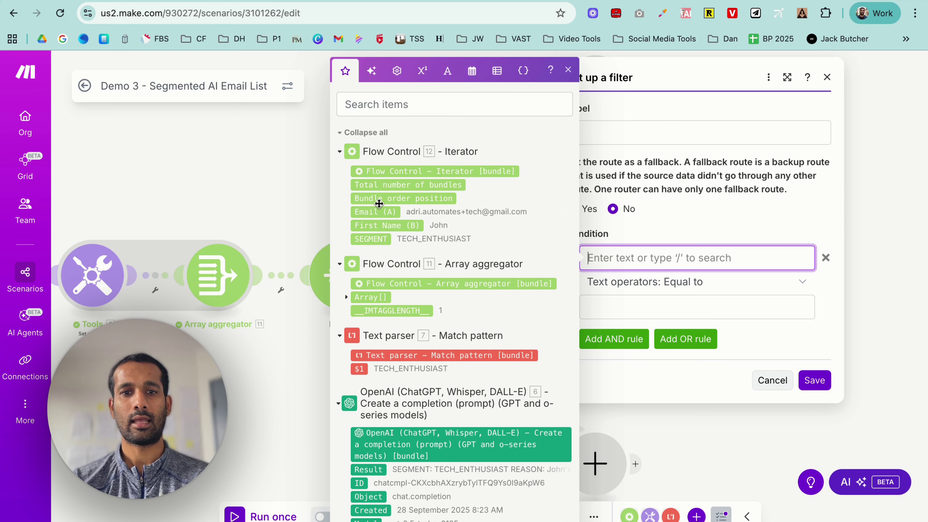
{"action": "left_click", "coordinate": [370, 239]}
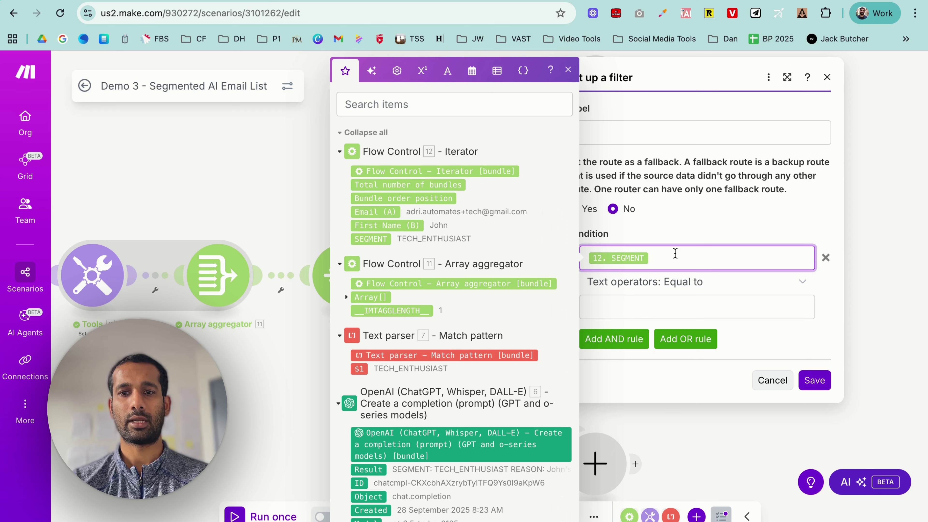
{"action": "left_click", "coordinate": [661, 306]}
{"action": "key", "text": "super+Tab"}
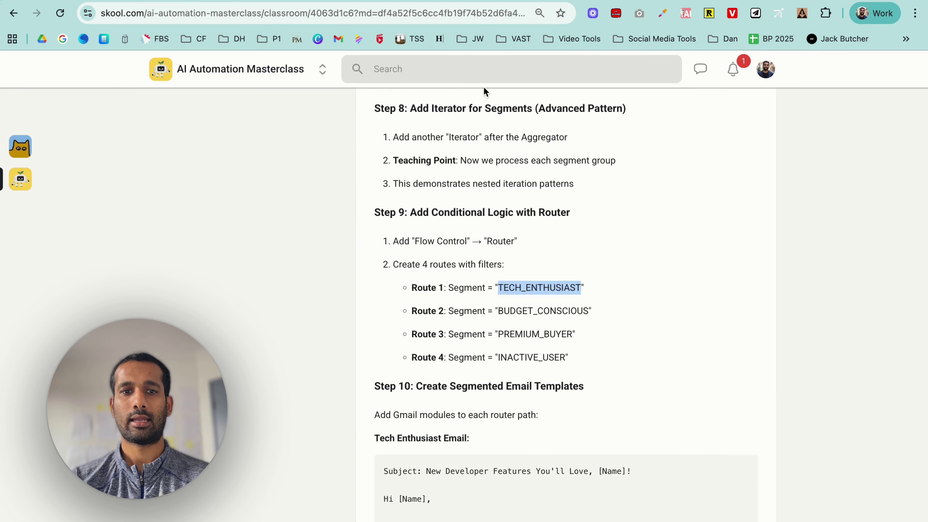
{"action": "key", "text": "super+Tab"}
{"action": "key", "text": "Escape"}
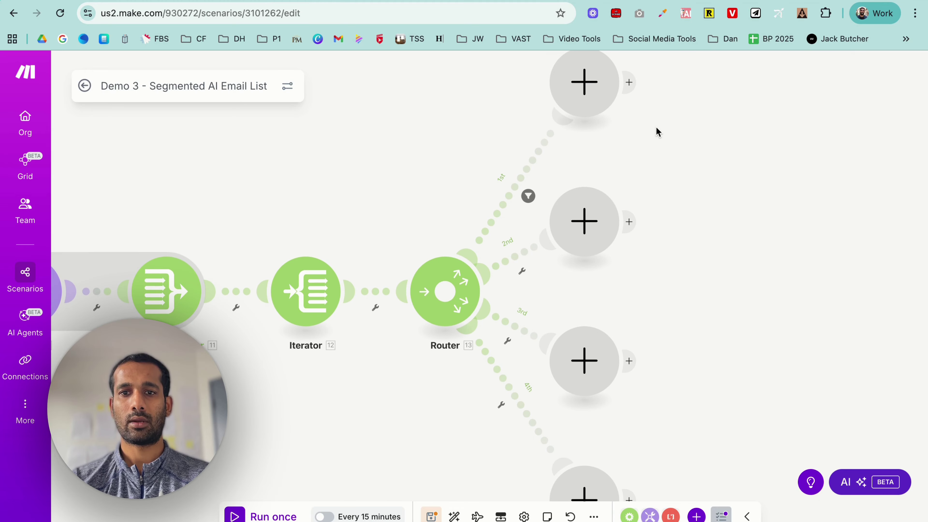
Add a Gmail Send an Email module to the router's first route.
{"action": "left_click_drag", "start_coordinate": [671, 122], "coordinate": [665, 171]}
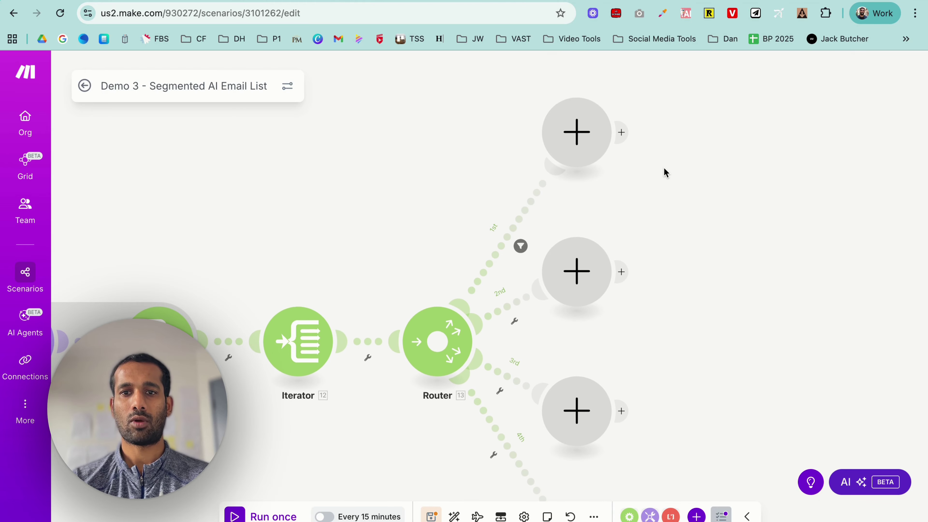
{"action": "left_click", "coordinate": [570, 127]}
{"action": "left_click", "coordinate": [693, 284]}
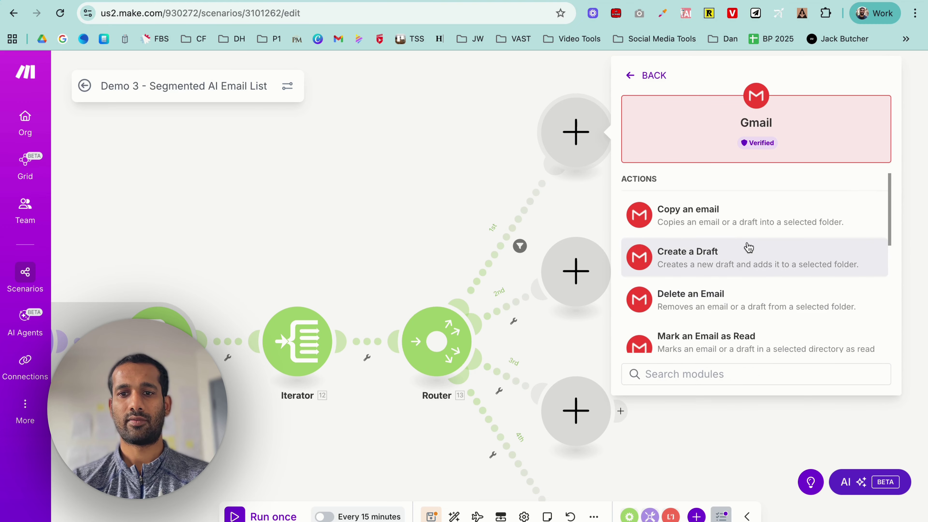
{"action": "scroll", "coordinate": [746, 245], "scroll_direction": "down", "scroll_amount": 5}
{"action": "left_click", "coordinate": [731, 319]}
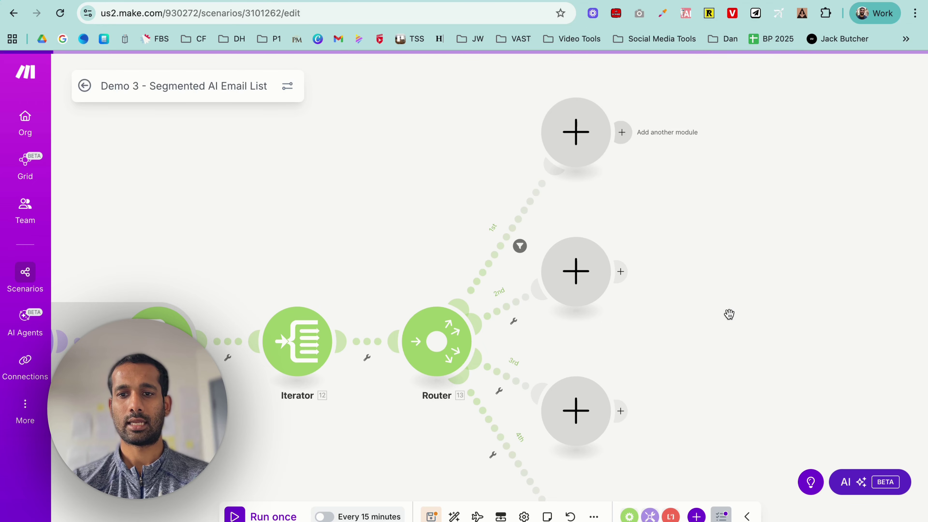
{"action": "left_click", "coordinate": [689, 211]}
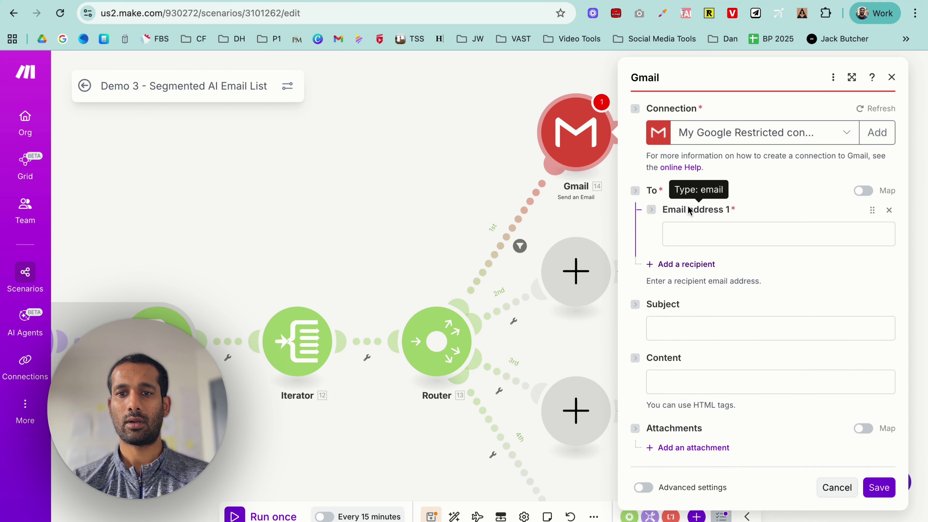
Map the second Iterator's Email (A) as the Gmail module's recipient address.
{"action": "left_click", "coordinate": [698, 233]}
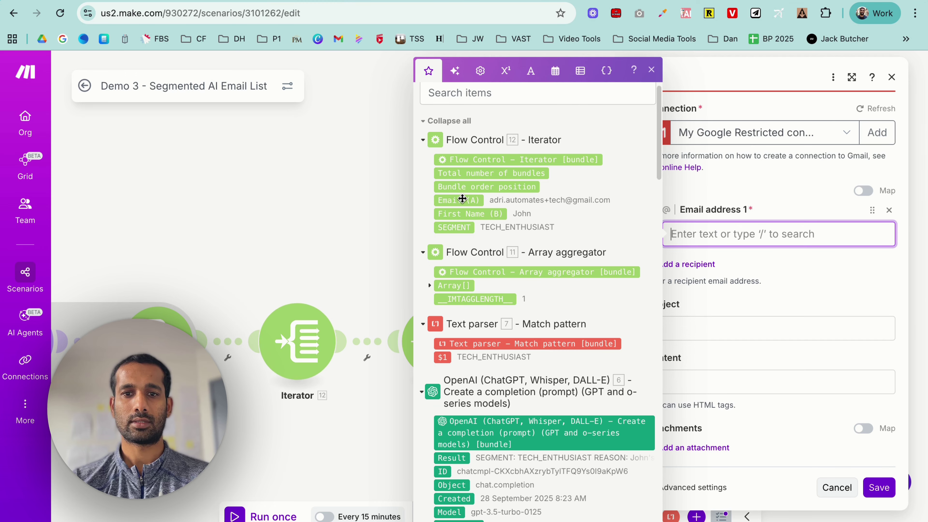
{"action": "left_click_drag", "start_coordinate": [458, 200], "coordinate": [712, 234]}
{"action": "left_click", "coordinate": [790, 277]}
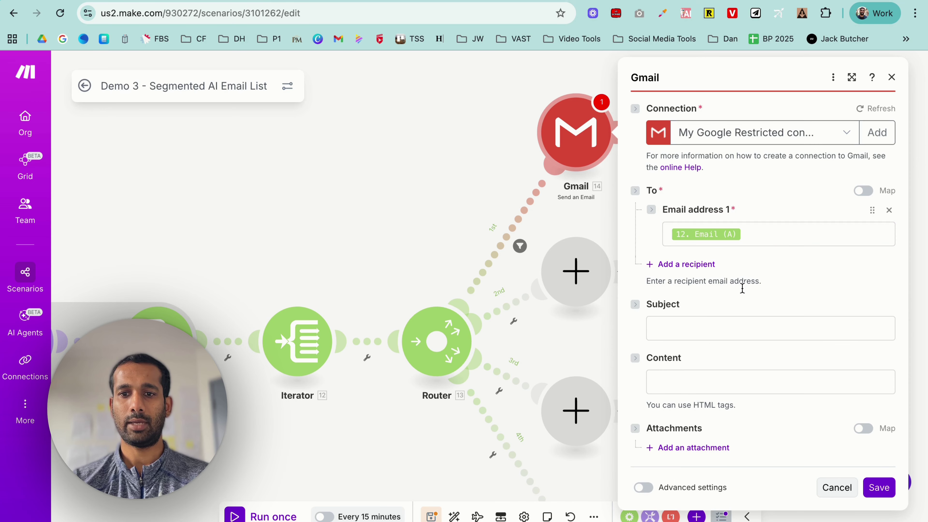
Enter "Hey" followed by the iterator's First Name (B) as the Gmail subject.
{"action": "left_click", "coordinate": [668, 328]}
{"action": "type", "text": "Hey"}
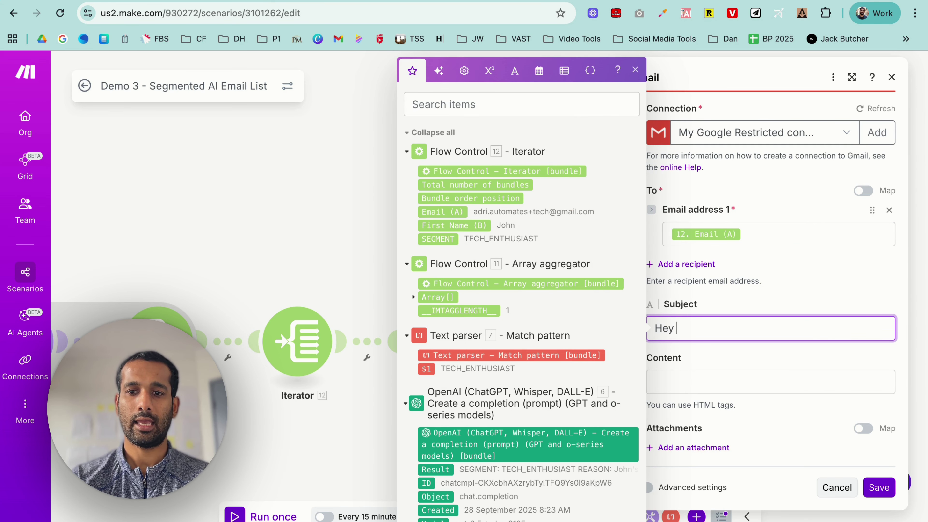
{"action": "left_click", "coordinate": [454, 225]}
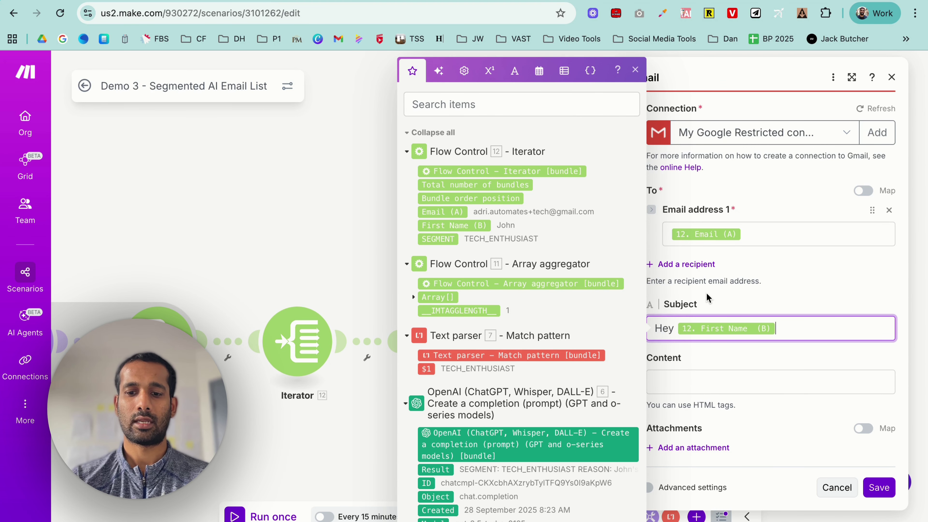
Replace the Gmail subject with the course's "New Developer Features You'll Love, [Name]!", mapping the iterator's First Name (B) in place of [Name].
{"action": "key", "text": "ctrl+Tab"}
{"action": "left_click_drag", "start_coordinate": [425, 288], "coordinate": [636, 289]}
{"action": "key", "text": "super+c"}
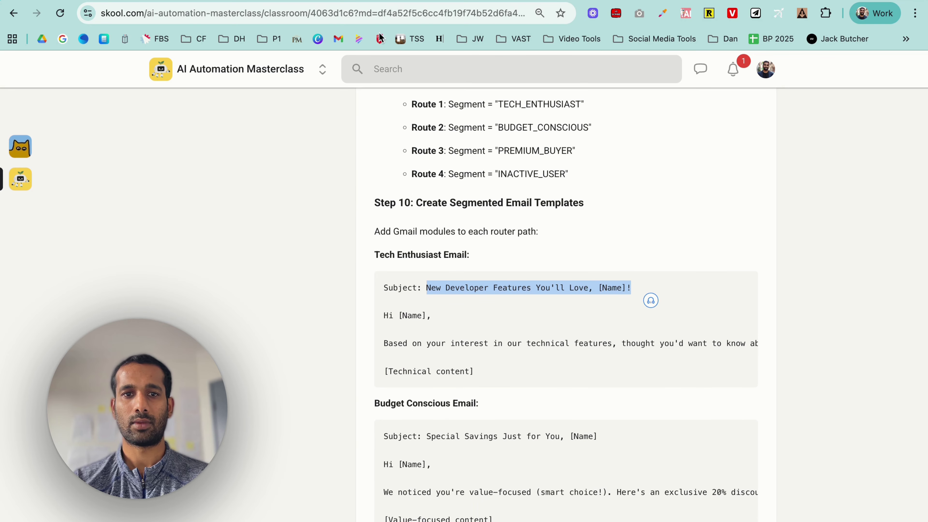
{"action": "key", "text": "ctrl+Tab"}
{"action": "key", "text": "super+a"}
{"action": "key", "text": "super+v"}
{"action": "key", "text": "BackSpace"}
{"action": "key", "text": "BackSpace"}
{"action": "key", "text": "BackSpace"}
{"action": "key", "text": "BackSpace"}
{"action": "key", "text": "BackSpace"}
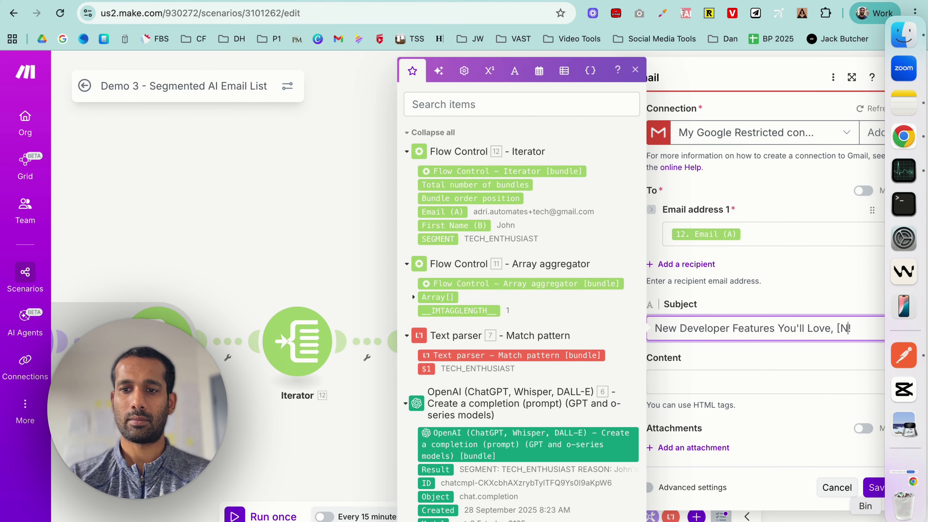
{"action": "left_click", "coordinate": [442, 225]}
{"action": "left_click", "coordinate": [706, 400]}
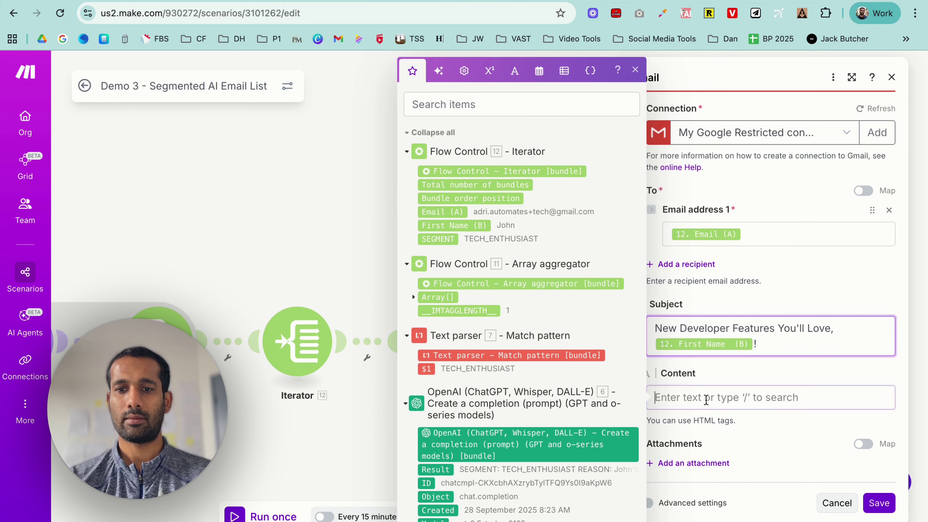
Fill the first-route Gmail content with the course's Tech Enthusiast email body, mapping the iterator's First Name (B) in place of [Name].
{"action": "key", "text": "ctrl+Tab"}
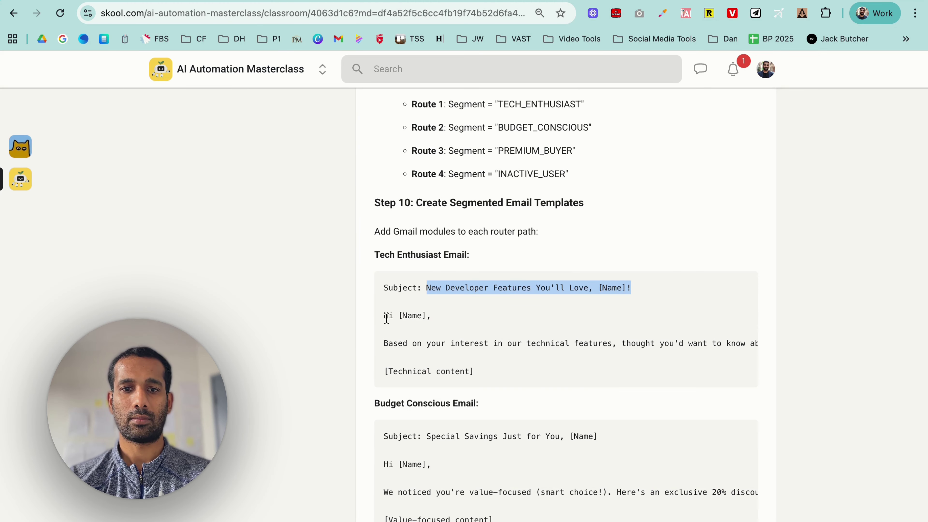
{"action": "left_click_drag", "start_coordinate": [385, 316], "coordinate": [506, 388]}
{"action": "key", "text": "ctrl+Tab"}
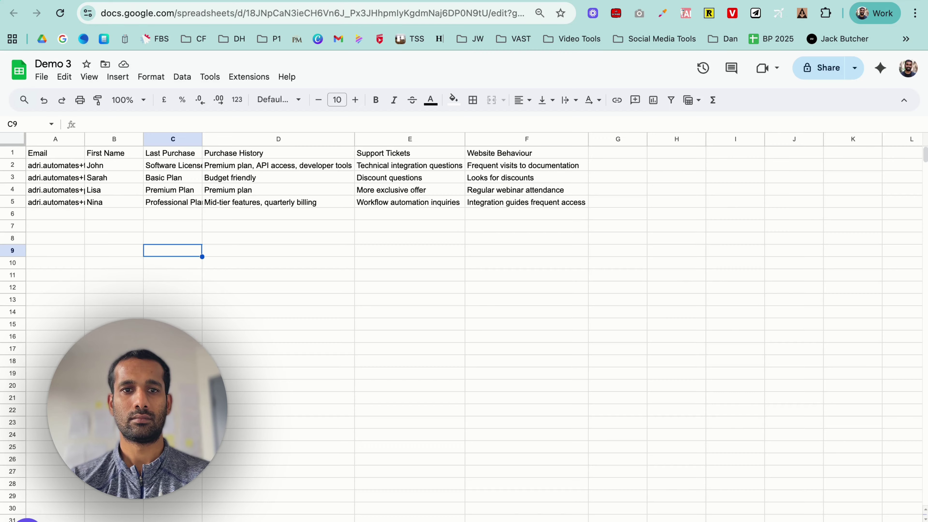
{"action": "key", "text": "ctrl+Tab"}
{"action": "key", "text": "ctrl+v"}
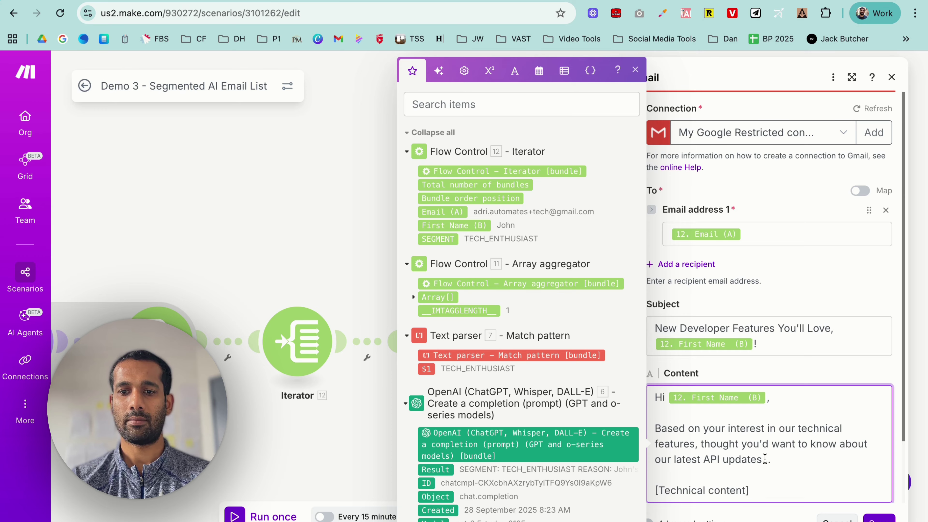
Append "<br><br>" to the greeting, the API updates paragraph and the [Technical content] line in the Gmail content.
{"action": "scroll", "coordinate": [761, 441], "scroll_direction": "down", "scroll_amount": 1}
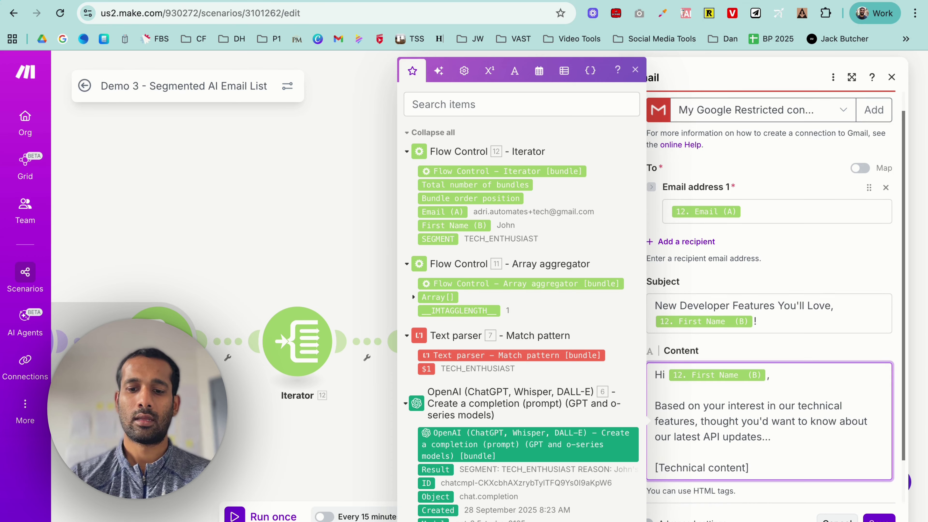
{"action": "type", "text": "<br><br>"}
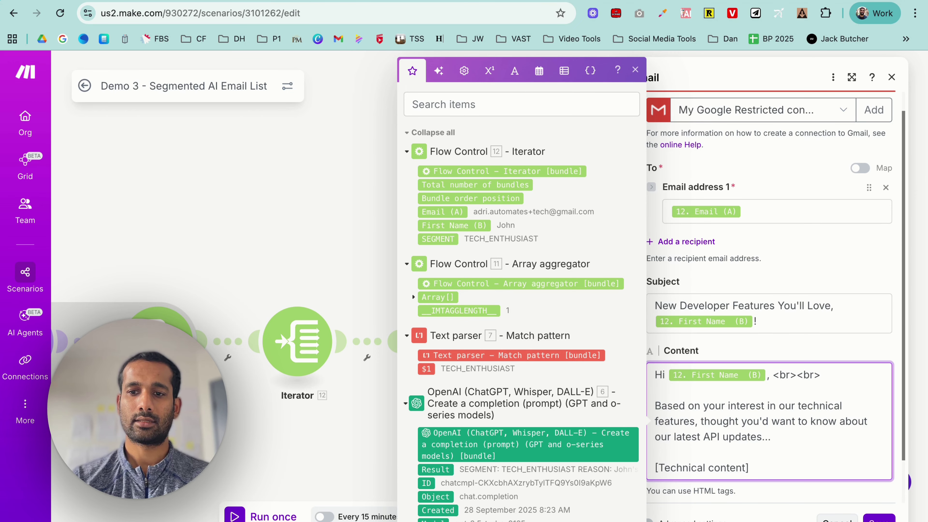
{"action": "key", "text": "shift+Left"}
{"action": "key", "text": "shift+Left"}
{"action": "key", "text": "shift+Left"}
{"action": "key", "text": "shift+Left"}
{"action": "key", "text": "shift+Left"}
{"action": "key", "text": "shift+Left"}
{"action": "key", "text": "shift+Left"}
{"action": "key", "text": "shift+Left"}
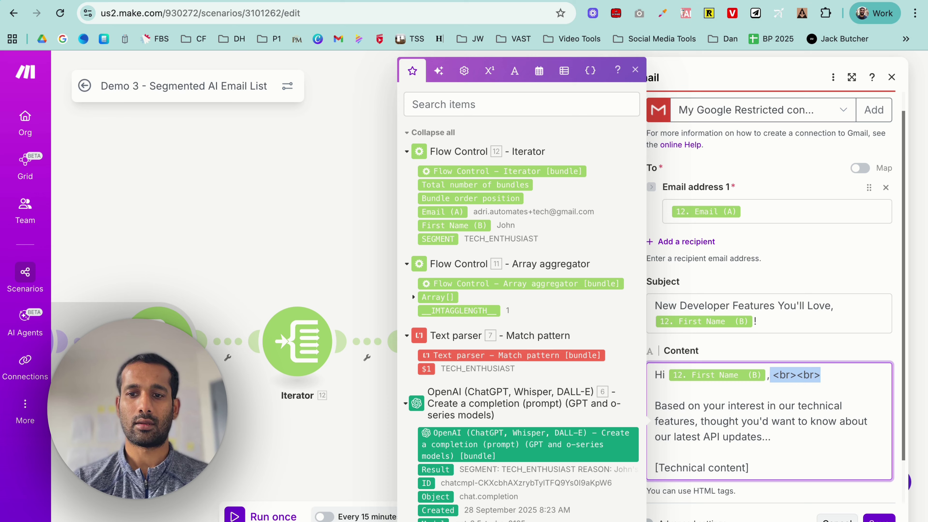
{"action": "key", "text": "ctrl+c"}
{"action": "left_click", "coordinate": [775, 435]}
{"action": "key", "text": "ctrl+v"}
{"action": "left_click", "coordinate": [763, 467]}
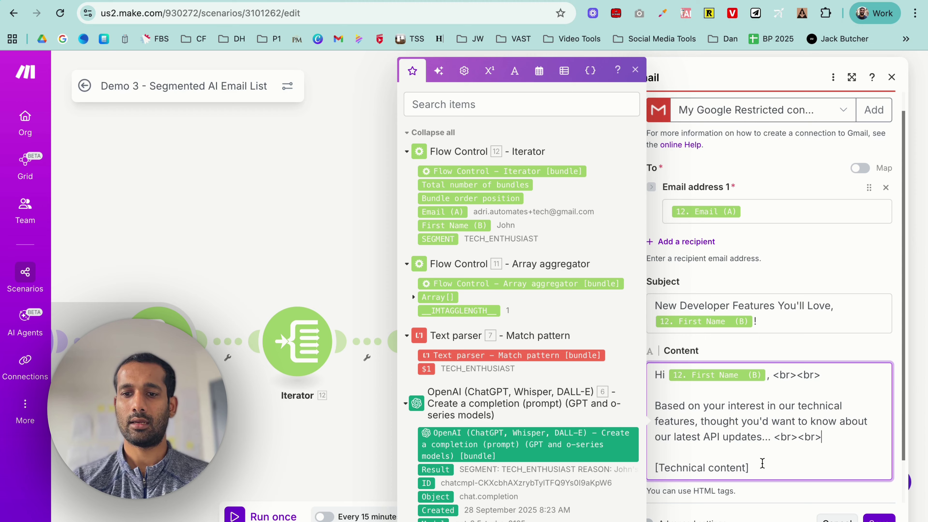
{"action": "key", "text": "ctrl+v"}
End the email content with a "Best, <br>" sign-off and the sender's first name on the following line, and save the Gmail module.
{"action": "key", "text": "Return"}
{"action": "key", "text": "Return"}
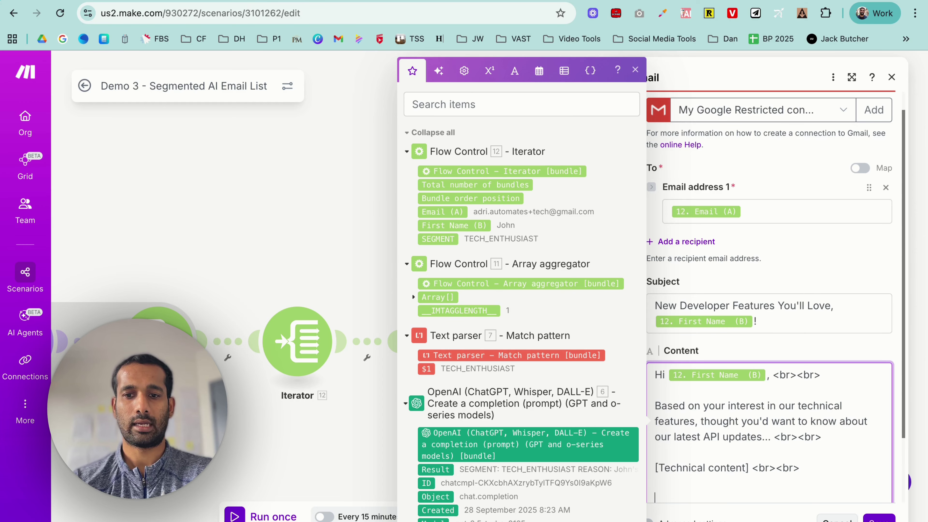
{"action": "type", "text": "Best,"}
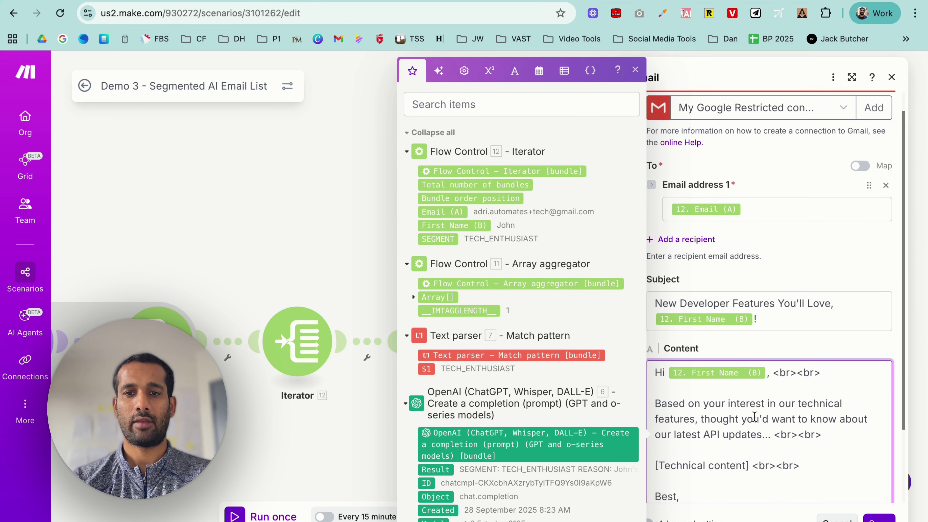
{"action": "key", "text": "Return"}
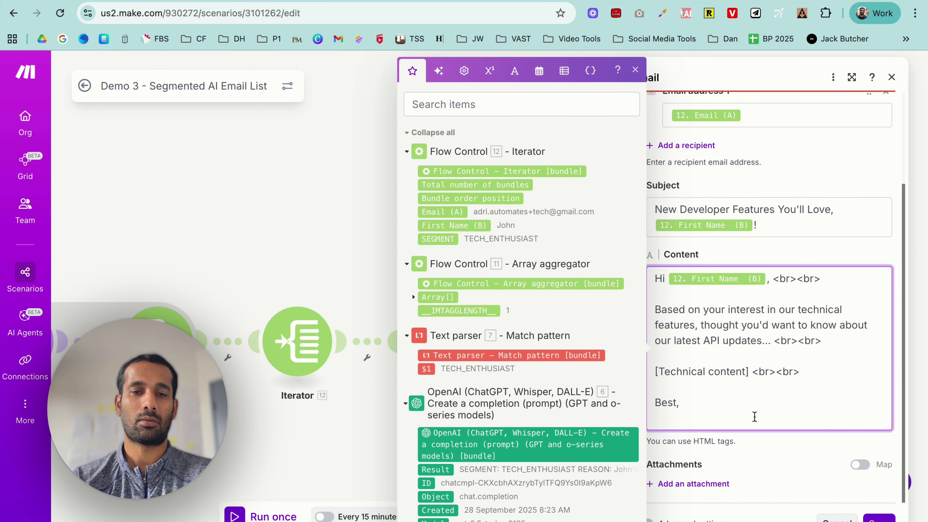
{"action": "type", "text": "Adrian"}
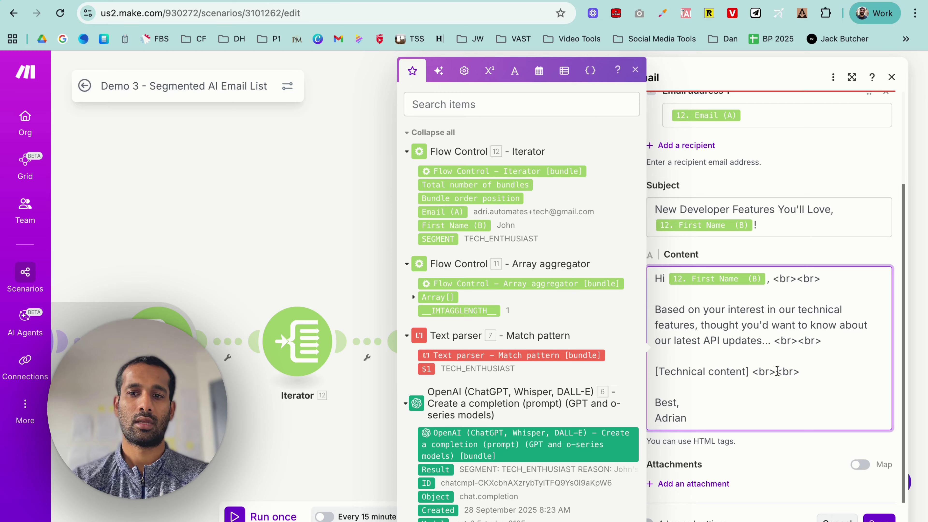
{"action": "left_click", "coordinate": [695, 402]}
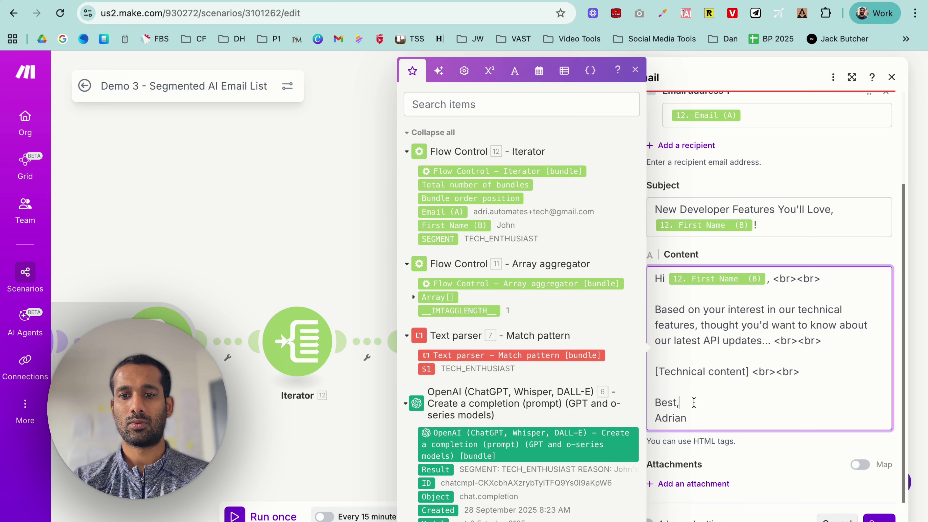
{"action": "type", "text": "<br>"}
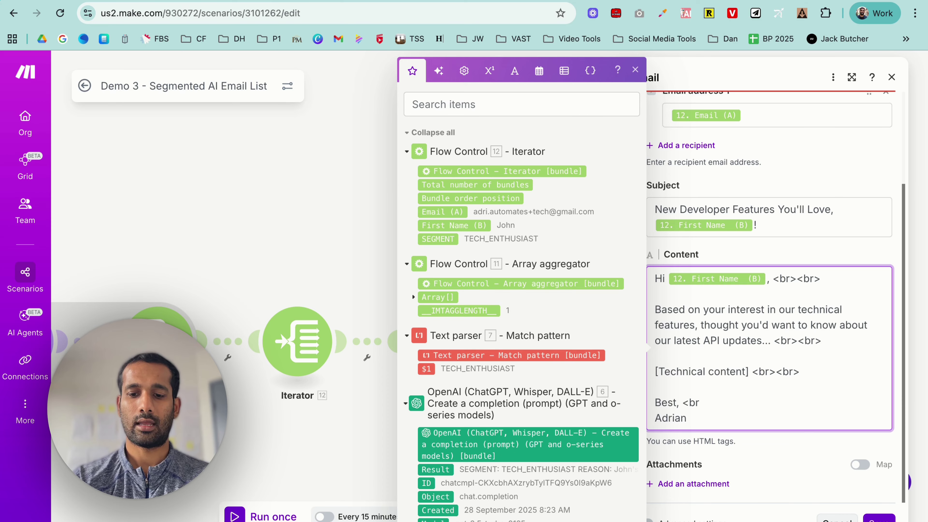
{"action": "left_click", "coordinate": [880, 520]}
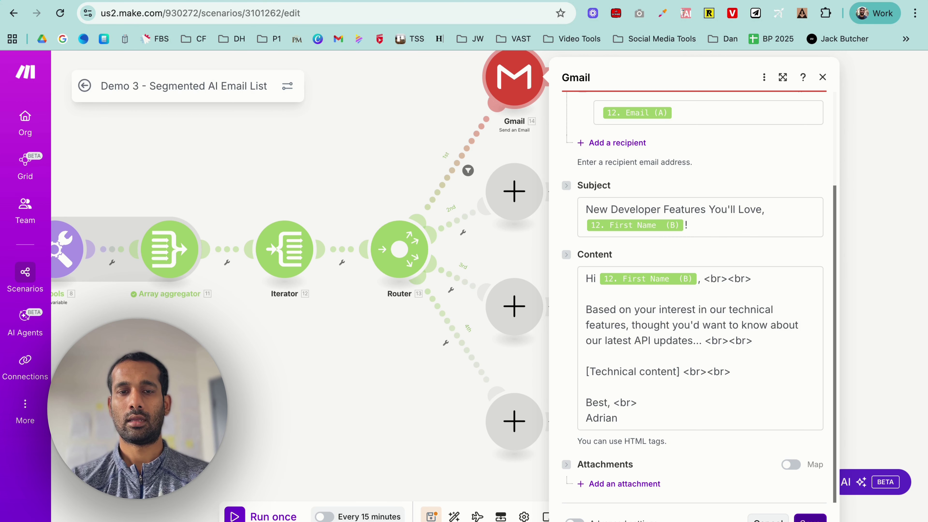
{"action": "key", "text": "Escape"}
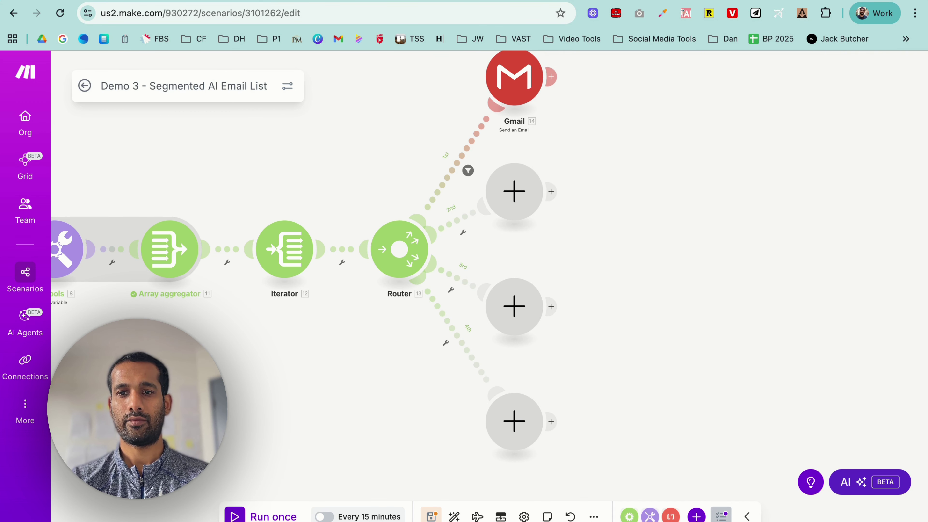
Set up the router's second-route filter so the iterator's SEGMENT is equal to the course's BUDGET_CONSCIOUS value, and save it.
{"action": "left_click", "coordinate": [462, 233]}
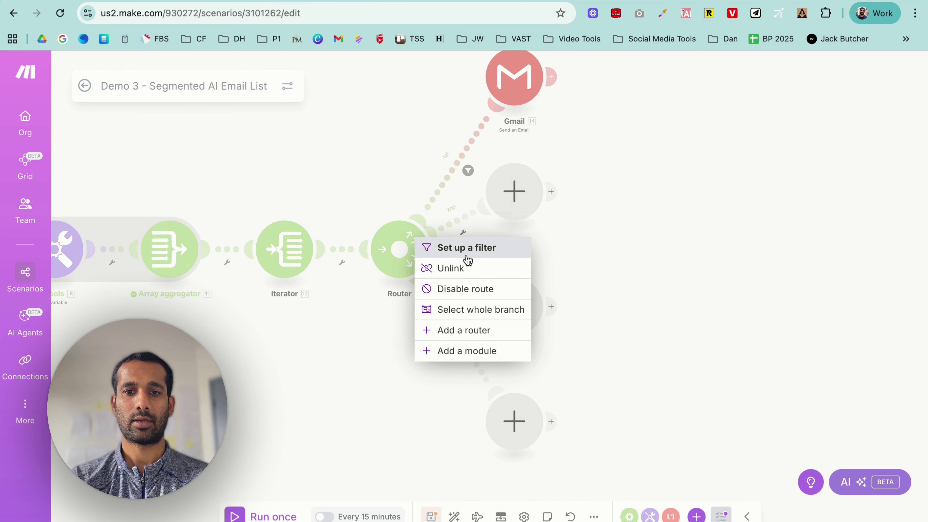
{"action": "left_click", "coordinate": [468, 248]}
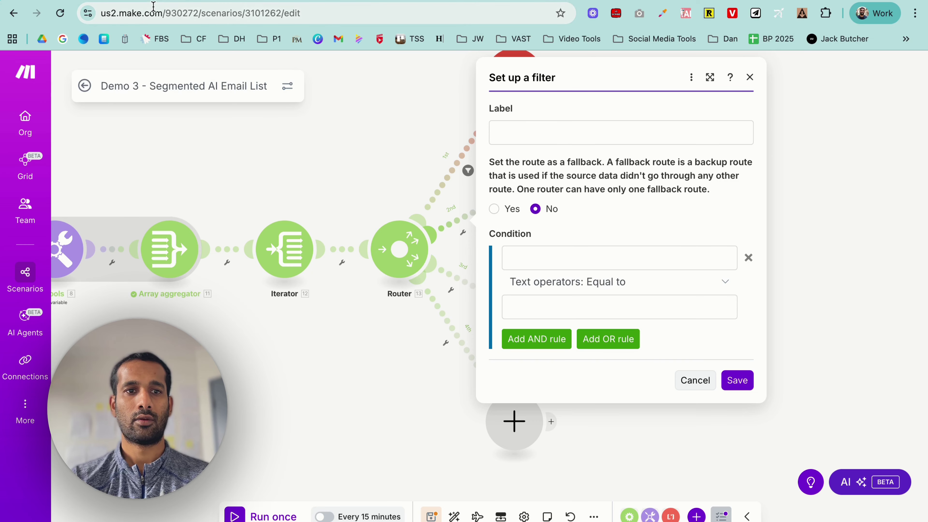
{"action": "left_click", "coordinate": [144, 0]}
{"action": "scroll", "coordinate": [514, 339], "scroll_direction": "down", "scroll_amount": 1}
{"action": "scroll", "coordinate": [514, 338], "scroll_direction": "up", "scroll_amount": 4}
{"action": "double_click", "coordinate": [540, 238]}
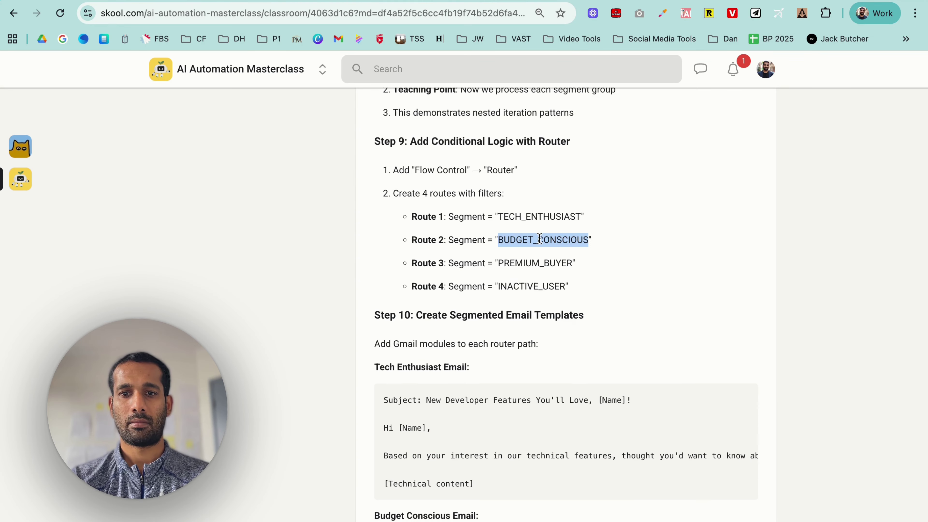
{"action": "key", "text": "ctrl+c"}
{"action": "left_click", "coordinate": [230, 2]}
{"action": "key", "text": "ctrl+v"}
{"action": "double_click", "coordinate": [598, 249]}
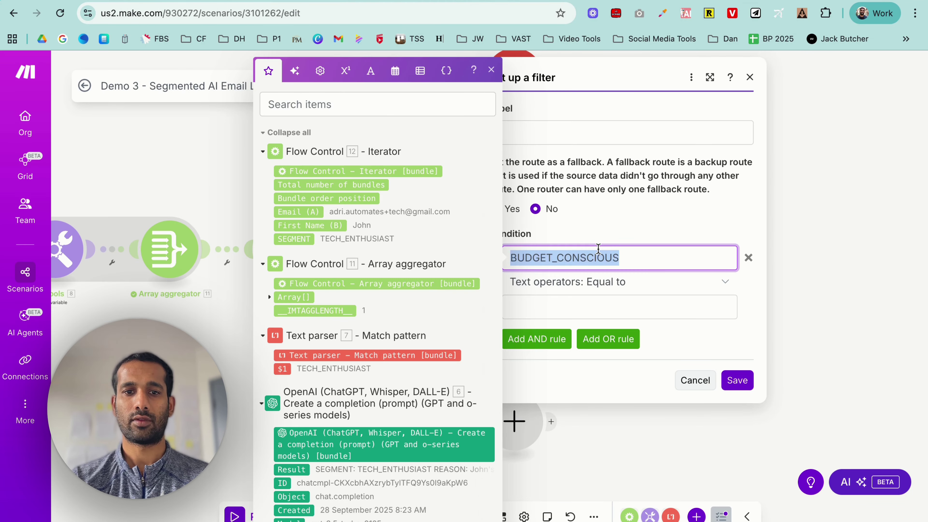
{"action": "left_click", "coordinate": [295, 239]}
{"action": "left_click", "coordinate": [569, 309]}
{"action": "key", "text": "super+v"}
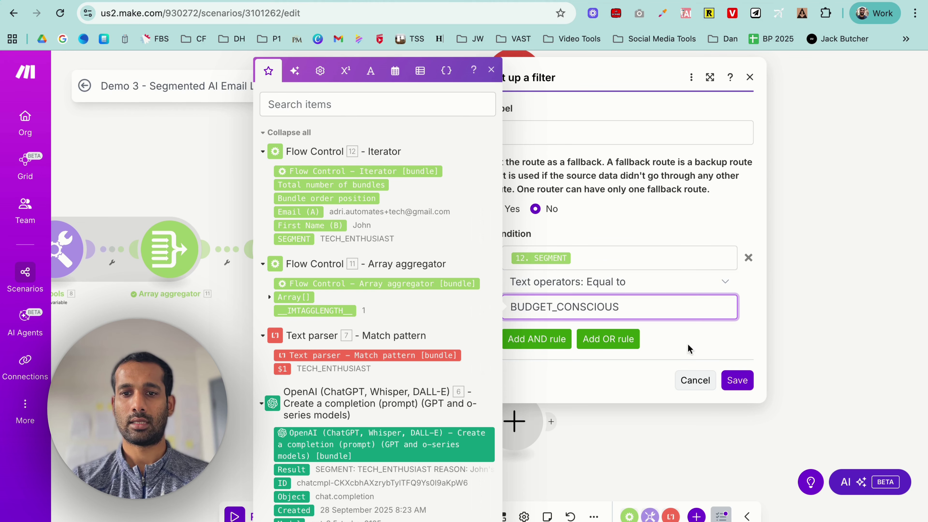
{"action": "left_click", "coordinate": [739, 387]}
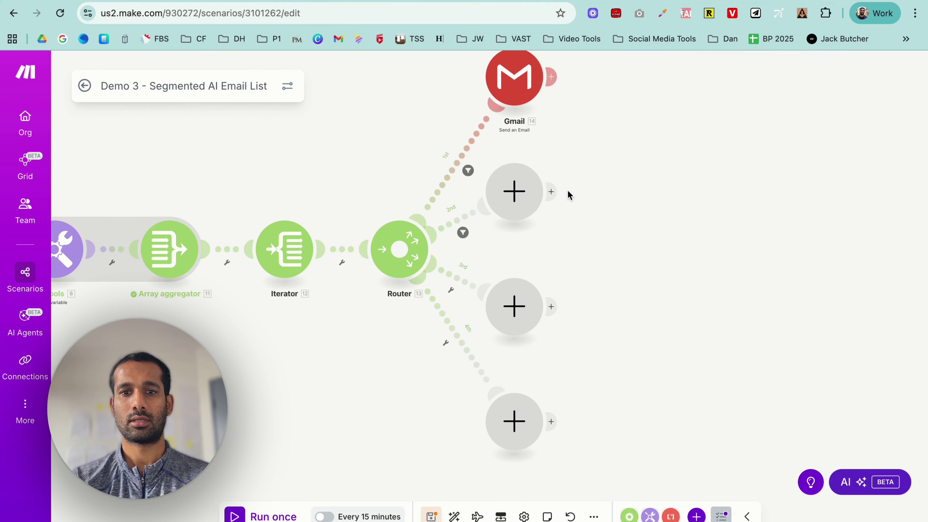
Set up the router's third-route filter so the iterator's SEGMENT is equal to PREMIUM_BUYER, and save it.
{"action": "left_click", "coordinate": [451, 288]}
{"action": "left_click", "coordinate": [454, 307]}
{"action": "key", "text": "ctrl+Tab"}
{"action": "left_click", "coordinate": [550, 257]}
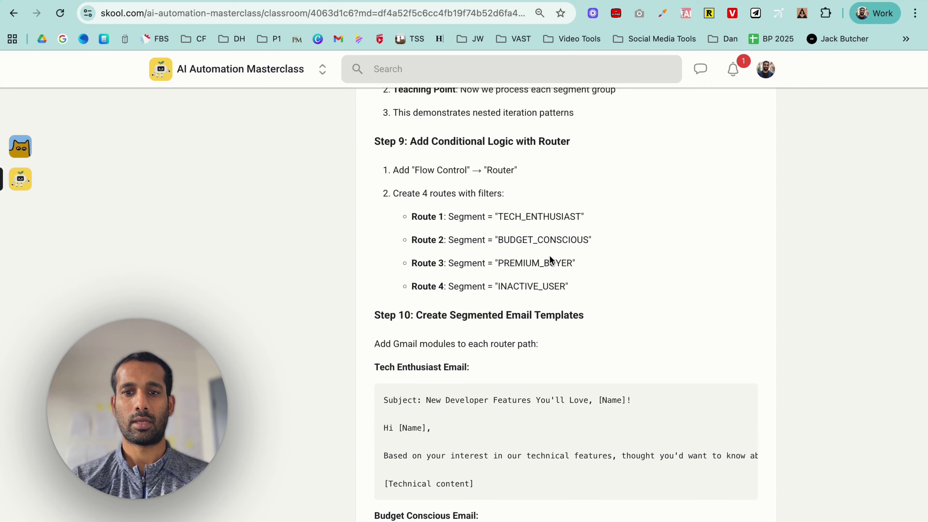
{"action": "key", "text": "ctrl+shift+Tab"}
{"action": "left_click", "coordinate": [570, 357]}
{"action": "key", "text": "super+v"}
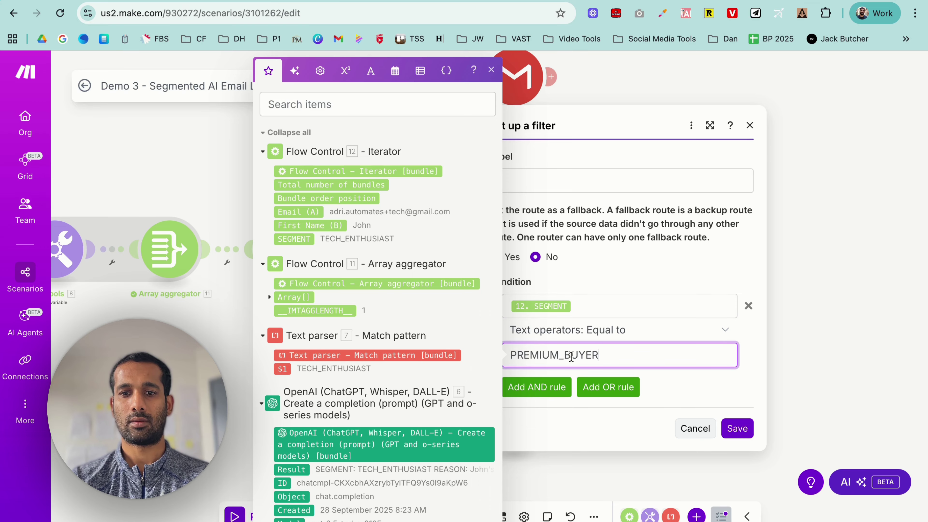
{"action": "left_click", "coordinate": [738, 428]}
Set up the router's fourth-route filter so the iterator's SEGMENT is equal to INACTIVE_USER, and save it.
{"action": "key", "text": "ctrl+Tab"}
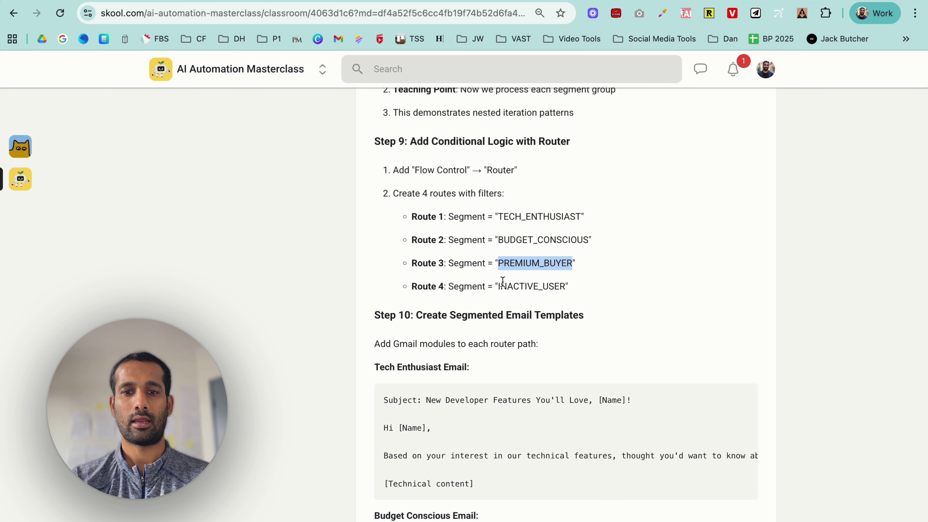
{"action": "double_click", "coordinate": [516, 286]}
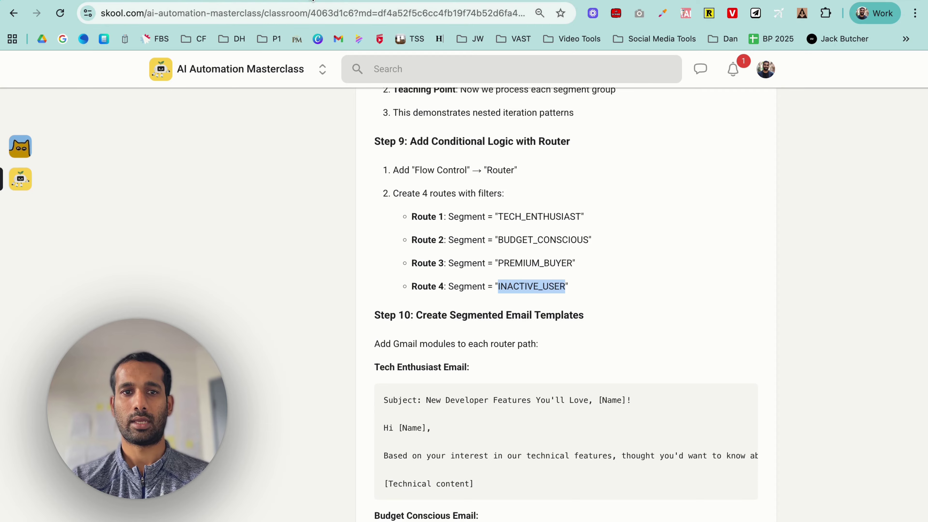
{"action": "key", "text": "ctrl+shift+Tab"}
{"action": "left_click", "coordinate": [452, 368]}
{"action": "left_click", "coordinate": [428, 357]}
{"action": "left_click", "coordinate": [523, 363]}
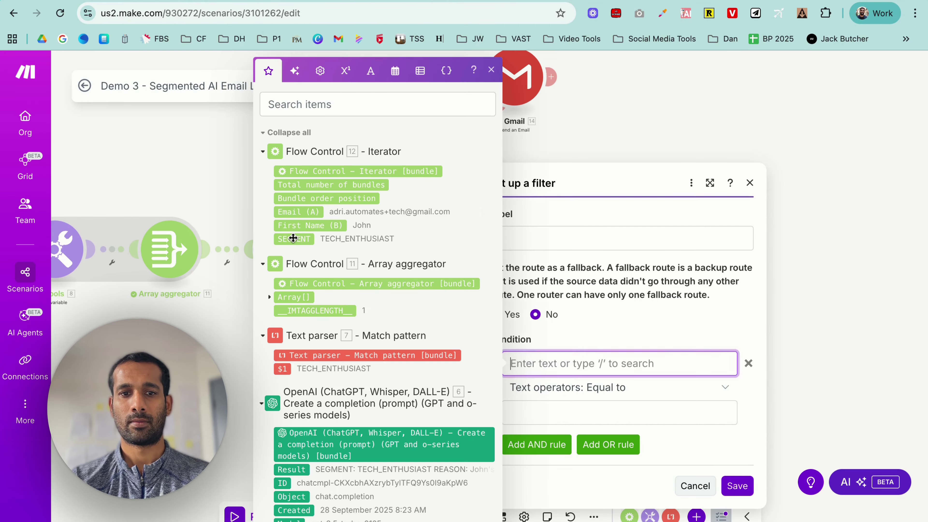
{"action": "left_click", "coordinate": [293, 238]}
{"action": "left_click", "coordinate": [596, 411]}
{"action": "key", "text": "ctrl+v"}
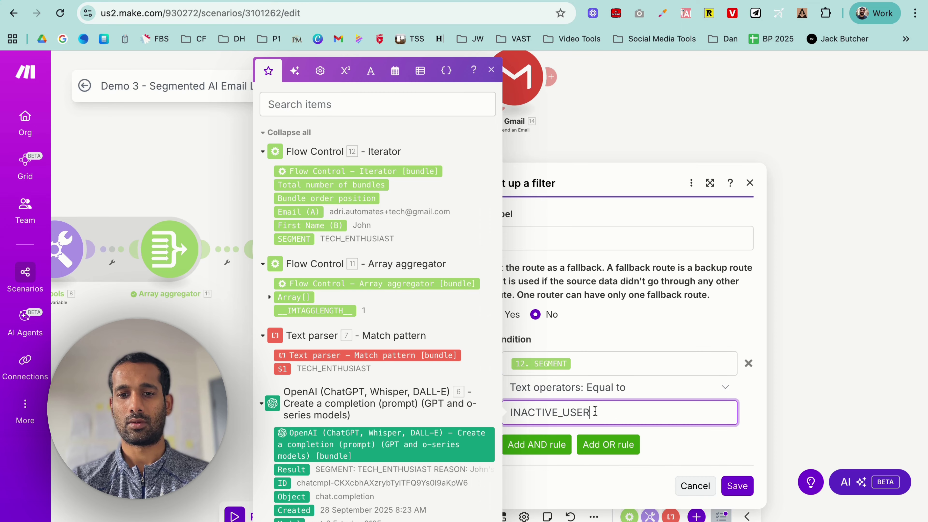
{"action": "left_click", "coordinate": [657, 330]}
{"action": "left_click", "coordinate": [737, 485]}
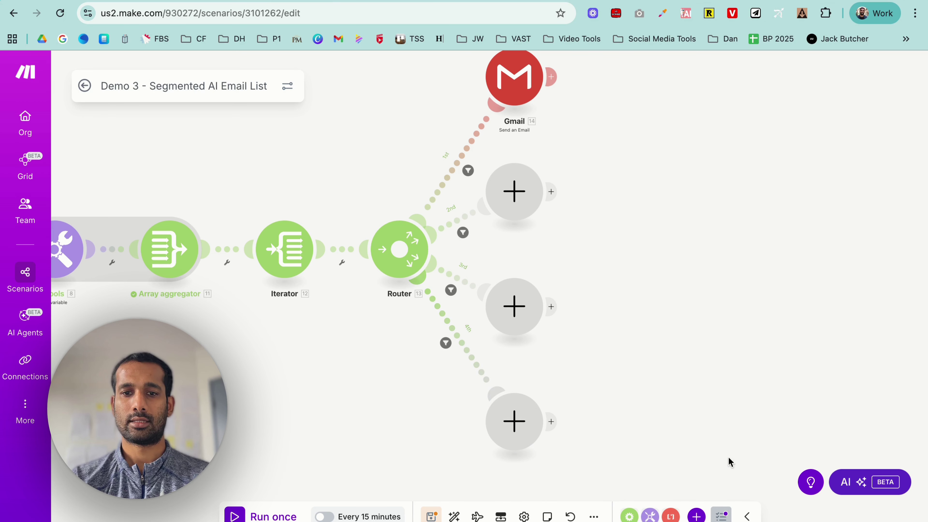
Add a Gmail Send an Email module to the router's second route.
{"action": "left_click", "coordinate": [514, 191]}
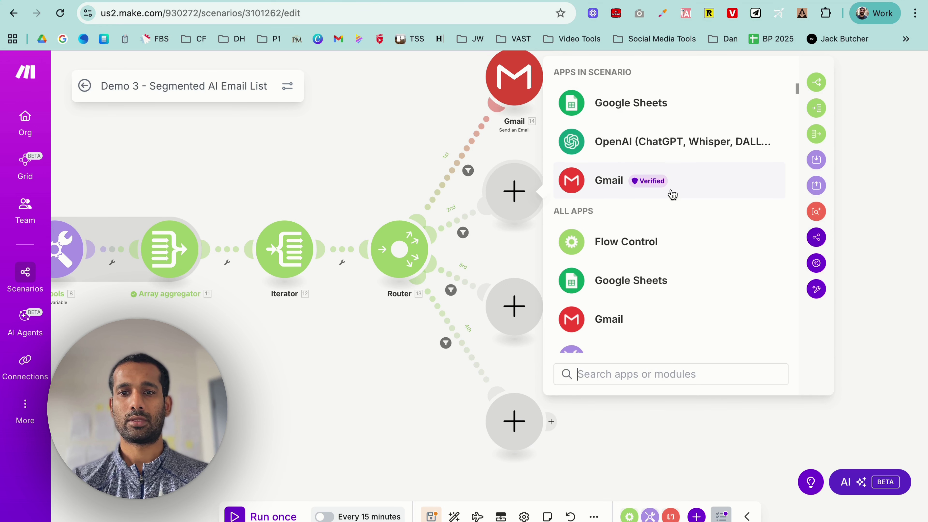
{"action": "left_click", "coordinate": [604, 180]}
{"action": "scroll", "coordinate": [644, 250], "scroll_direction": "down", "scroll_amount": 5}
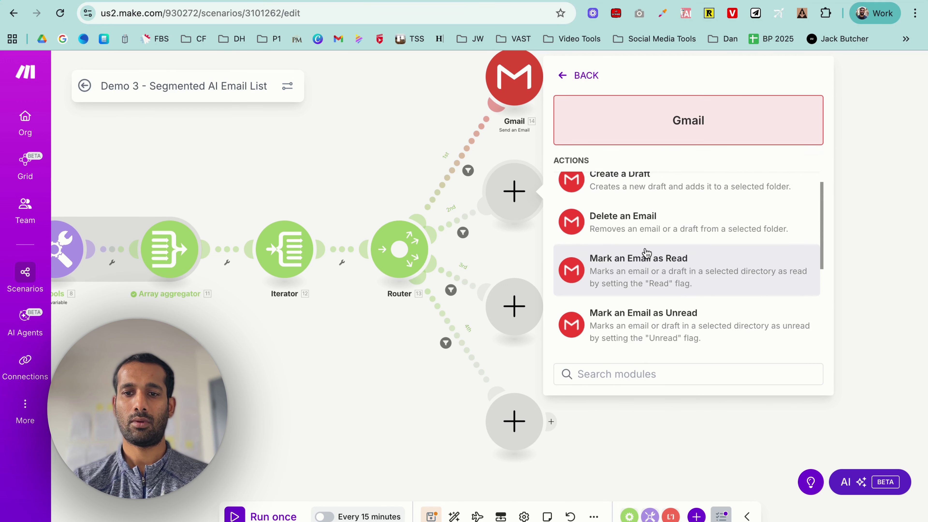
{"action": "scroll", "coordinate": [646, 252], "scroll_direction": "down", "scroll_amount": 2}
{"action": "left_click", "coordinate": [624, 264]}
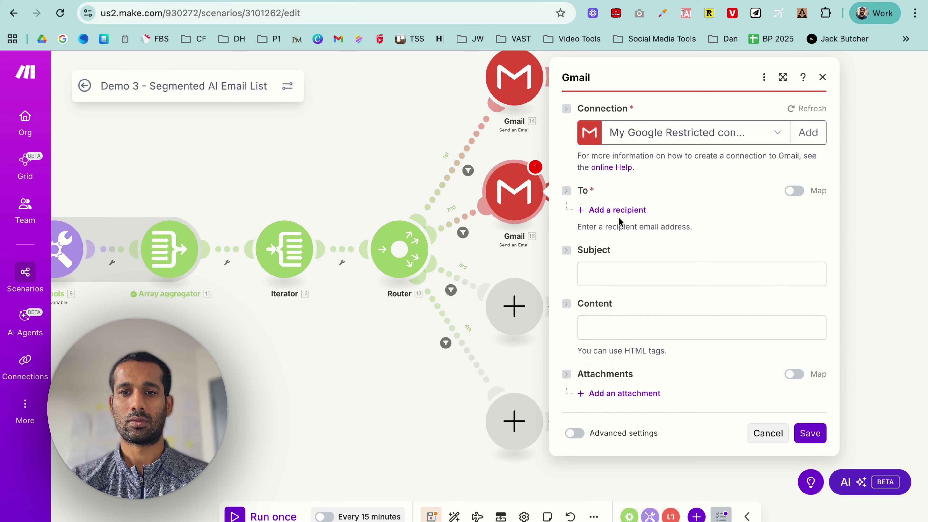
Add a recipient to the second-route Gmail module and map the iterator's Email (A) as its address.
{"action": "left_click", "coordinate": [622, 210]}
{"action": "left_click", "coordinate": [623, 233]}
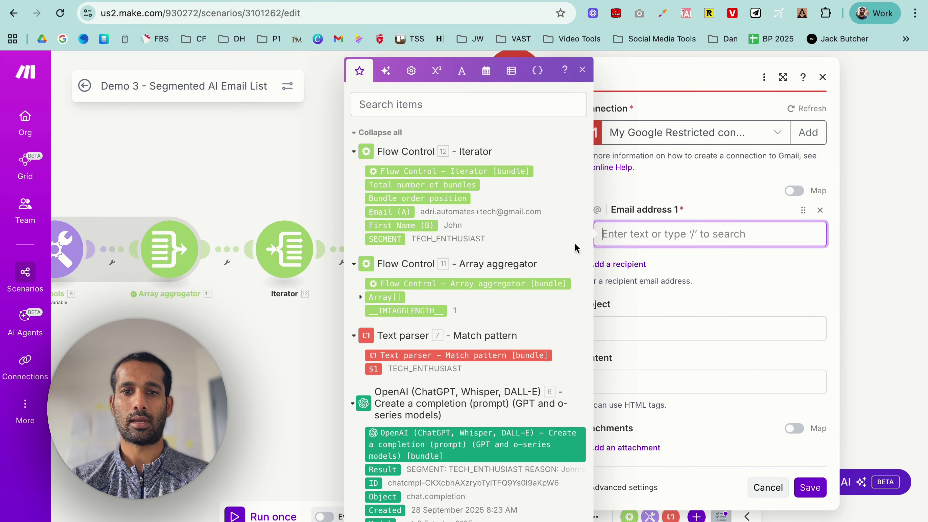
{"action": "left_click_drag", "start_coordinate": [389, 213], "coordinate": [658, 234]}
Copy the Budget Conscious email subject "Special Savings Just for You, [Name]" from the course page in the Skool tab.
{"action": "left_click", "coordinate": [660, 327]}
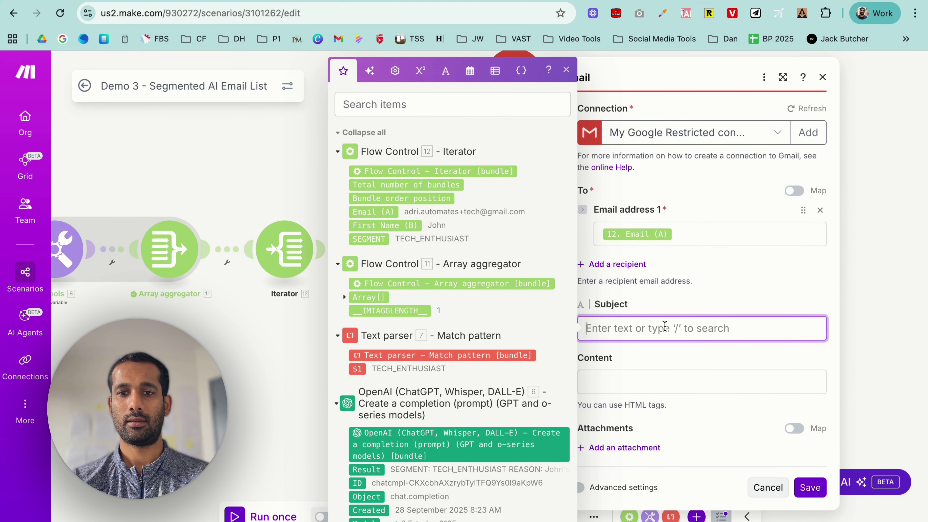
{"action": "key", "text": "ctrl+Tab"}
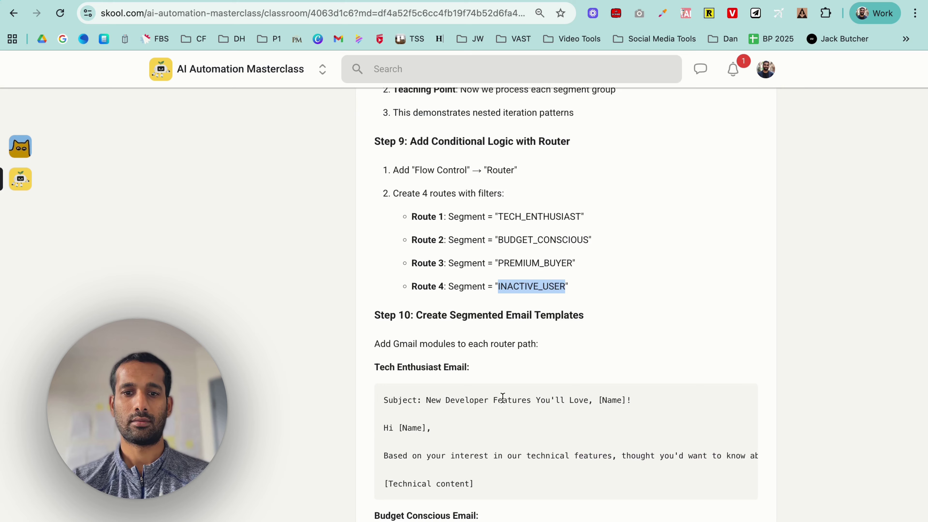
{"action": "scroll", "coordinate": [501, 398], "scroll_direction": "down", "scroll_amount": 7}
{"action": "left_click_drag", "start_coordinate": [427, 315], "coordinate": [605, 325]}
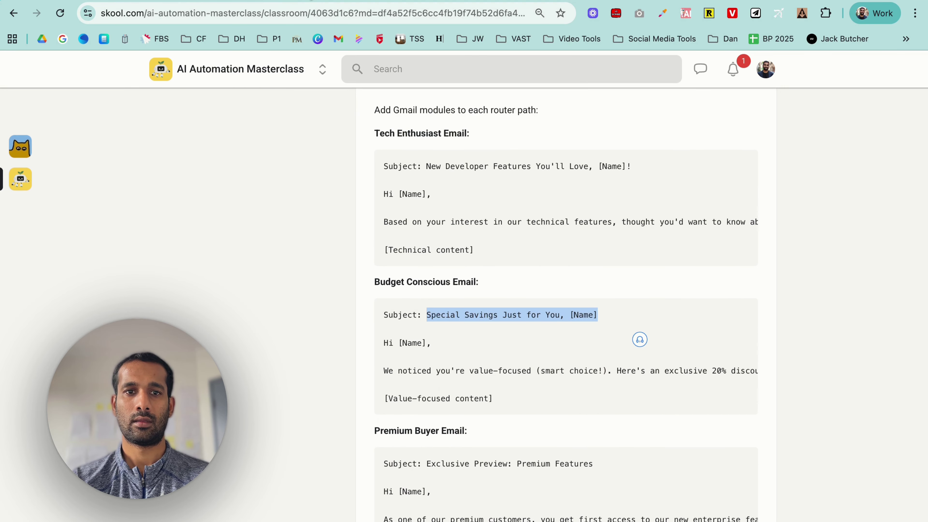
{"action": "key", "text": "ctrl+c"}
In Make, set the second-route Gmail subject to "Special Savings Just for You," followed by the iterator's First Name (B).
{"action": "key", "text": "ctrl+Tab"}
{"action": "key", "text": "ctrl+v"}
{"action": "key", "text": "BackSpace"}
{"action": "key", "text": "BackSpace"}
{"action": "key", "text": "BackSpace"}
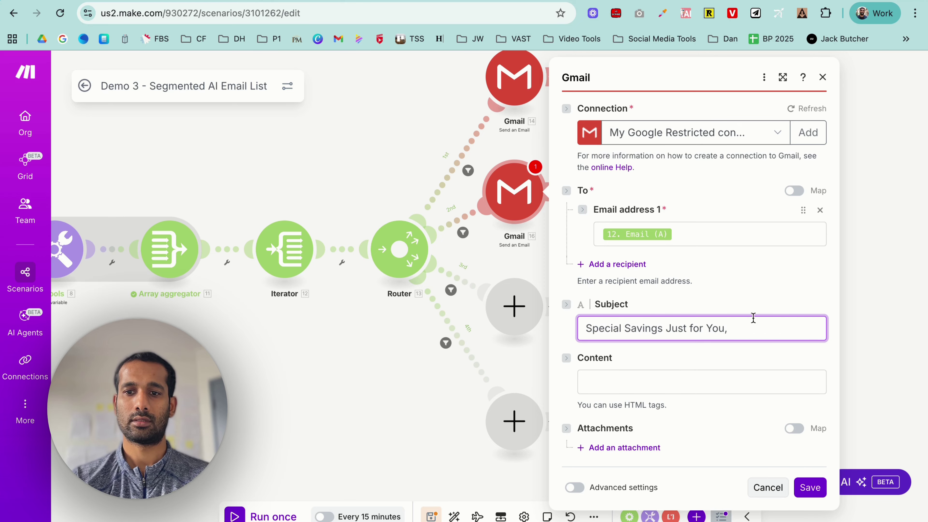
{"action": "left_click", "coordinate": [741, 325]}
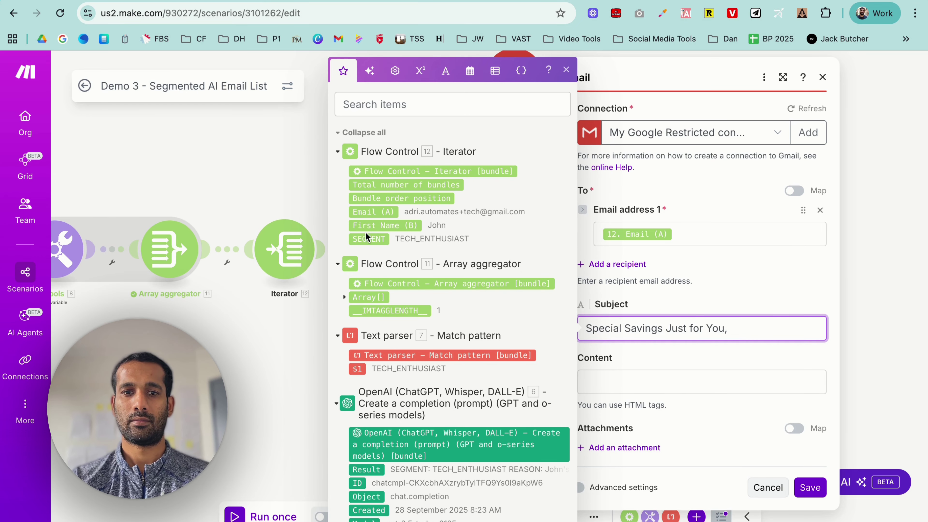
{"action": "left_click", "coordinate": [371, 225]}
Paste the Budget Conscious email body as the second-route Gmail content and add <br><br> line breaks after its greeting and paragraphs.
{"action": "left_click", "coordinate": [637, 394]}
{"action": "left_click", "coordinate": [566, 69]}
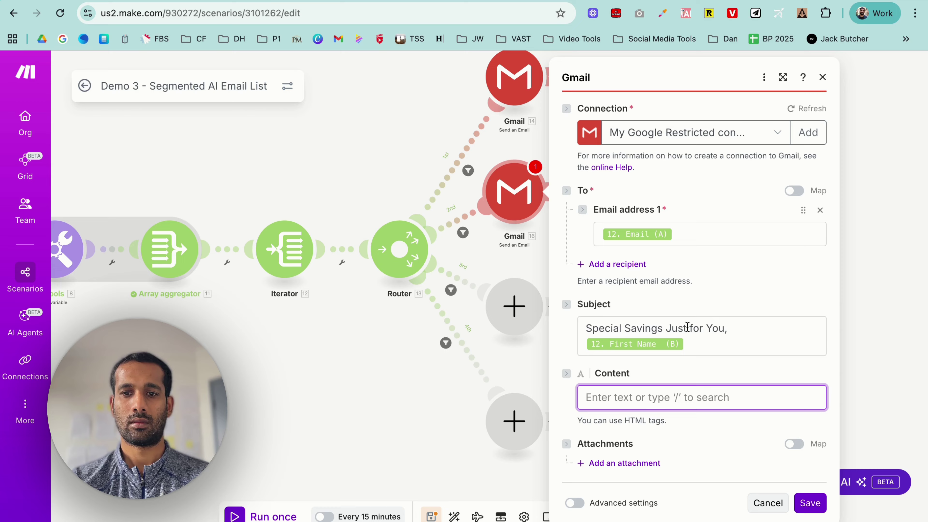
{"action": "left_click", "coordinate": [643, 398]}
{"action": "key", "text": "ctrl+v"}
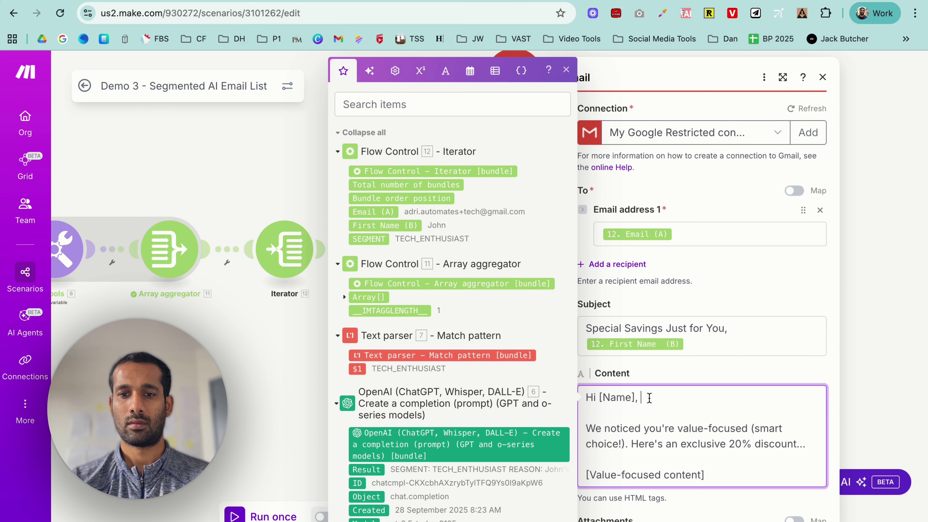
{"action": "type", "text": "<br><br>"}
{"action": "scroll", "coordinate": [649, 398], "scroll_direction": "down", "scroll_amount": 2}
{"action": "left_click", "coordinate": [807, 372]}
{"action": "type", "text": "<br><br>"}
{"action": "type", "text": "<br><br>"}
{"action": "key", "text": "Down"}
{"action": "key", "text": "Down"}
{"action": "type", "text": "<br>"}
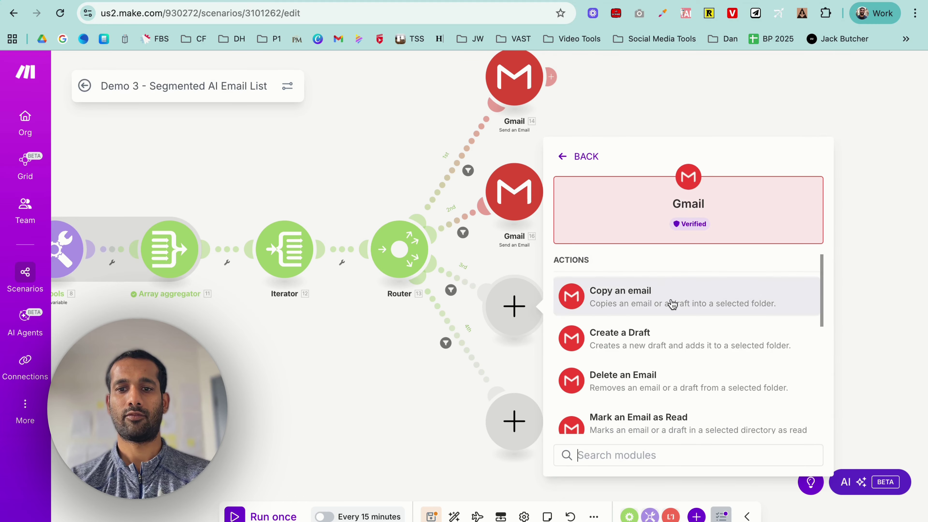
Add a Gmail Send an Email module to the router's third route with the subject "Exclusive Preview: Premium Features".
{"action": "scroll", "coordinate": [669, 310], "scroll_direction": "down", "scroll_amount": 1}
{"action": "scroll", "coordinate": [639, 351], "scroll_direction": "down", "scroll_amount": 4}
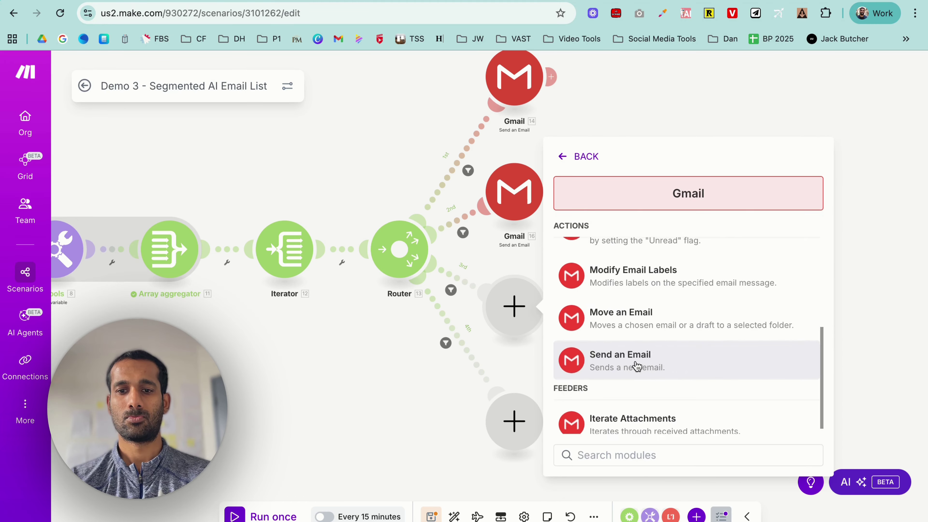
{"action": "left_click", "coordinate": [634, 366]}
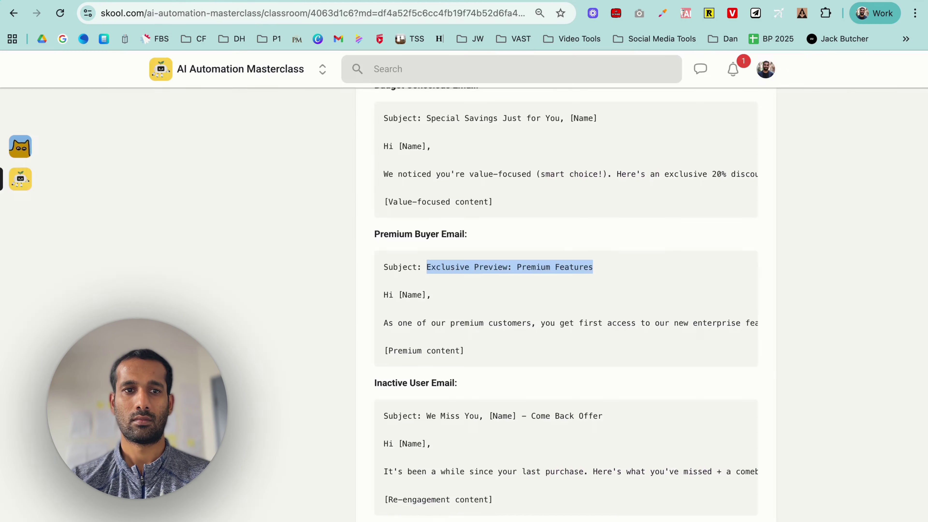
{"action": "key", "text": "ctrl+v"}
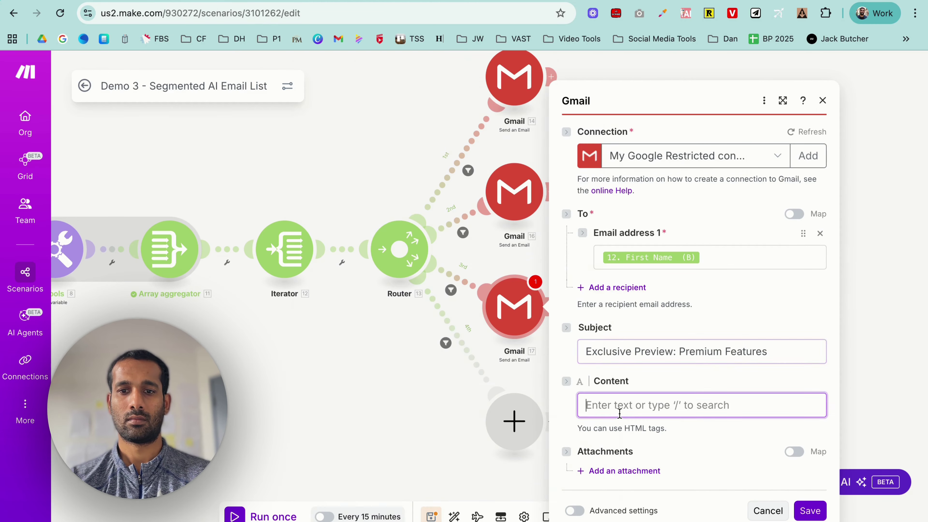
Paste the Premium Buyer email body as the third-route content, with <br><br> after the greeting and each paragraph and a "Best" sign-off.
{"action": "key", "text": "ctrl+v"}
{"action": "left_click", "coordinate": [641, 382]}
{"action": "type", "text": "<br><br>"}
{"action": "left_click_drag", "start_coordinate": [641, 382], "coordinate": [712, 389]}
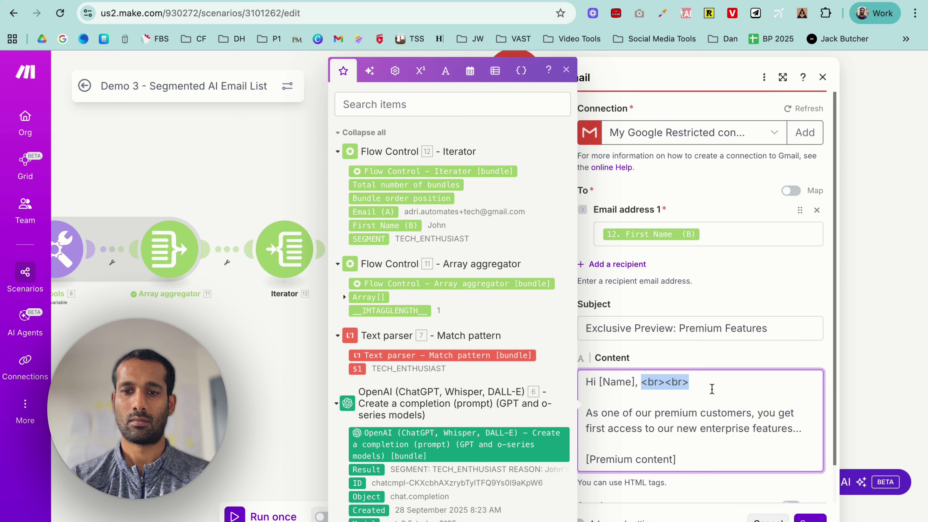
{"action": "left_click", "coordinate": [806, 431]}
{"action": "key", "text": "super+v"}
{"action": "left_click", "coordinate": [694, 475]}
{"action": "key", "text": "super+v"}
{"action": "type", "text": "Best, Adrian"}
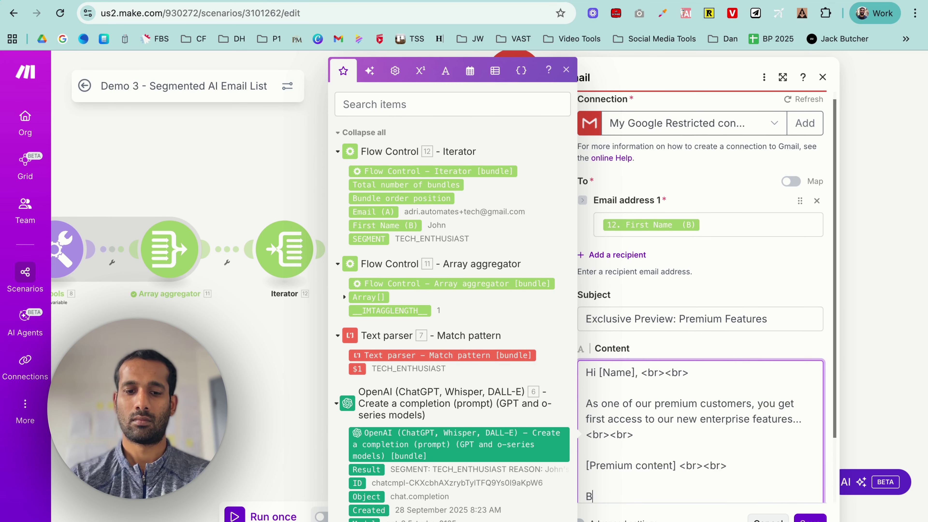
{"action": "left_click", "coordinate": [644, 483]}
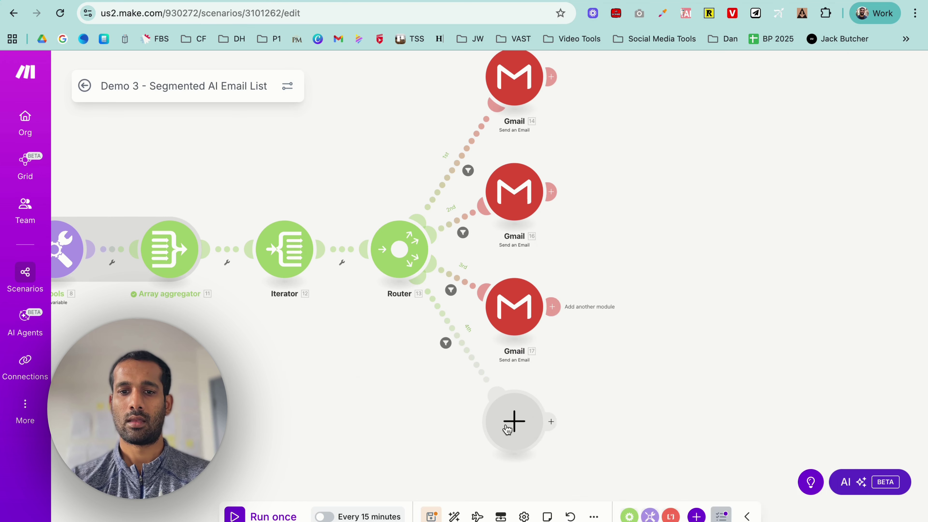
Add a Gmail Send an Email module to the router's fourth route.
{"action": "left_click", "coordinate": [535, 407]}
{"action": "left_click", "coordinate": [616, 346]}
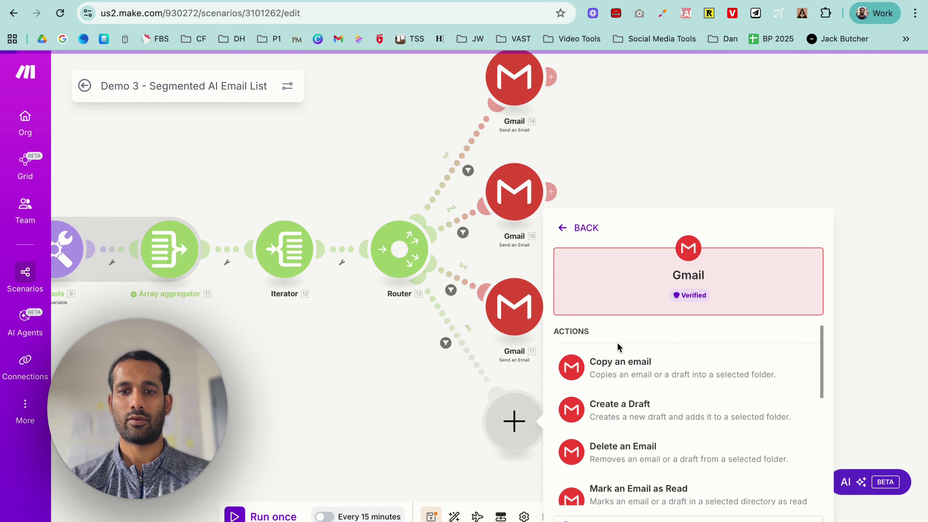
{"action": "scroll", "coordinate": [646, 348], "scroll_direction": "down", "scroll_amount": 3}
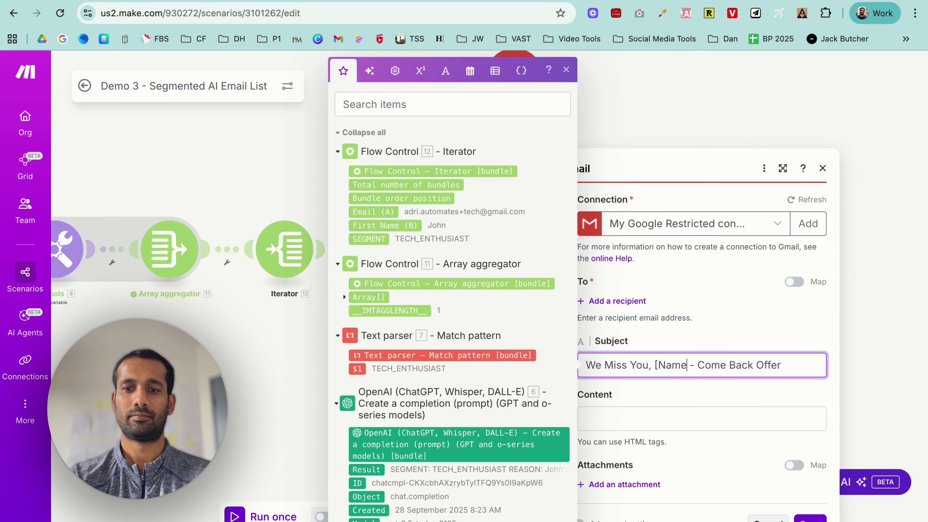
Replace [Name] in the fourth-route subject "We Miss You, [Name] - Come Back Offer" with the iterator's First Name (B).
{"action": "key", "text": "BackSpace"}
{"action": "key", "text": "BackSpace"}
{"action": "key", "text": "BackSpace"}
{"action": "key", "text": "BackSpace"}
{"action": "key", "text": "BackSpace"}
{"action": "left_click", "coordinate": [385, 225]}
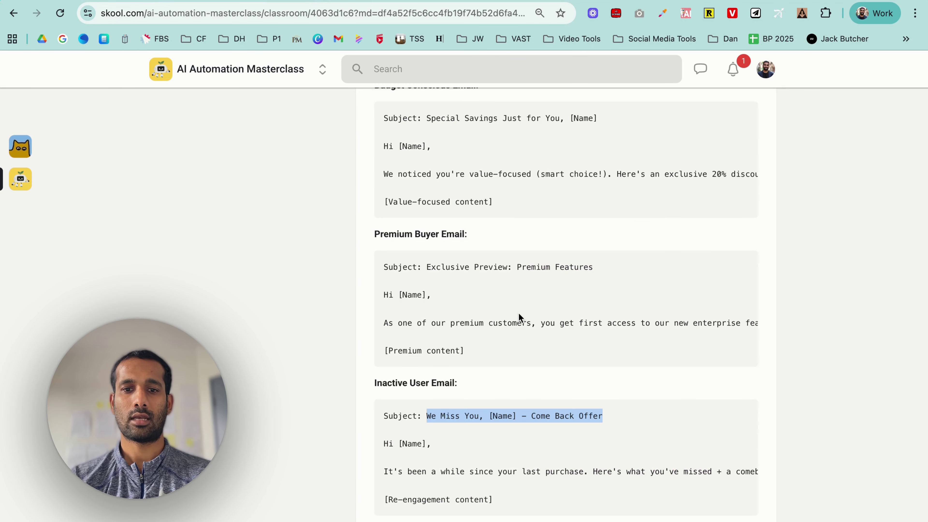
Copy the Inactive User email body into the fourth-route Gmail content and replace [Name] with the iterator's First Name (B).
{"action": "left_click_drag", "start_coordinate": [382, 444], "coordinate": [568, 518]}
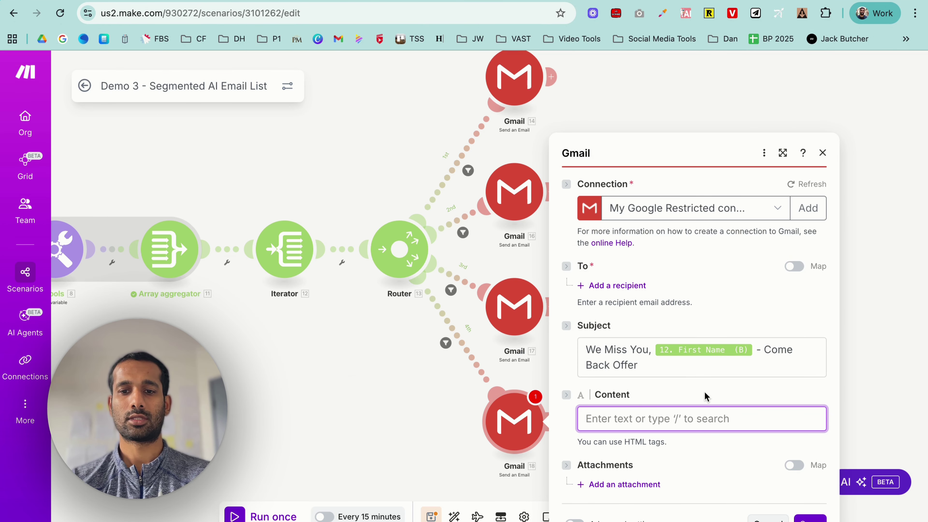
{"action": "type", "text": "Hi [Name],  It's been a while since your last purchase. Here's what you've missed + a comeback offer...  [Re-engagement content]"}
{"action": "left_click", "coordinate": [636, 418]}
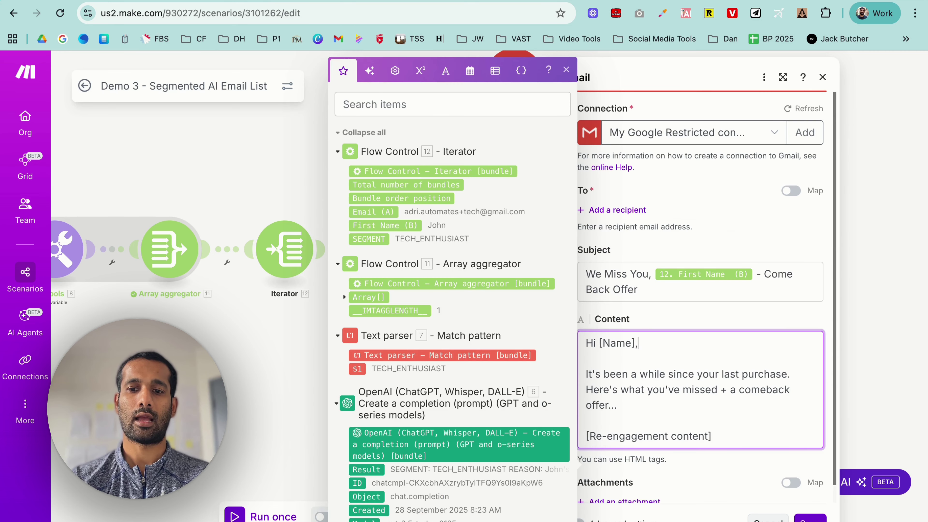
{"action": "key", "text": "BackSpace"}
{"action": "key", "text": "BackSpace"}
{"action": "key", "text": "BackSpace"}
{"action": "key", "text": "BackSpace"}
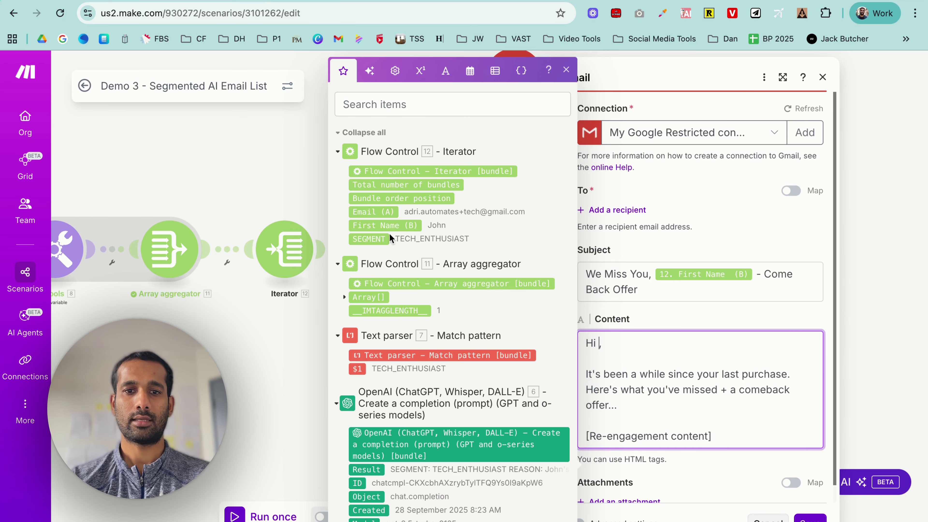
{"action": "left_click", "coordinate": [379, 226]}
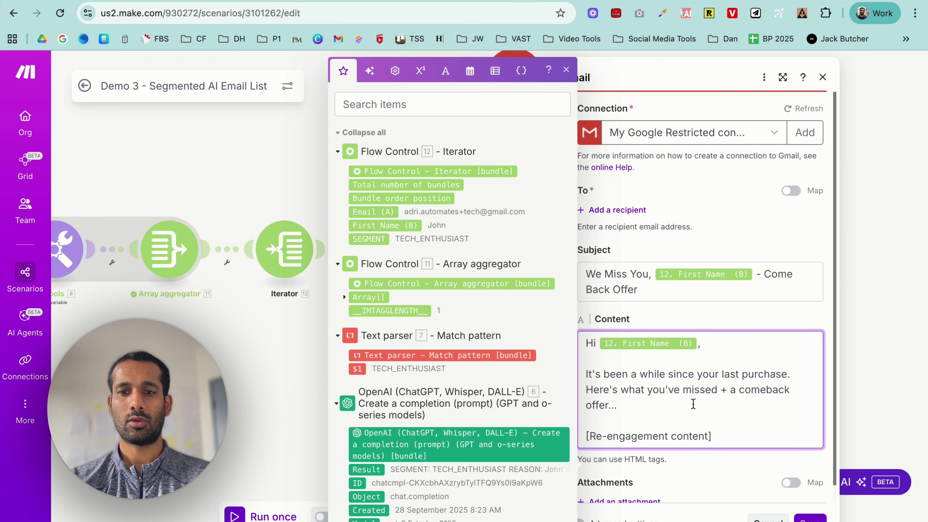
Add <br><br> after the comeback-offer and re-engagement paragraphs of the fourth-route content, and end it with a "Best" sign-off.
{"action": "left_click_drag", "start_coordinate": [708, 435], "coordinate": [588, 434]}
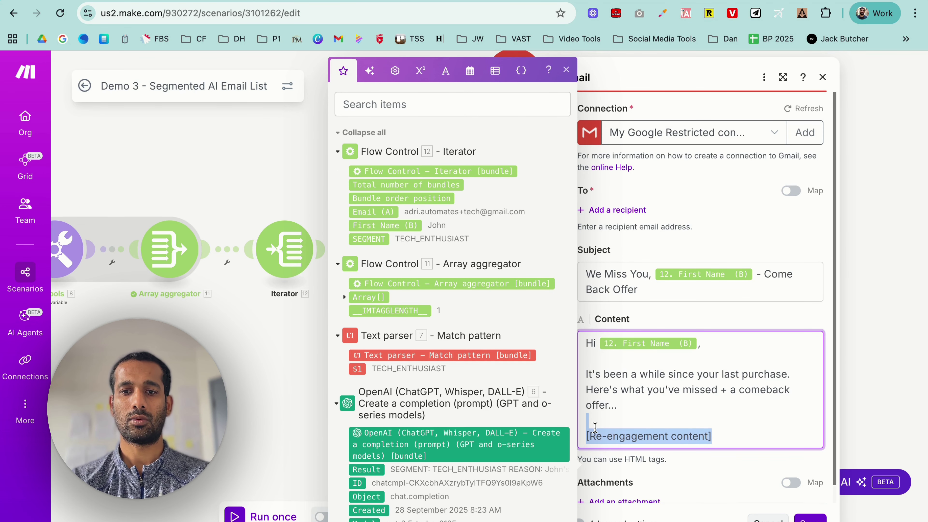
{"action": "left_click", "coordinate": [667, 409]}
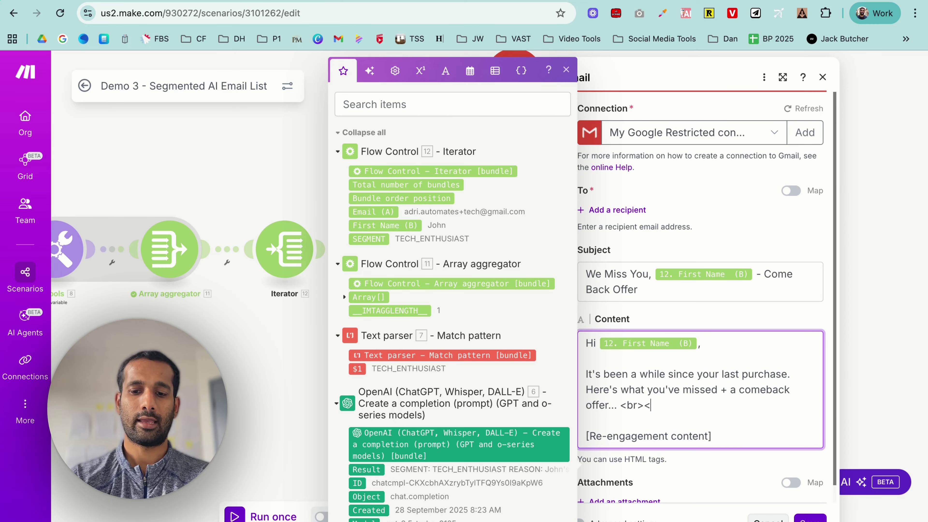
{"action": "left_click", "coordinate": [749, 441]}
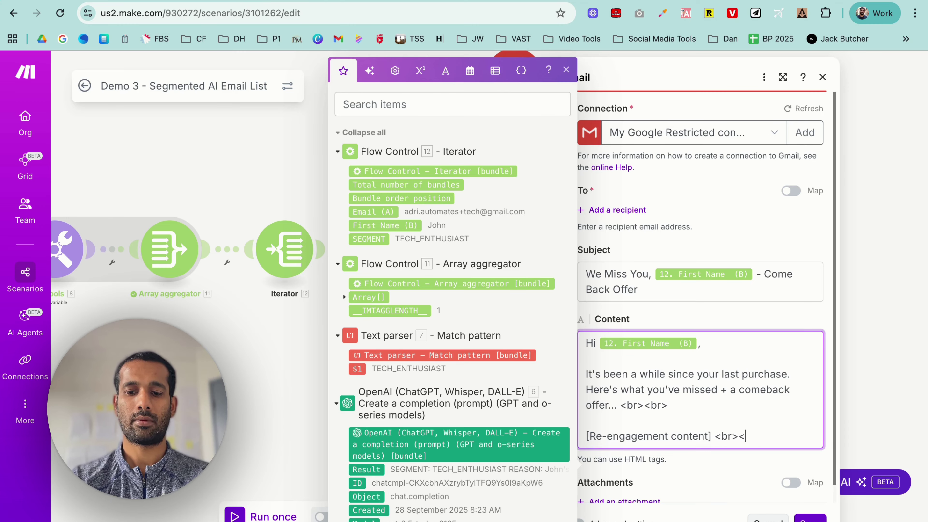
{"action": "key", "text": "Return"}
{"action": "key", "text": "Return"}
{"action": "type", "text": "Best"}
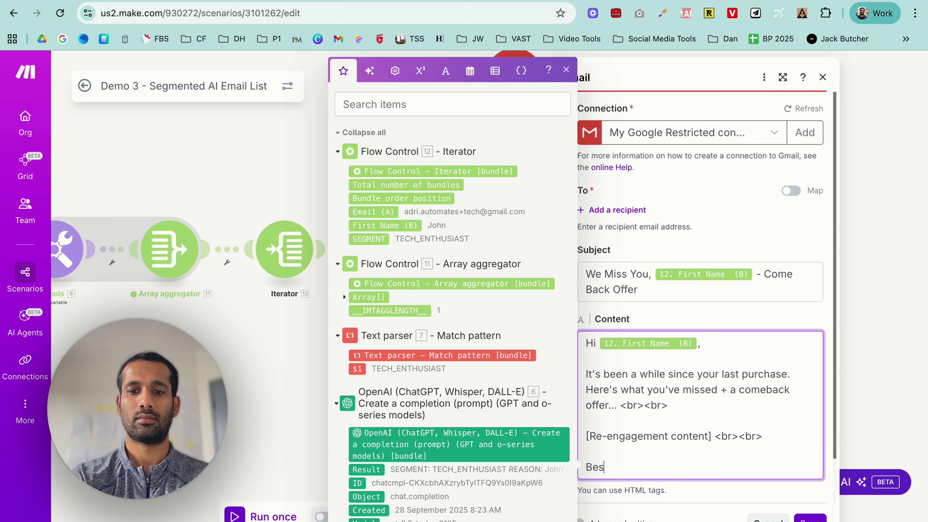
{"action": "scroll", "coordinate": [705, 413], "scroll_direction": "down", "scroll_amount": 1}
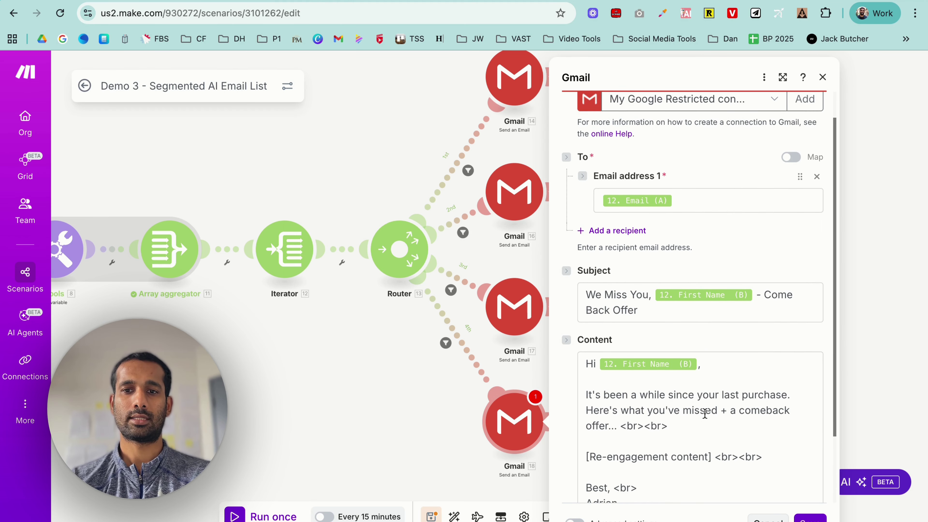
{"action": "scroll", "coordinate": [705, 413], "scroll_direction": "up", "scroll_amount": 1}
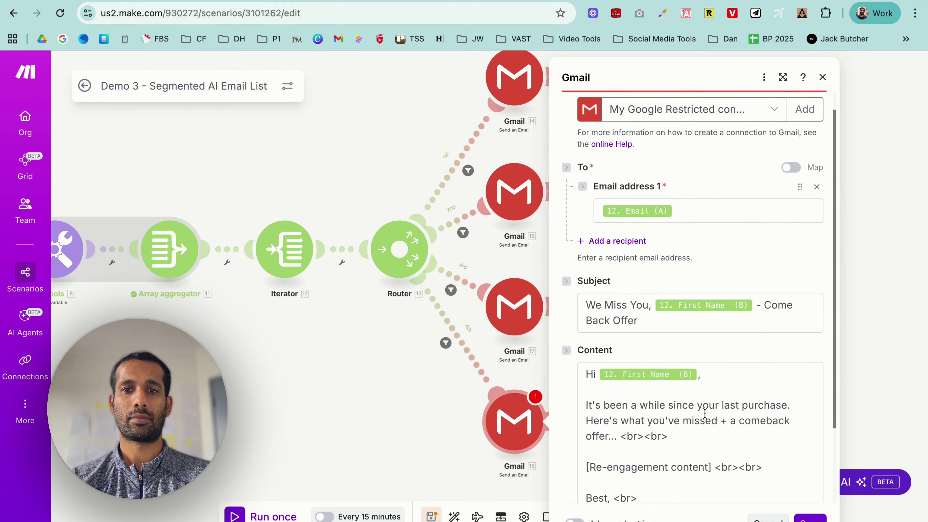
{"action": "scroll", "coordinate": [705, 413], "scroll_direction": "down", "scroll_amount": 1}
{"action": "scroll", "coordinate": [705, 413], "scroll_direction": "down", "scroll_amount": 3}
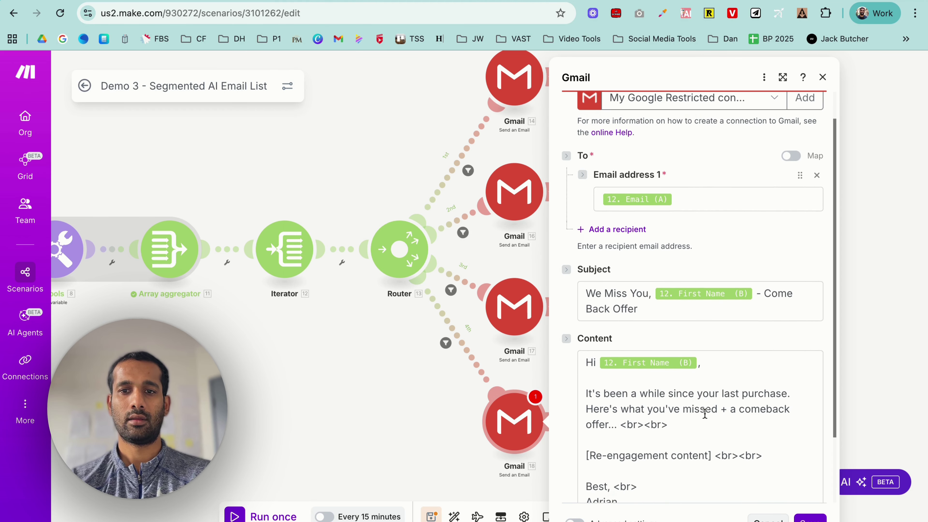
{"action": "scroll", "coordinate": [705, 413], "scroll_direction": "down", "scroll_amount": 1}
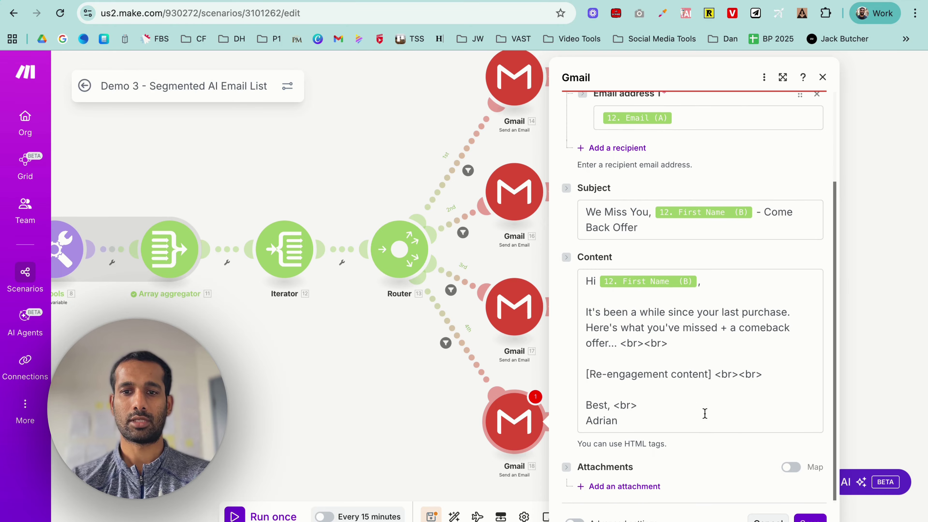
Replace the third-route Gmail module's recipient mapping with the iterator's Email (A) and save the module.
{"action": "left_click", "coordinate": [514, 422]}
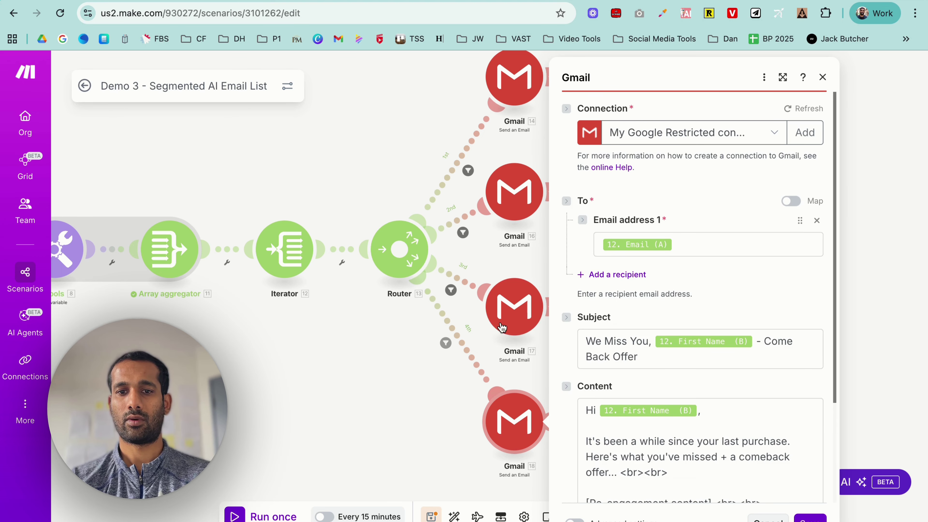
{"action": "left_click", "coordinate": [512, 318]}
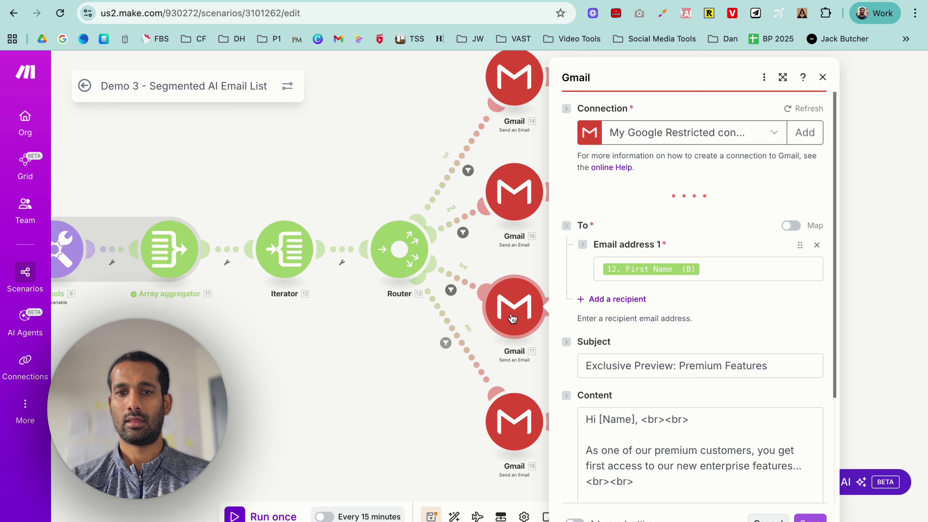
{"action": "left_click", "coordinate": [734, 271]}
{"action": "key", "text": "BackSpace"}
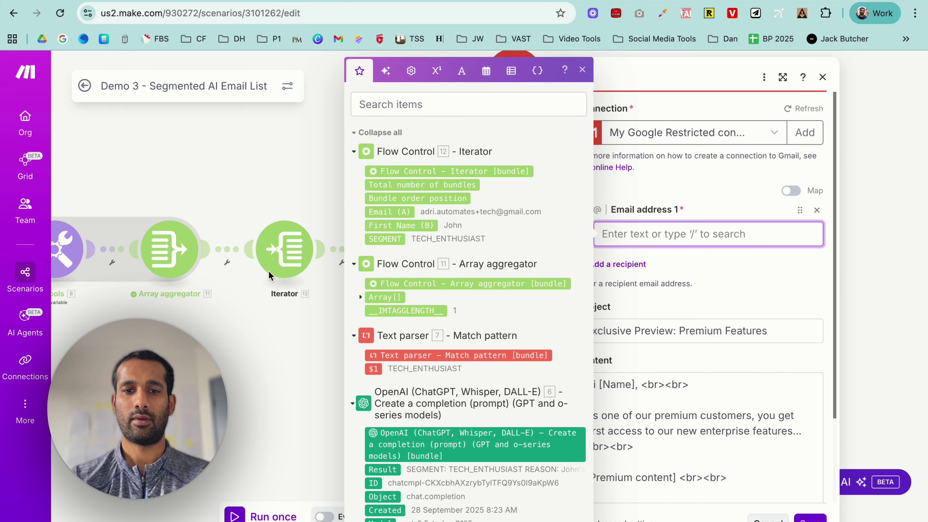
{"action": "left_click", "coordinate": [389, 211]}
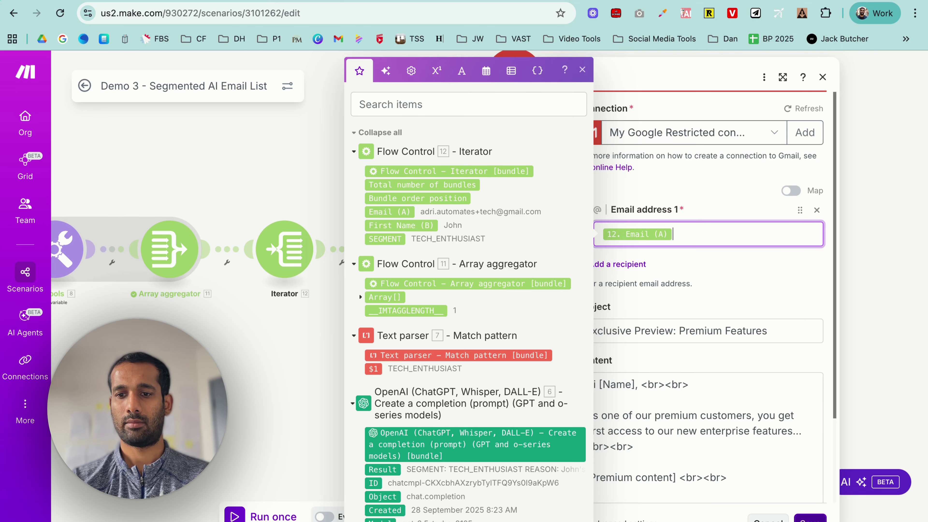
{"action": "left_click", "coordinate": [809, 518]}
Check the recipient, subject and content of the second-route Gmail module.
{"action": "left_click", "coordinate": [515, 206]}
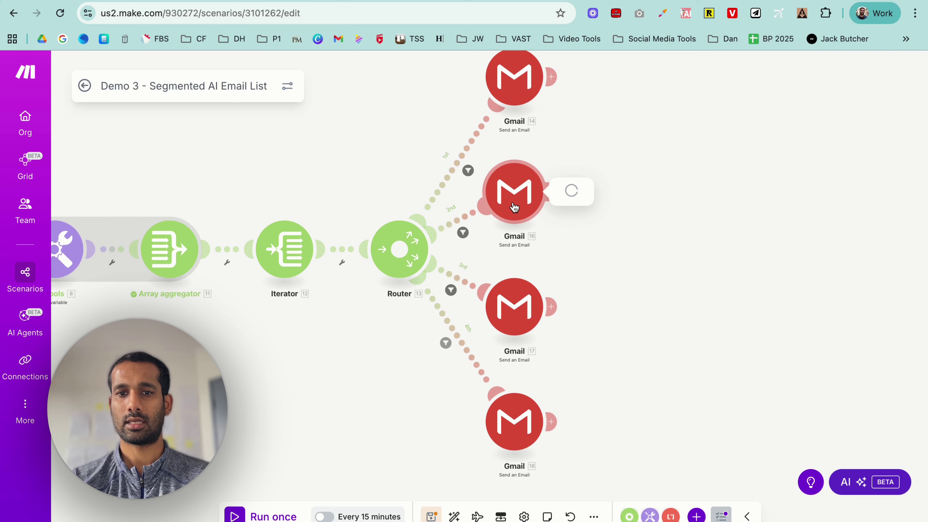
{"action": "left_click", "coordinate": [506, 110]}
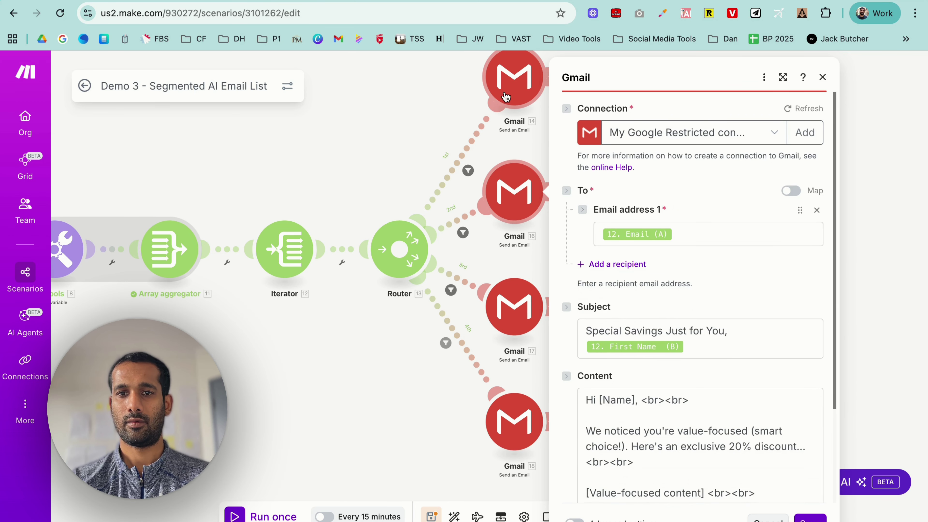
{"action": "left_click", "coordinate": [398, 130]}
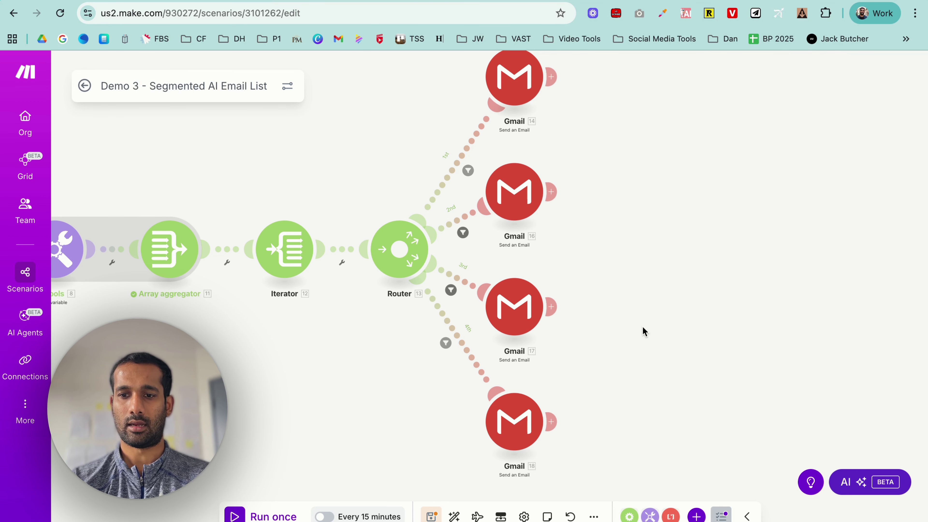
Save the scenario, run it once, and watch the bundles pass through the router to the Gmail modules.
{"action": "left_click", "coordinate": [431, 517]}
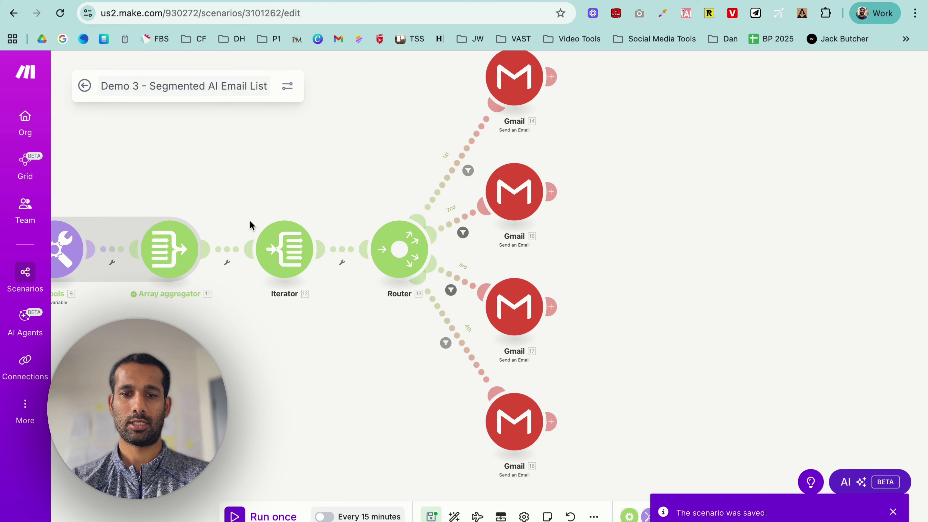
{"action": "scroll", "coordinate": [316, 393], "scroll_direction": "left", "scroll_amount": 3}
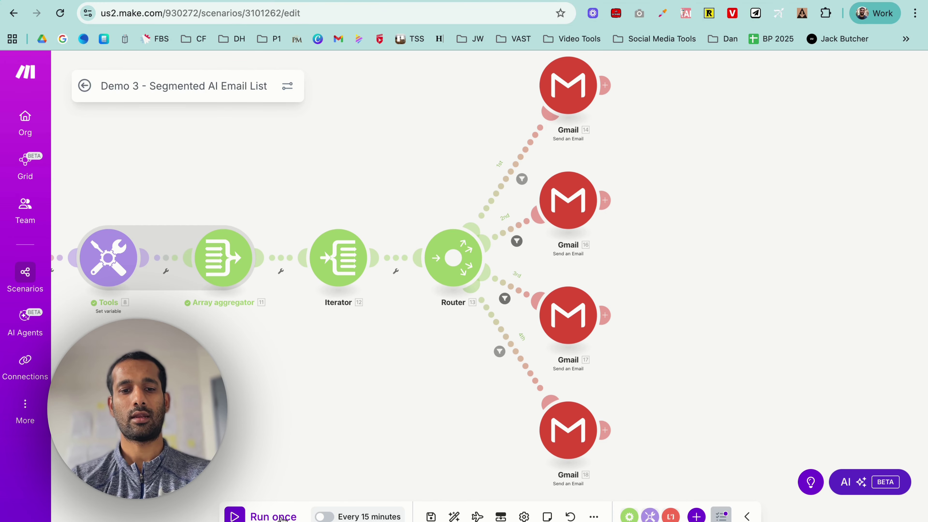
{"action": "left_click", "coordinate": [284, 517]}
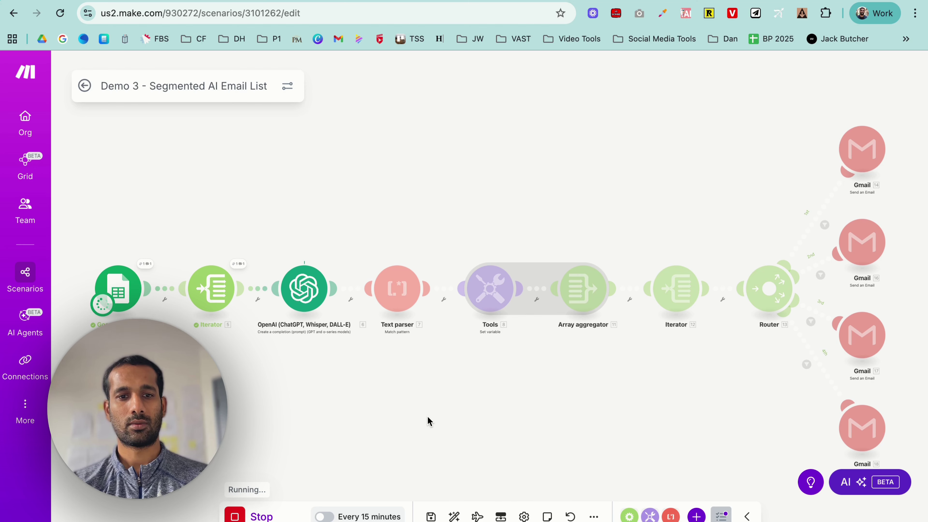
{"action": "left_click_drag", "start_coordinate": [674, 343], "coordinate": [613, 343]}
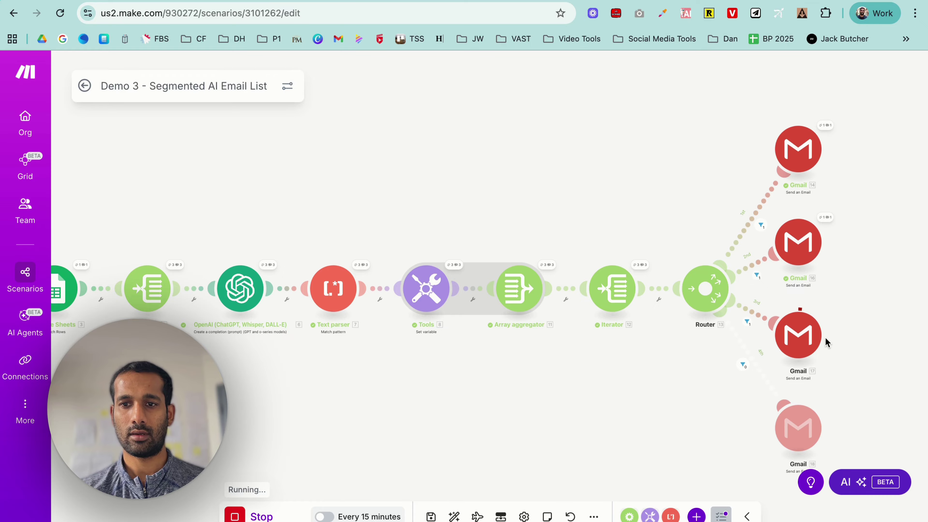
{"action": "scroll", "coordinate": [768, 231], "scroll_direction": "up", "scroll_amount": 3}
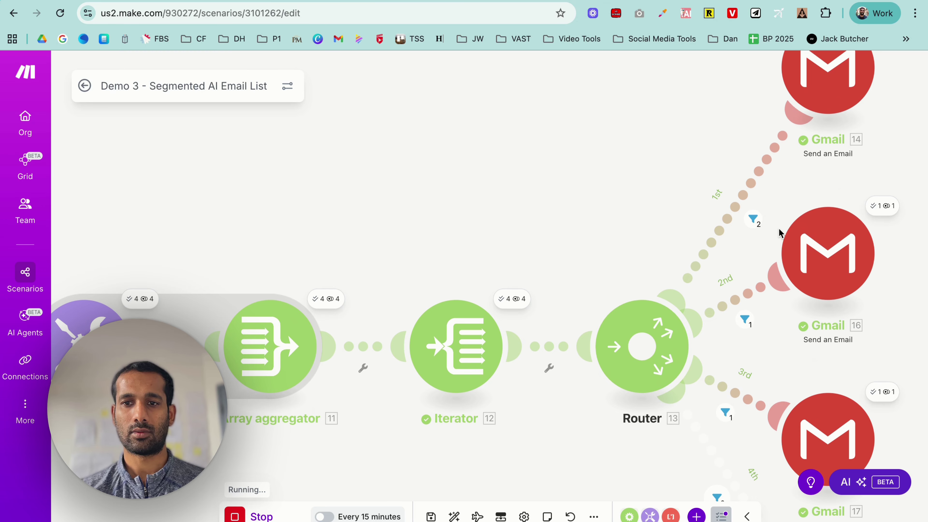
{"action": "left_click_drag", "start_coordinate": [786, 331], "coordinate": [718, 310]}
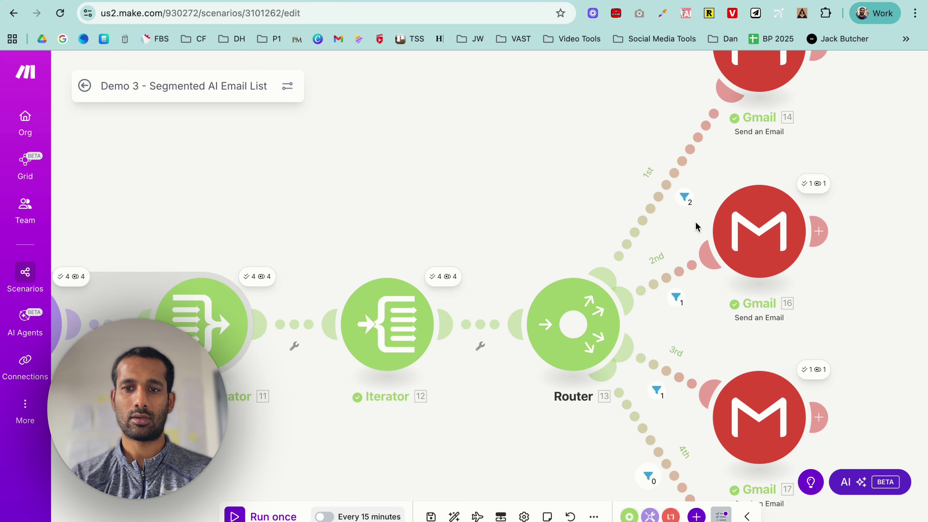
{"action": "scroll", "coordinate": [340, 430], "scroll_direction": "down", "scroll_amount": 10}
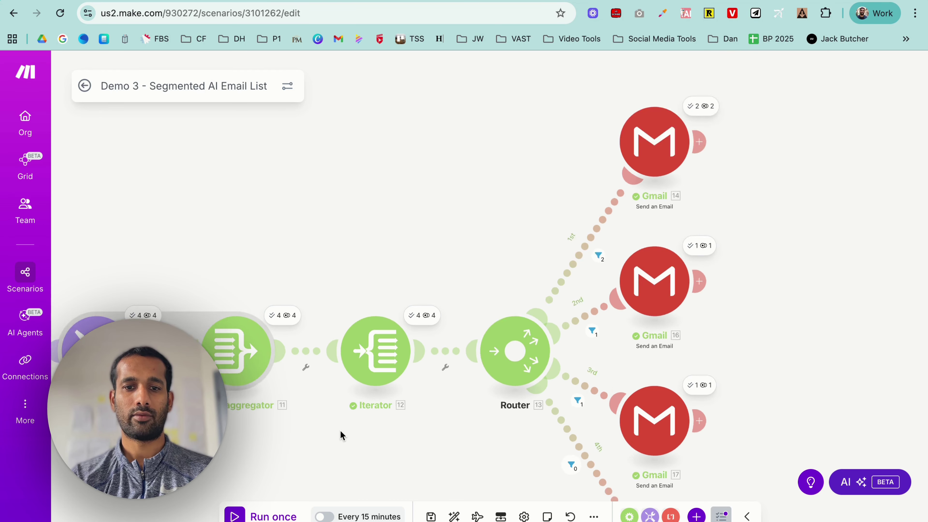
Review the run's operation list for the OpenAI module and the input and output bundles of the Google Sheets module.
{"action": "scroll", "coordinate": [263, 444], "scroll_direction": "up", "scroll_amount": 10}
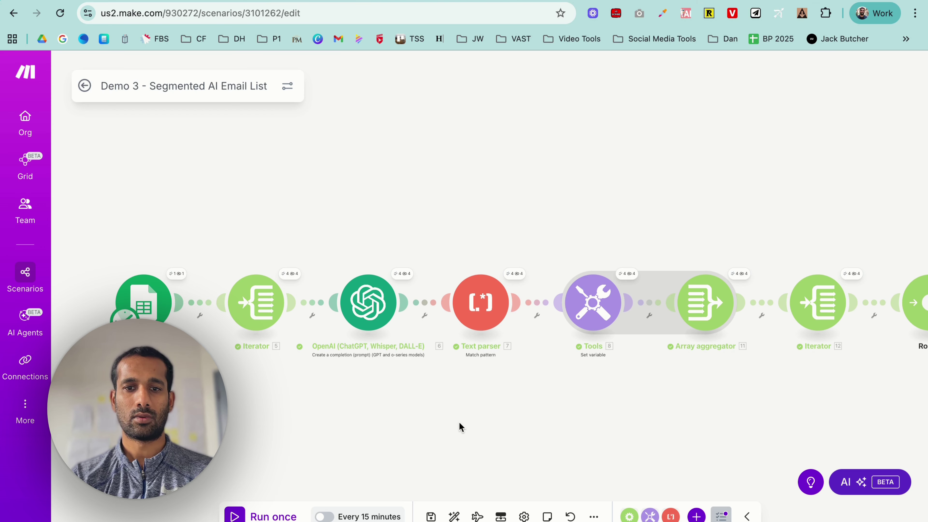
{"action": "left_click", "coordinate": [408, 275]}
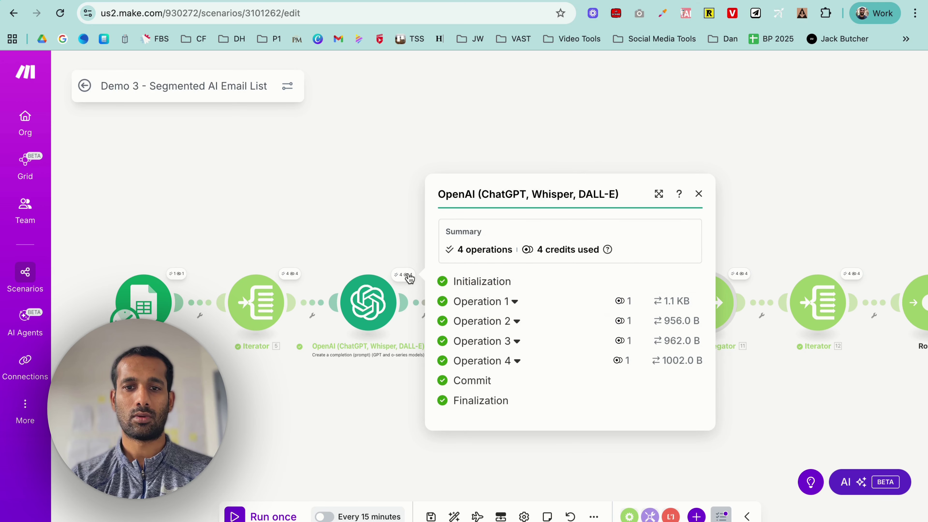
{"action": "left_click", "coordinate": [203, 196]}
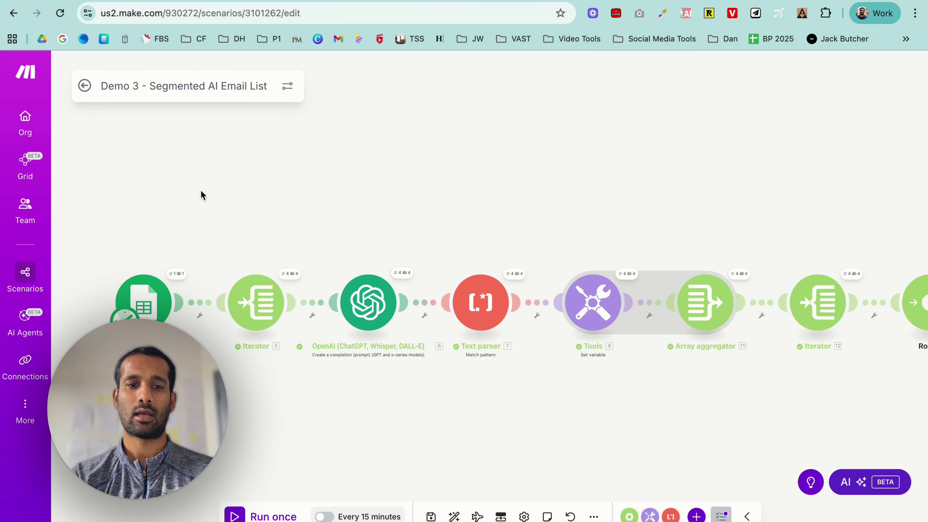
{"action": "left_click", "coordinate": [178, 275]}
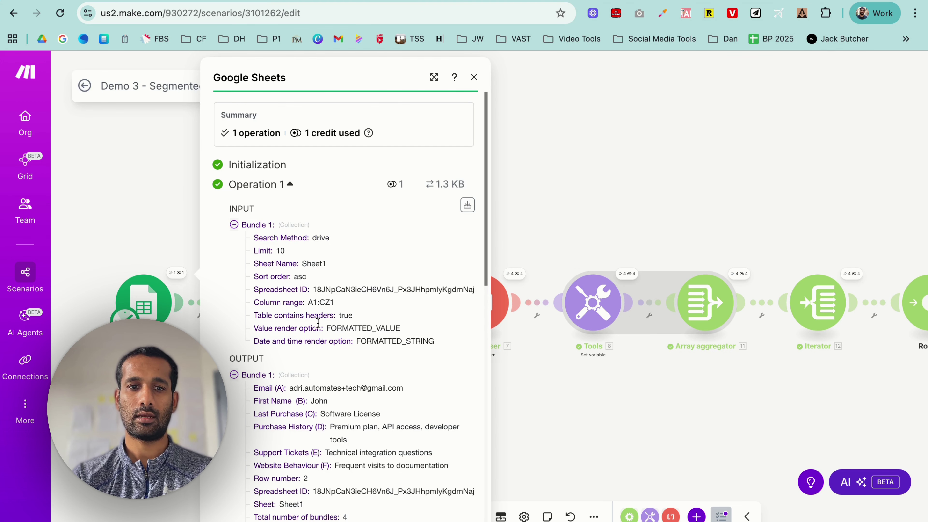
{"action": "scroll", "coordinate": [318, 322], "scroll_direction": "down", "scroll_amount": 2}
{"action": "left_click", "coordinate": [625, 160]}
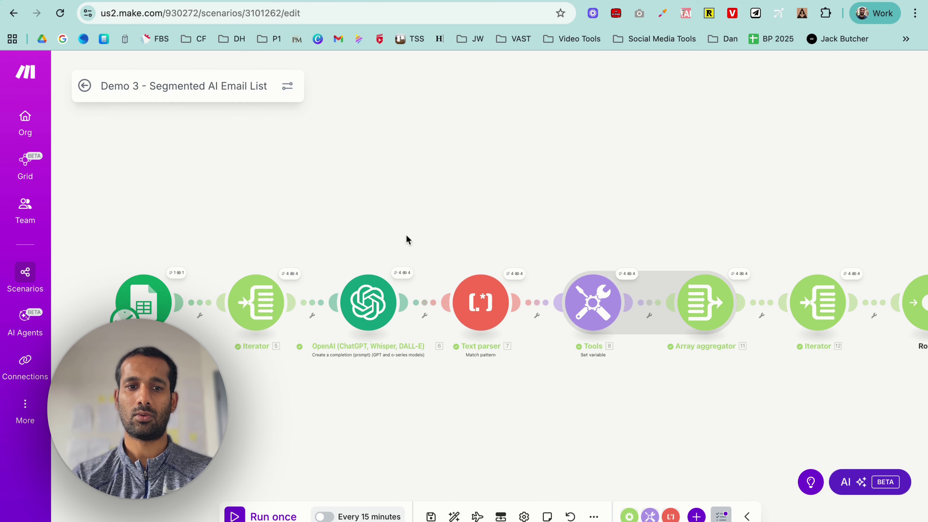
Examine the output bundle of Operation 1 in the first Iterator module.
{"action": "left_click", "coordinate": [294, 277]}
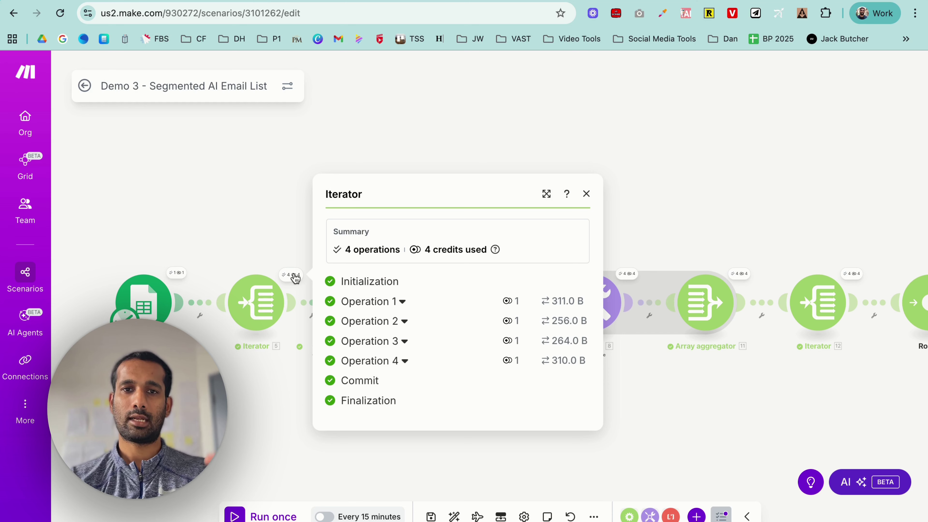
{"action": "left_click", "coordinate": [399, 302]}
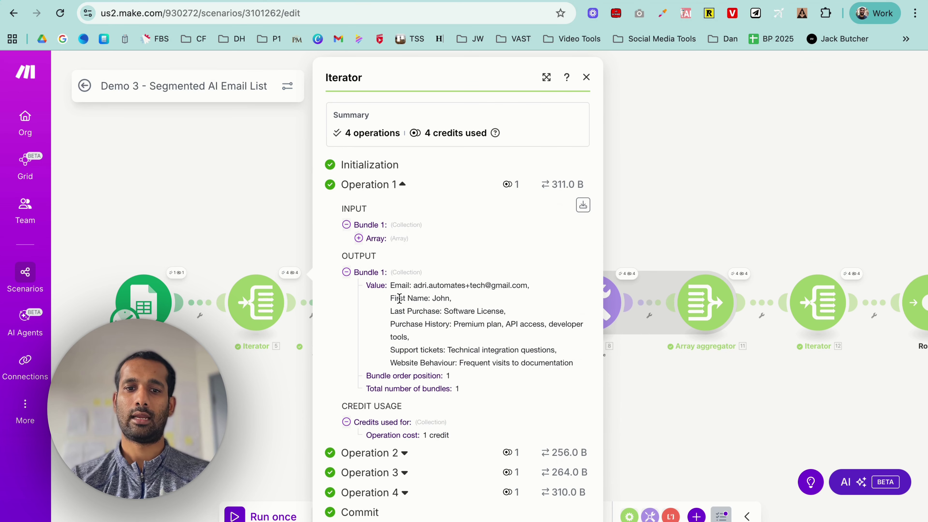
{"action": "left_click", "coordinate": [659, 178]}
Read the segment, reason and priority in the OpenAI module's Operation 1 output.
{"action": "left_click", "coordinate": [399, 277]}
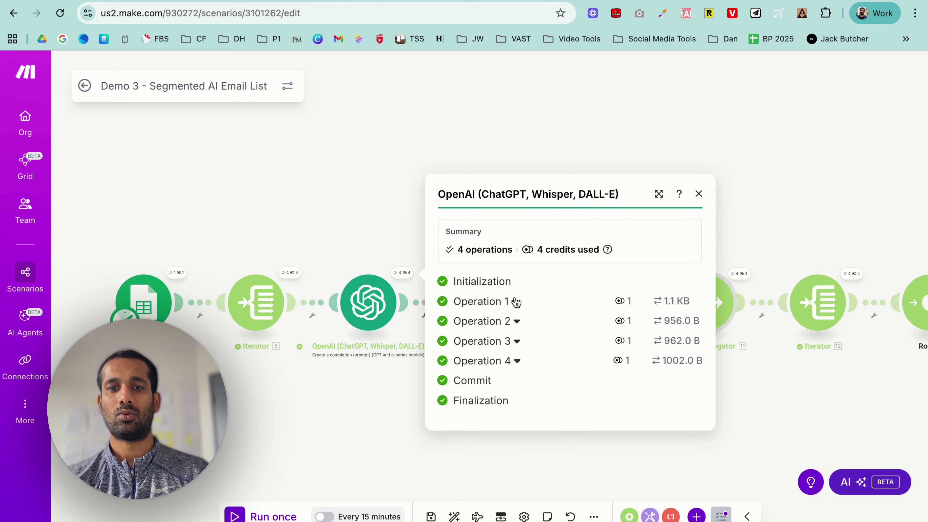
{"action": "left_click", "coordinate": [515, 302]}
{"action": "scroll", "coordinate": [546, 284], "scroll_direction": "down", "scroll_amount": 3}
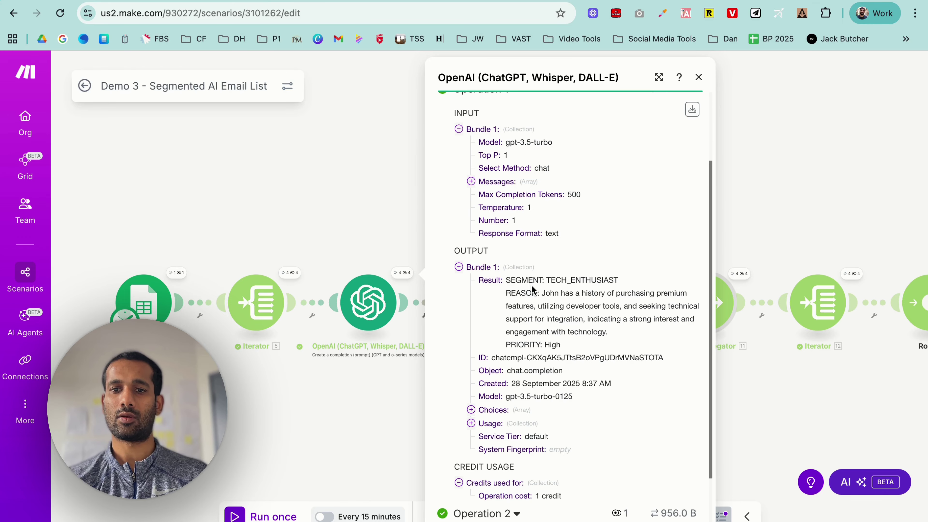
{"action": "left_click", "coordinate": [325, 378]}
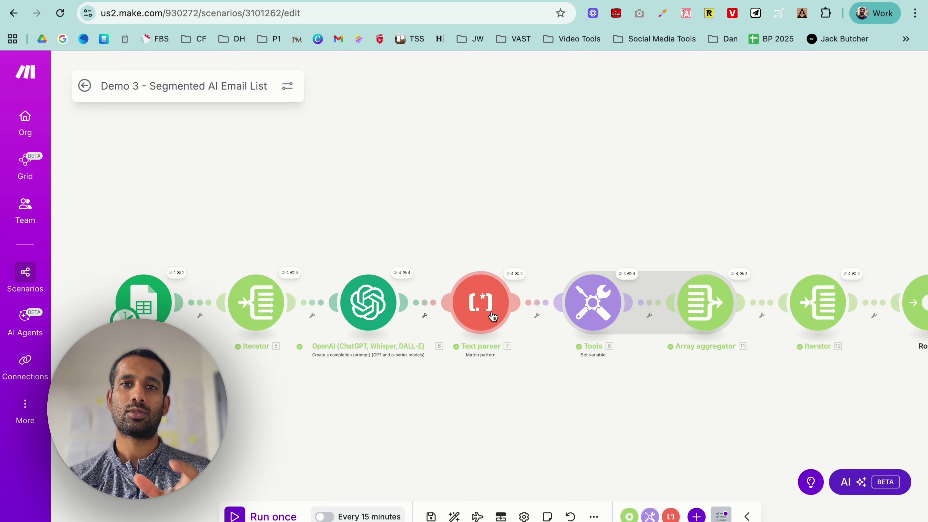
Check the SEGMENT variable in the Tools module, and inspect how the first-route filter evaluated each bundle.
{"action": "left_click", "coordinate": [601, 310]}
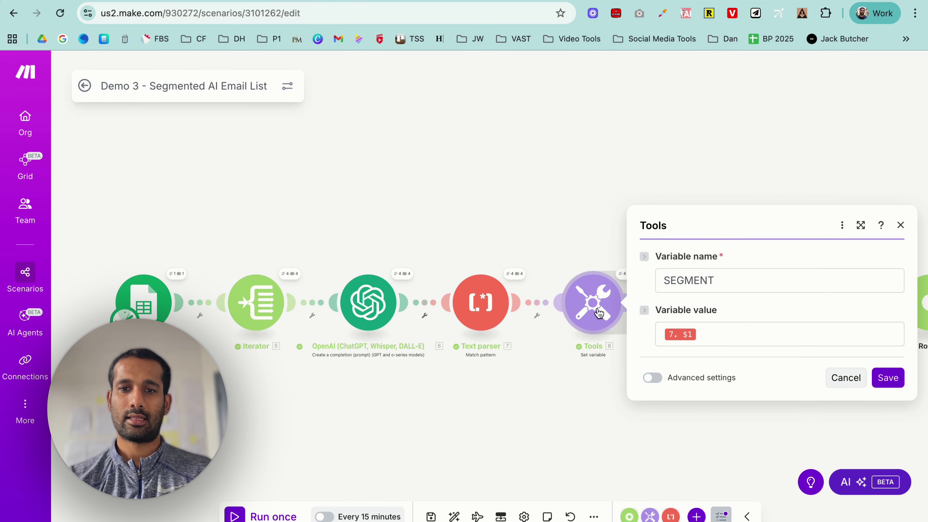
{"action": "left_click", "coordinate": [574, 398]}
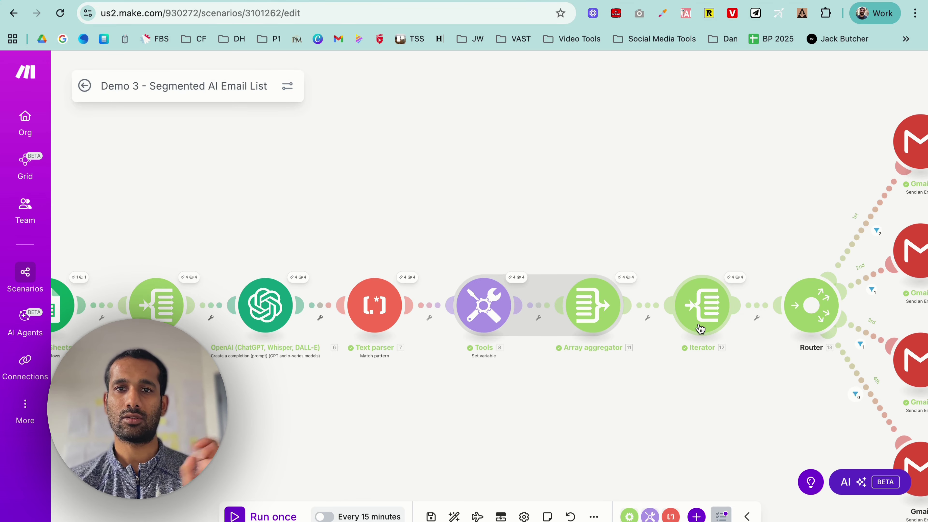
{"action": "scroll", "coordinate": [700, 329], "scroll_direction": "right", "scroll_amount": 1}
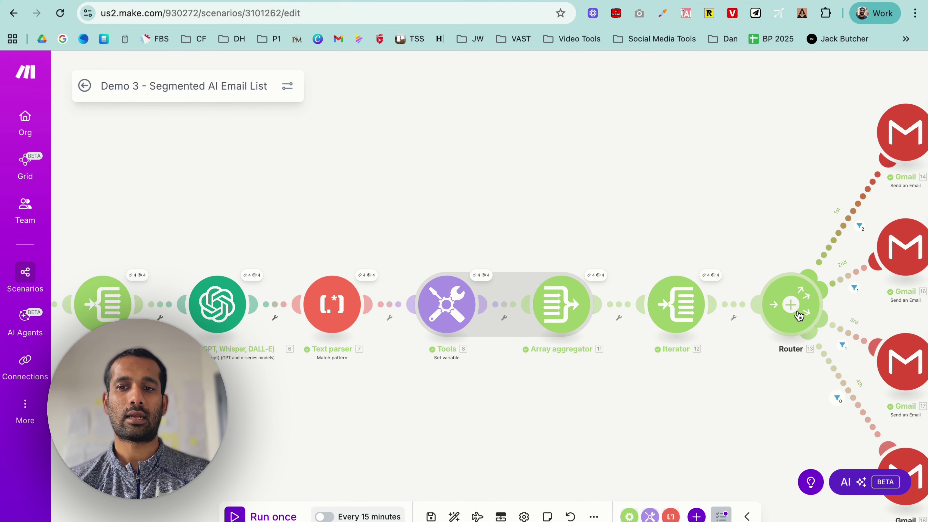
{"action": "left_click_drag", "start_coordinate": [706, 389], "coordinate": [437, 362]}
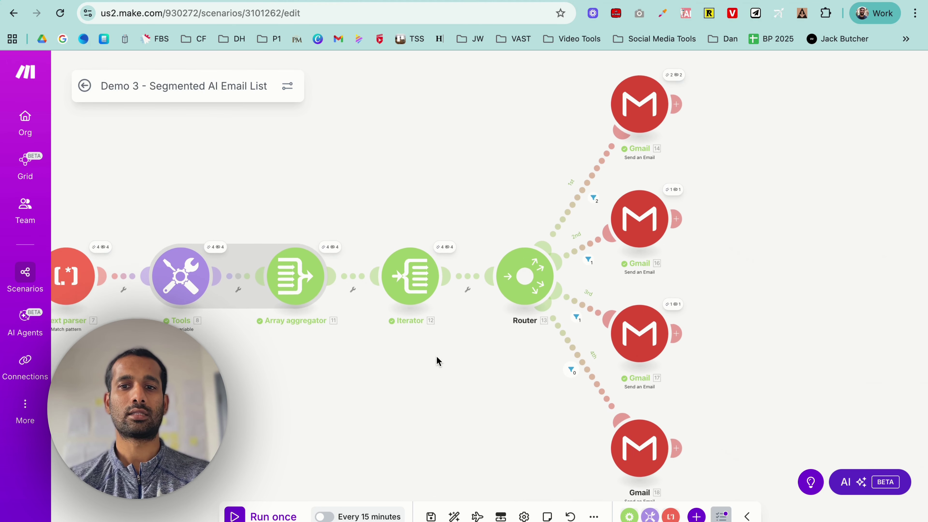
{"action": "left_click", "coordinate": [589, 197]}
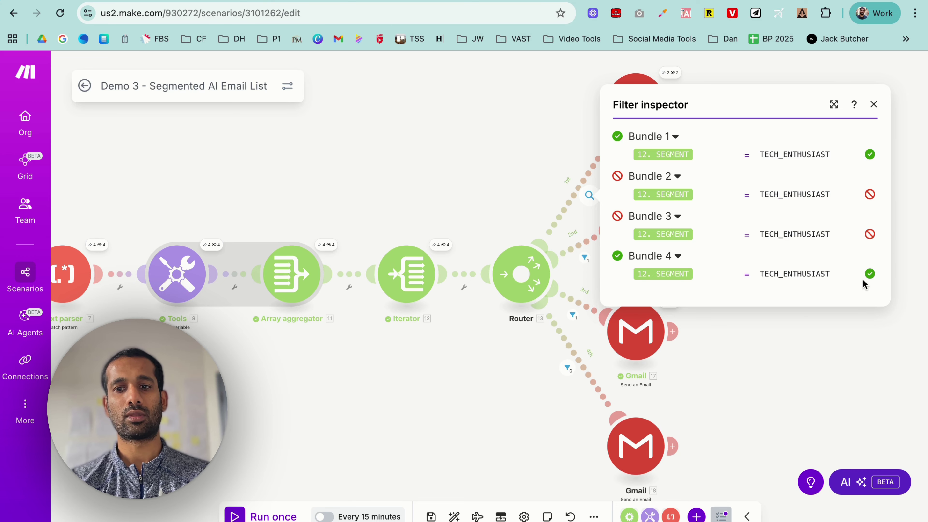
{"action": "left_click", "coordinate": [785, 349]}
Switch to the Gmail inbox and read the oldest "New Developer Features You'll Love" email and the "Special Savings Just for You" email.
{"action": "key", "text": "ctrl+Tab"}
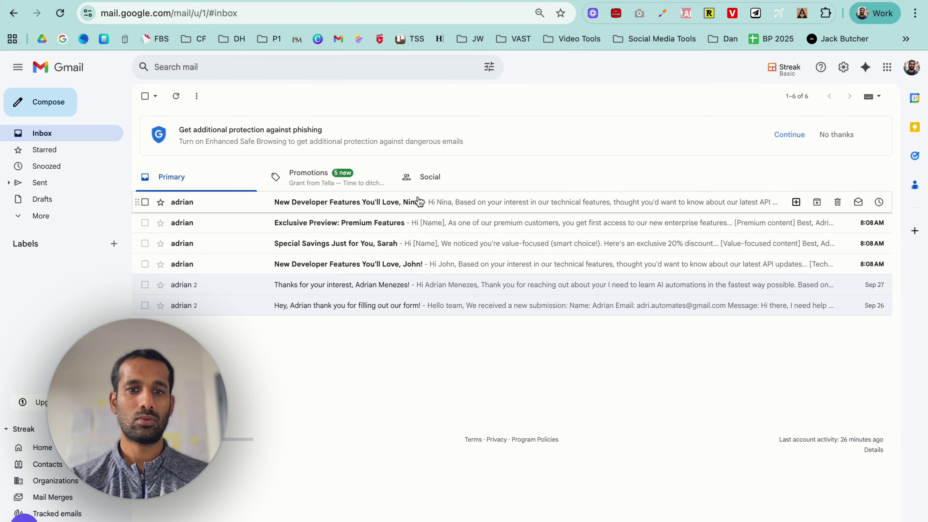
{"action": "left_click", "coordinate": [427, 264]}
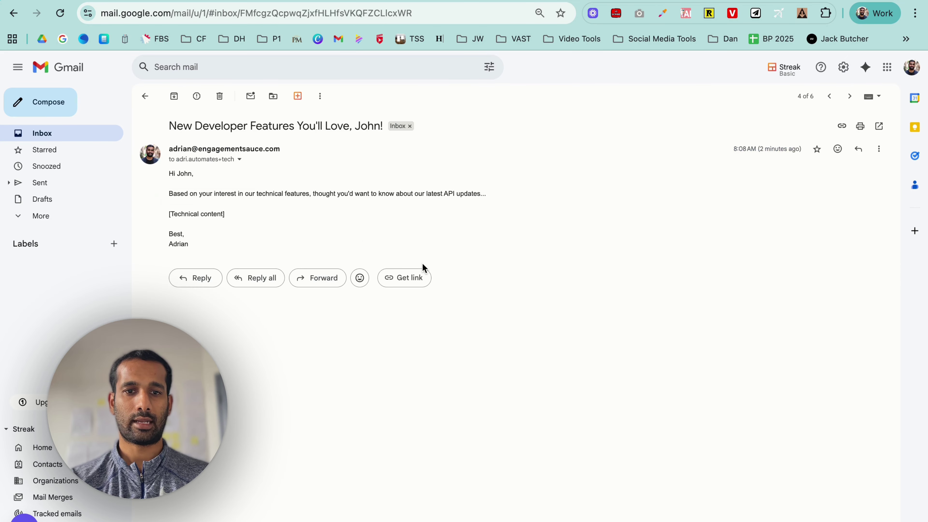
{"action": "left_click", "coordinate": [145, 96]}
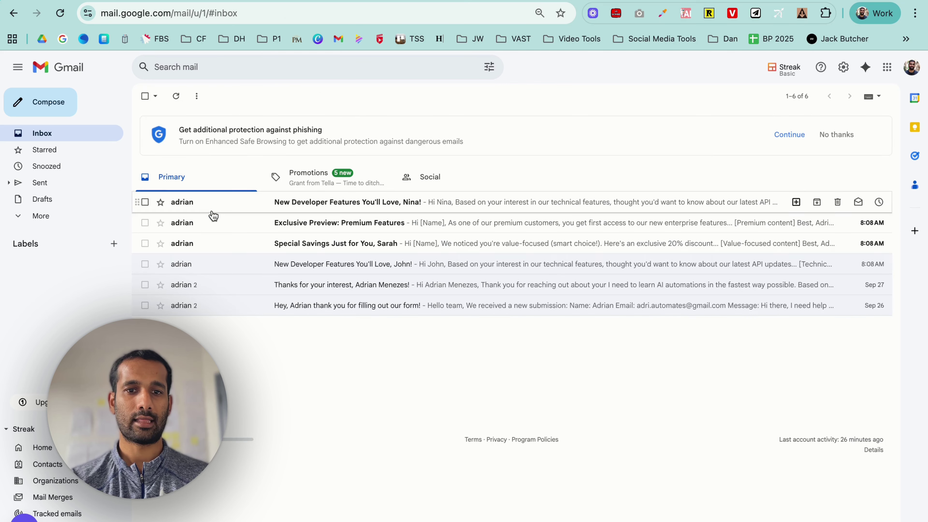
{"action": "left_click", "coordinate": [296, 245]}
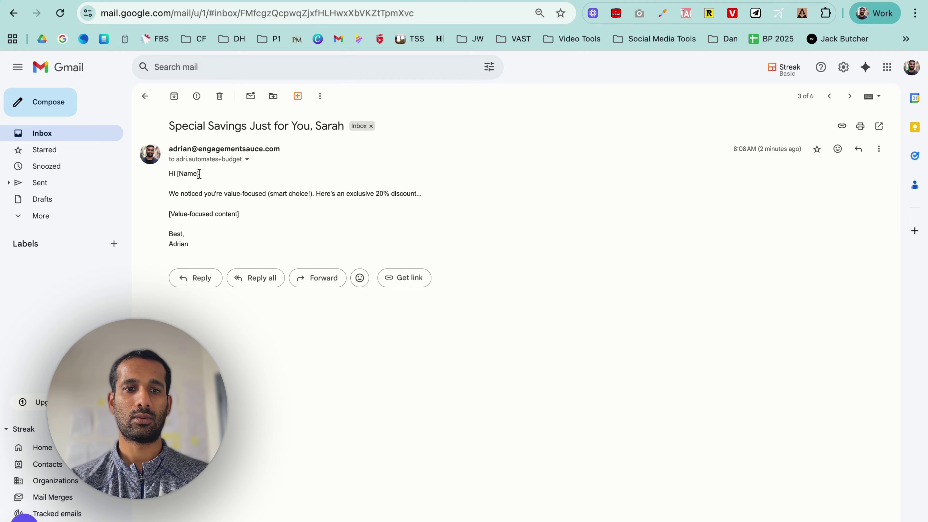
{"action": "left_click", "coordinate": [145, 96]}
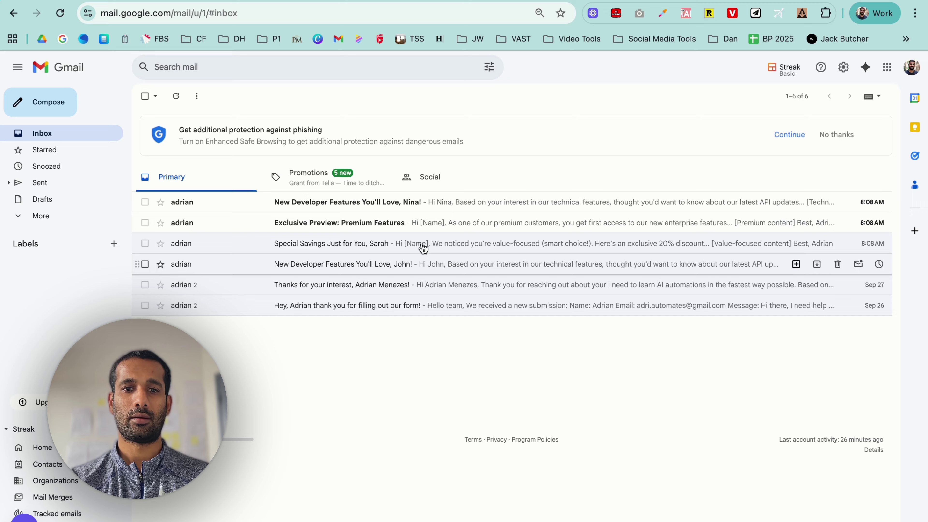
Read the "Exclusive Preview: Premium Features" email and the newest "New Developer Features You'll Love" email, and return to the inbox.
{"action": "left_click", "coordinate": [405, 228]}
{"action": "key", "text": "u"}
{"action": "left_click", "coordinate": [240, 203]}
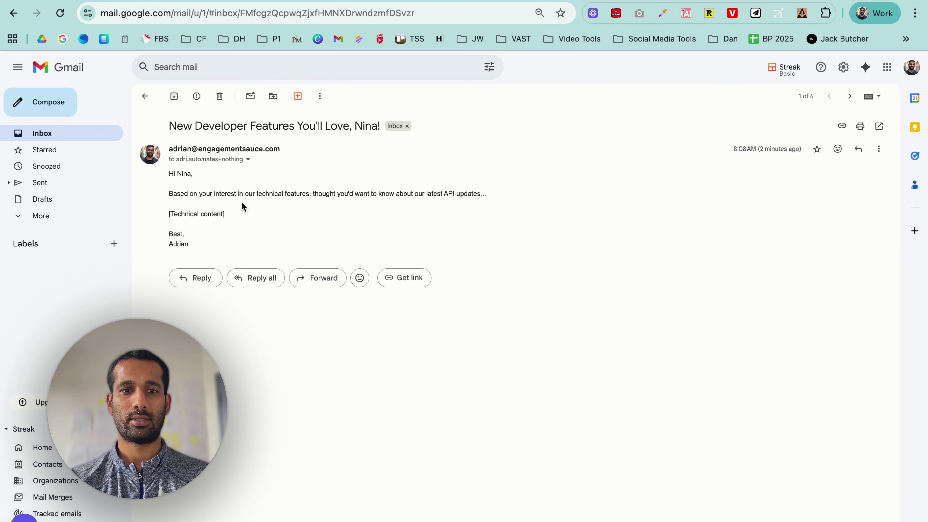
{"action": "left_click", "coordinate": [145, 96]}
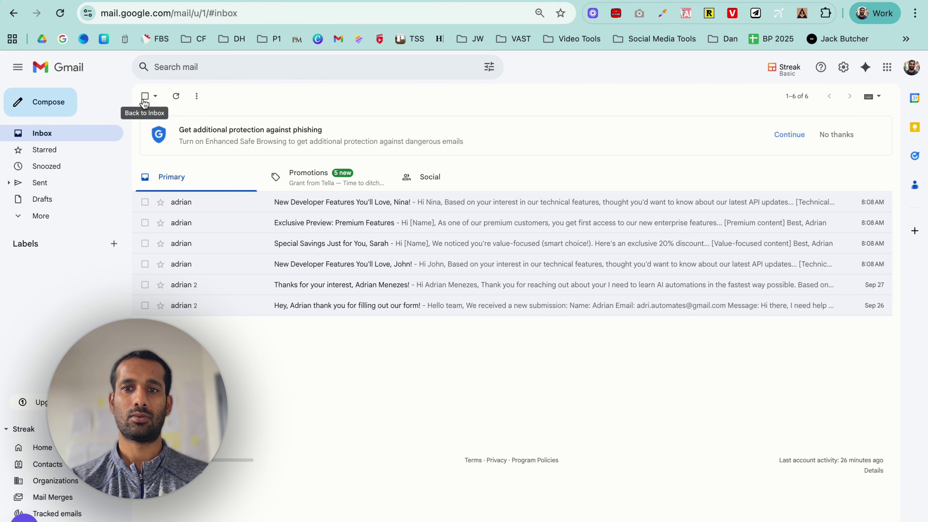
Switch to the Make scenario and replace the [Name] placeholder in the second-route "Special Savings" email content with the Iterator's First Name (B), saving the module.
{"action": "left_click", "coordinate": [286, 1]}
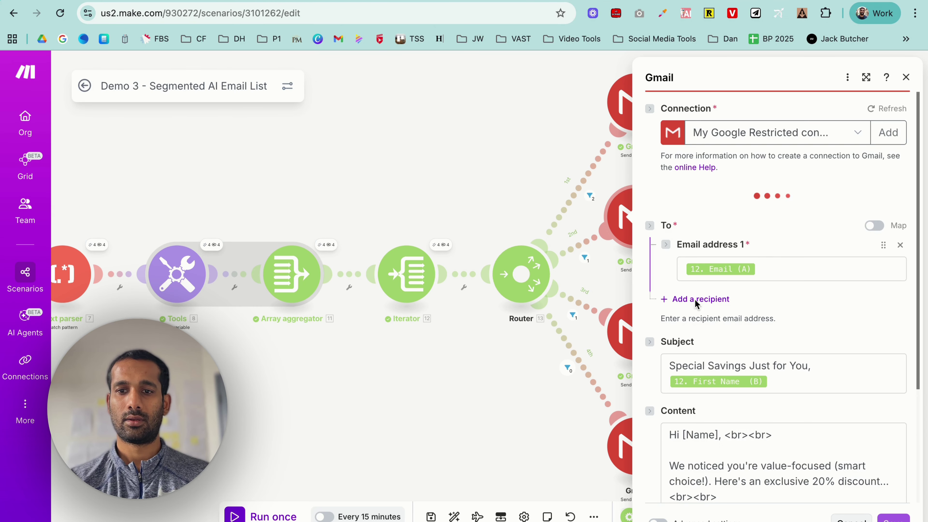
{"action": "scroll", "coordinate": [712, 310], "scroll_direction": "down", "scroll_amount": 3}
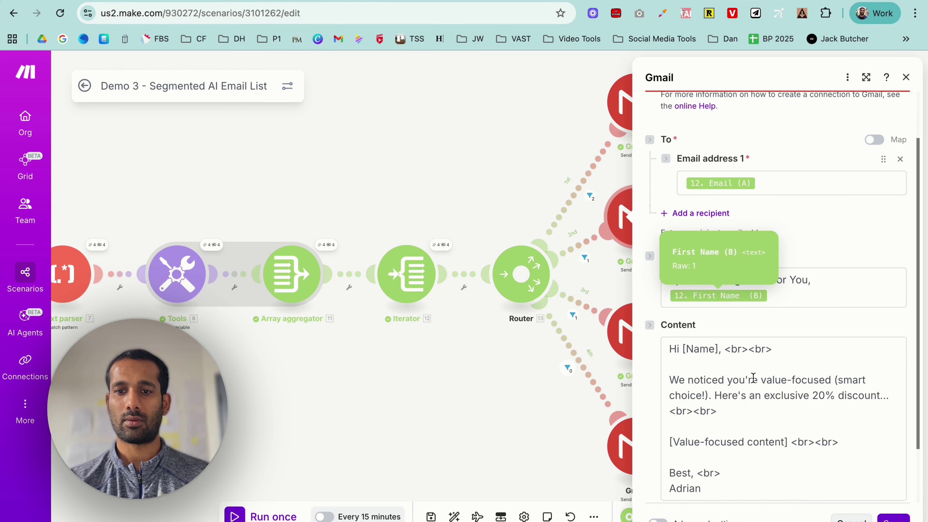
{"action": "left_click", "coordinate": [717, 340]}
{"action": "key", "text": "BackSpace"}
{"action": "key", "text": "BackSpace"}
{"action": "key", "text": "BackSpace"}
{"action": "key", "text": "BackSpace"}
{"action": "key", "text": "BackSpace"}
{"action": "key", "text": "BackSpace"}
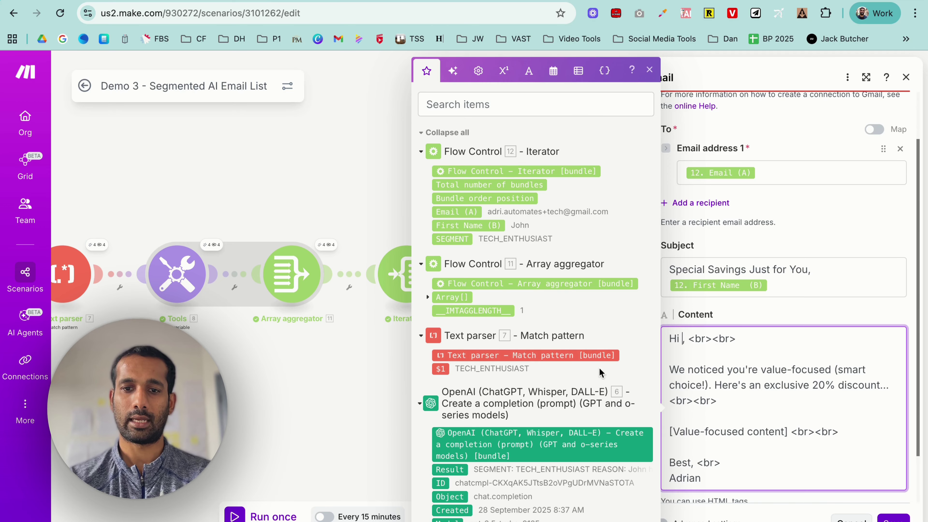
{"action": "left_click", "coordinate": [456, 225]}
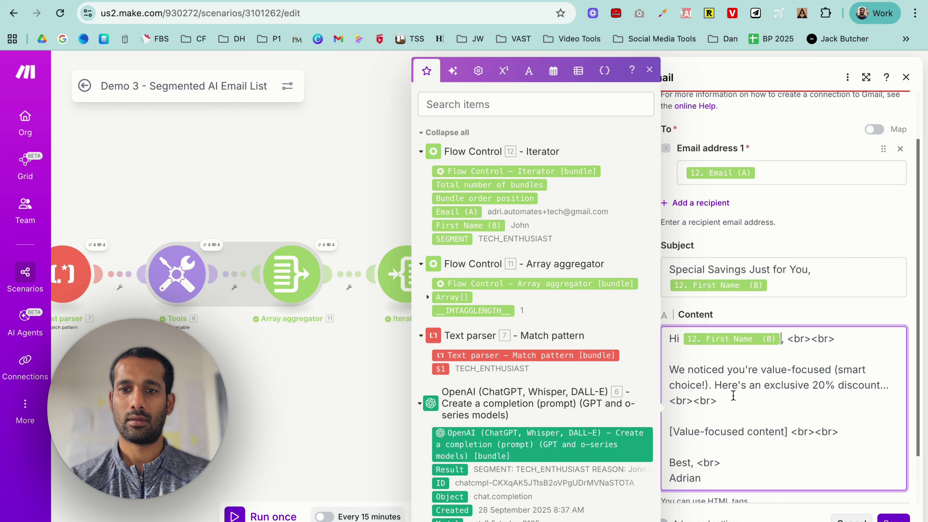
{"action": "left_click", "coordinate": [894, 517]}
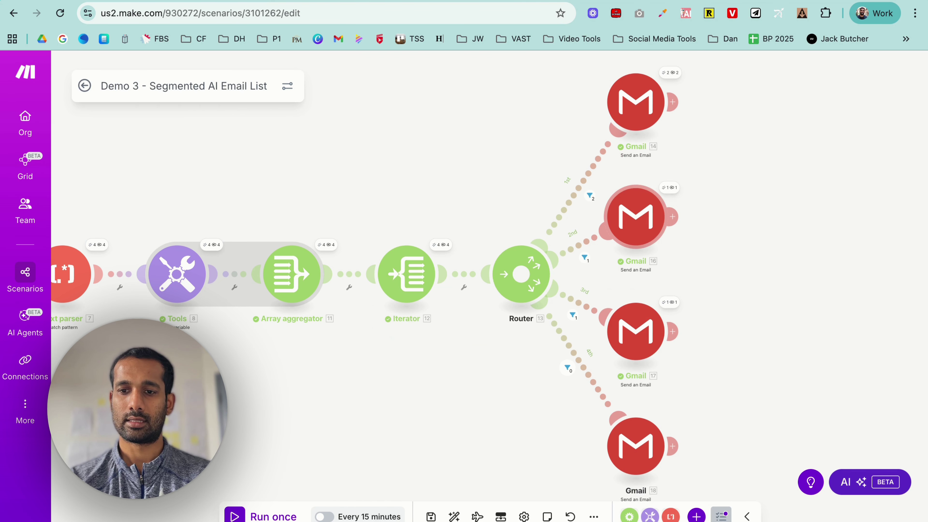
Replace the [Name] placeholder in the third-route "Exclusive Preview: Premium Features" email content with the Iterator's First Name (B) and save the module.
{"action": "left_click", "coordinate": [627, 340]}
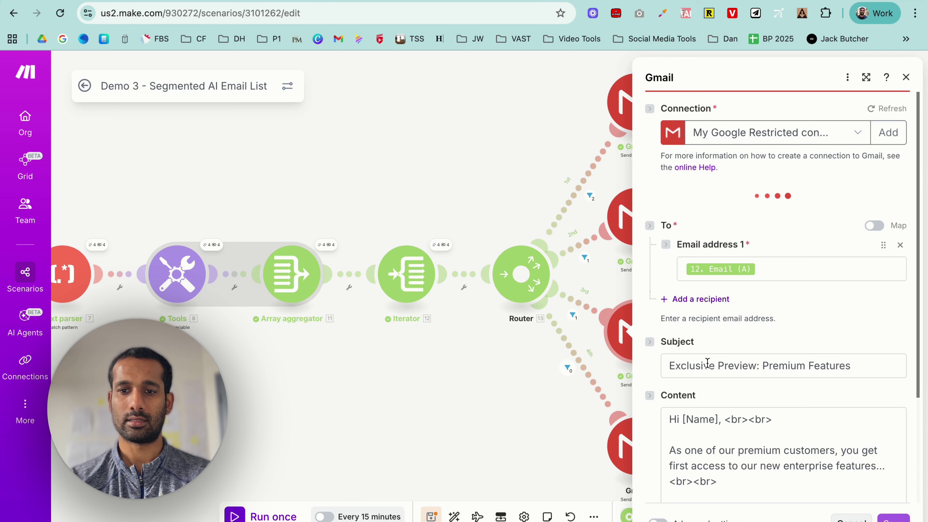
{"action": "left_click", "coordinate": [719, 424]}
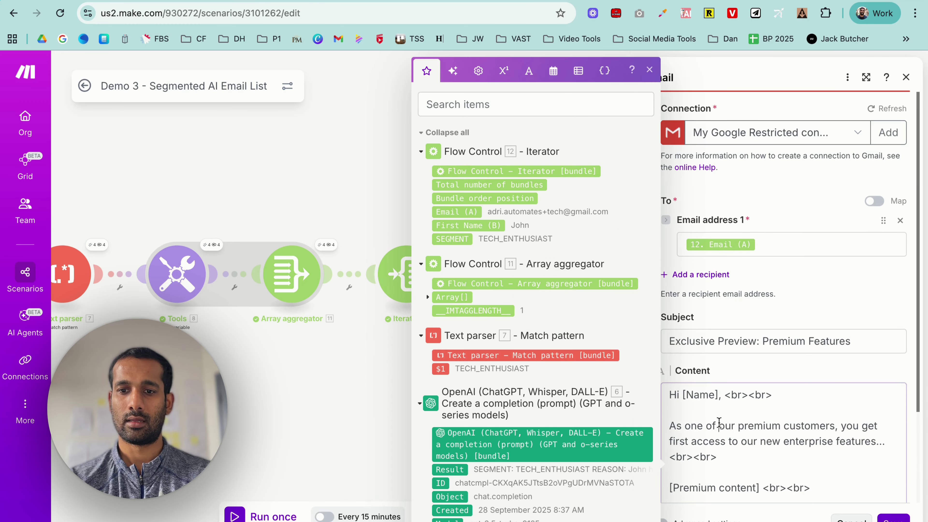
{"action": "left_click", "coordinate": [717, 381]}
{"action": "key", "text": "BackSpace"}
{"action": "key", "text": "BackSpace"}
{"action": "key", "text": "BackSpace"}
{"action": "key", "text": "BackSpace"}
{"action": "key", "text": "BackSpace"}
{"action": "key", "text": "BackSpace"}
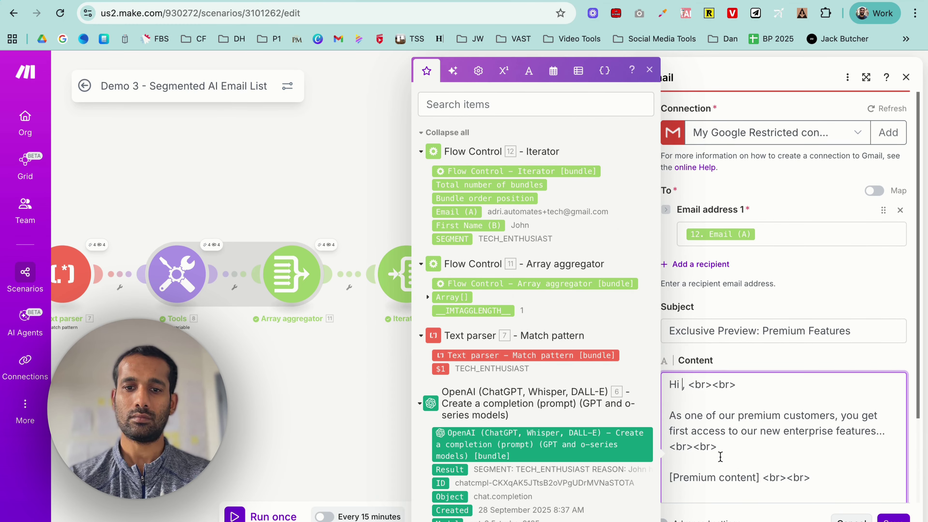
{"action": "left_click", "coordinate": [468, 224]}
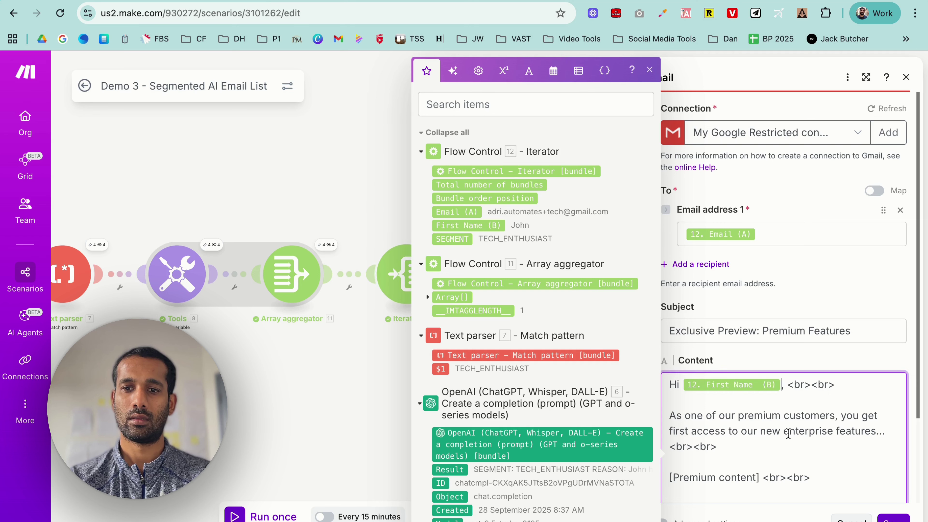
{"action": "left_click", "coordinate": [891, 517]}
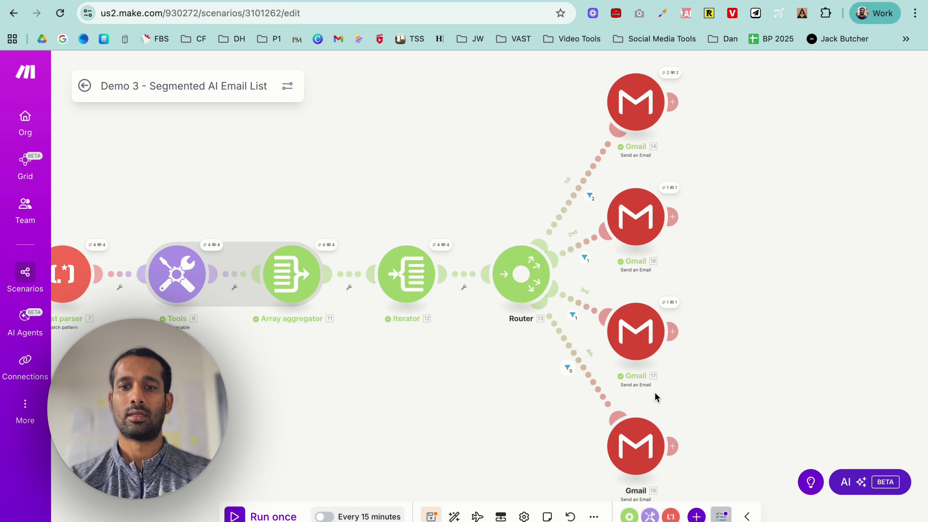